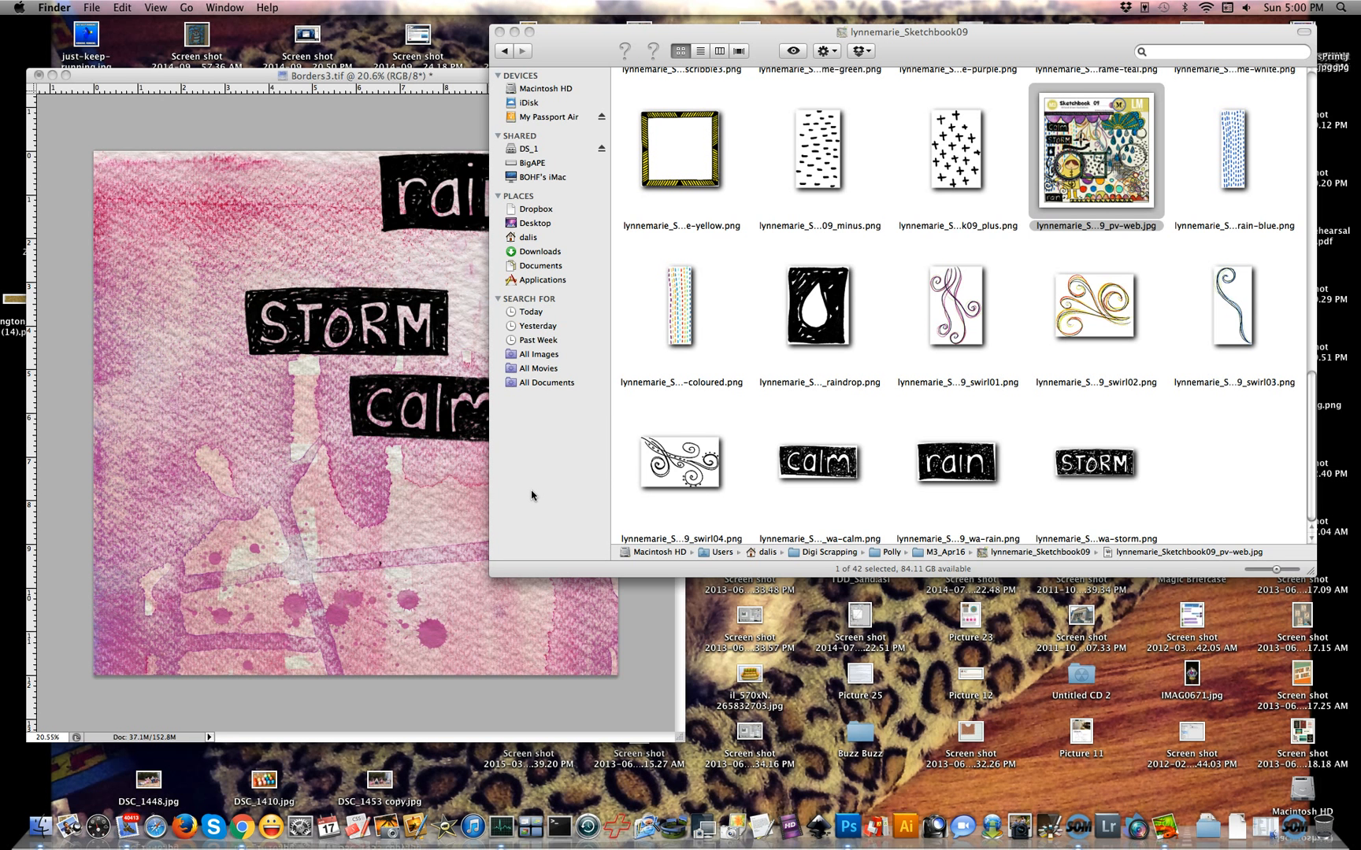
Preview the kit image lynnemarie_Sketchbook09_pv-web.jpg at a larger size and close the preview
click(1054, 214)
key(space)
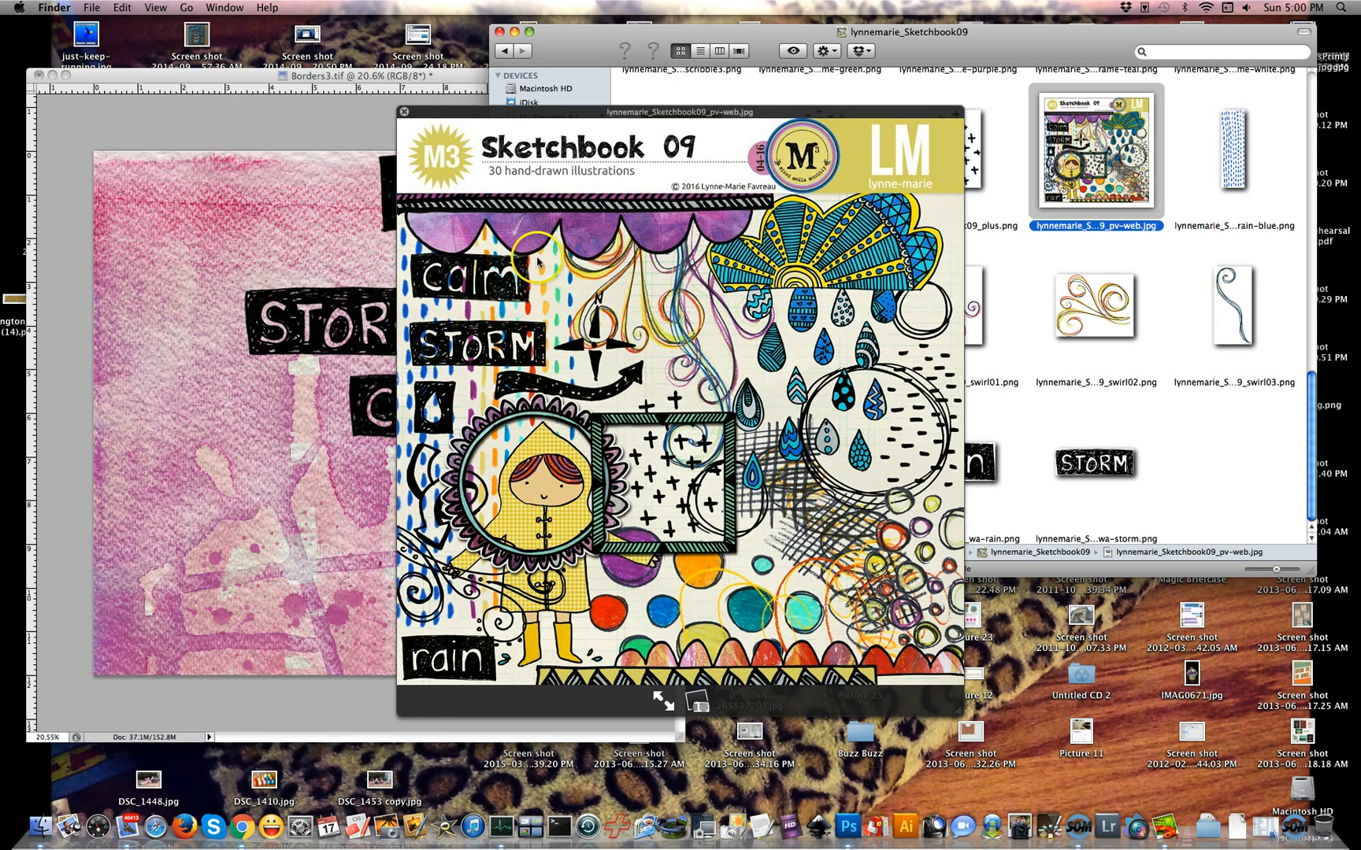
key(space)
Switch to Photoshop and show the hidden copies of the storm, rain and calm word-art layers in Borders3.tif
click(376, 126)
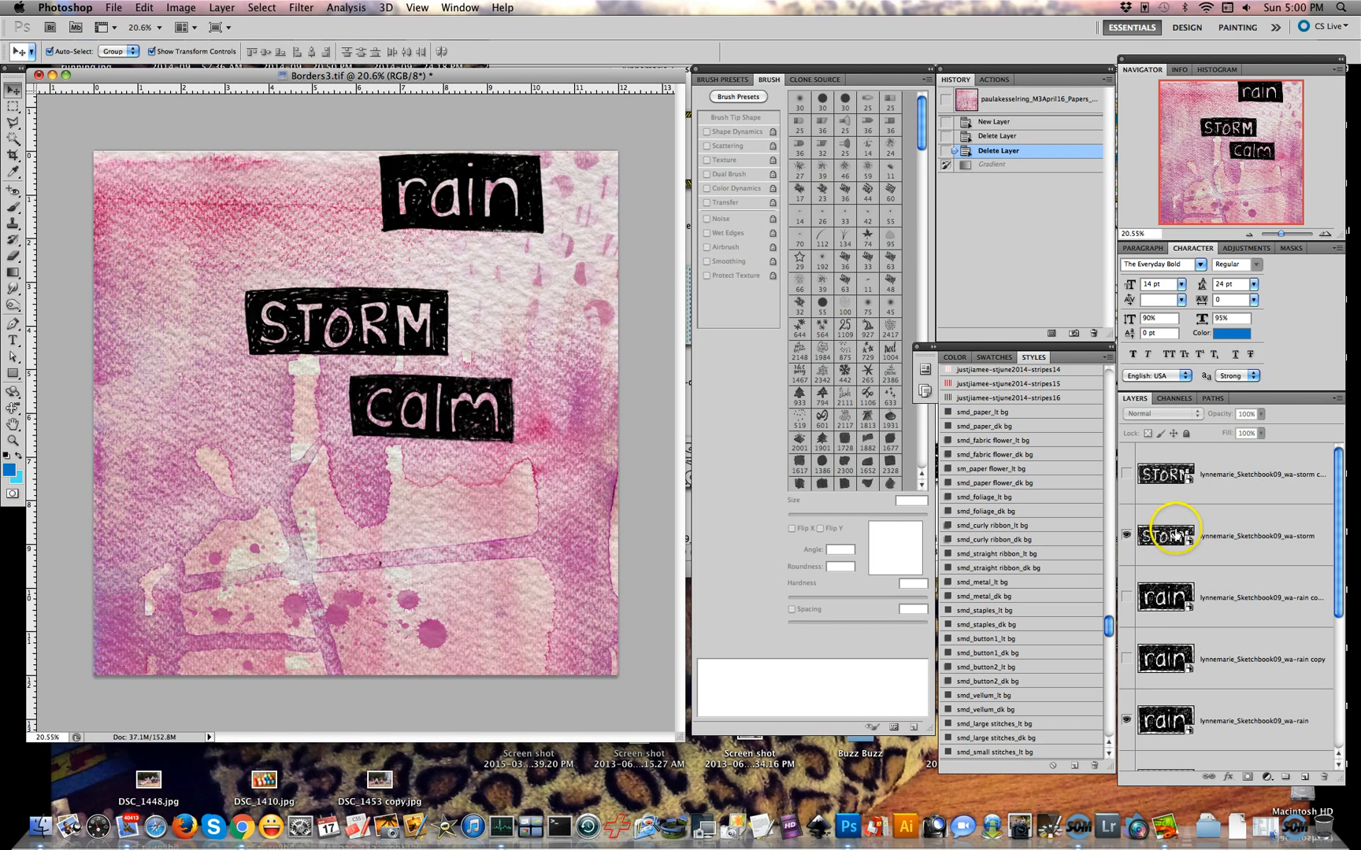
click(1125, 472)
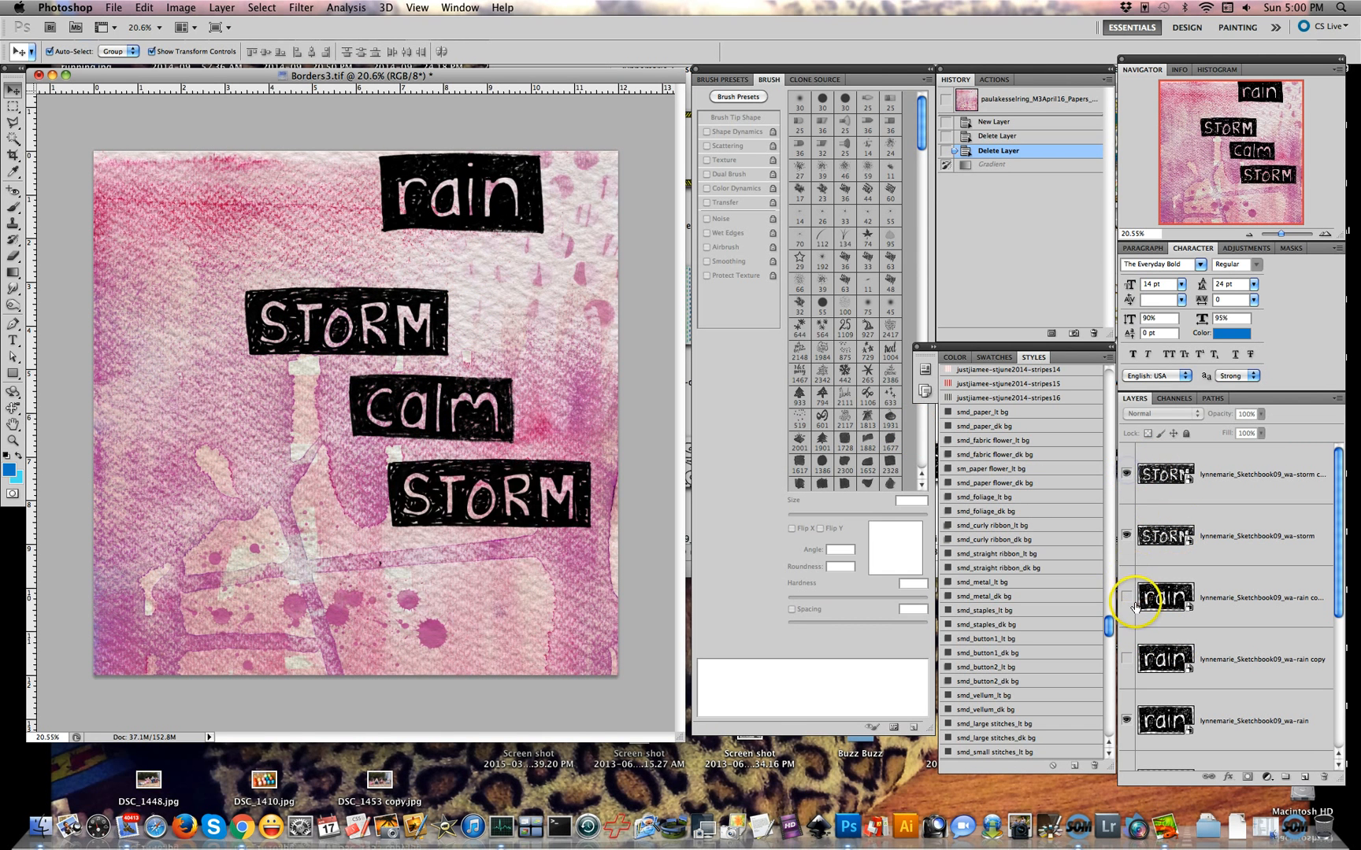
click(1125, 589)
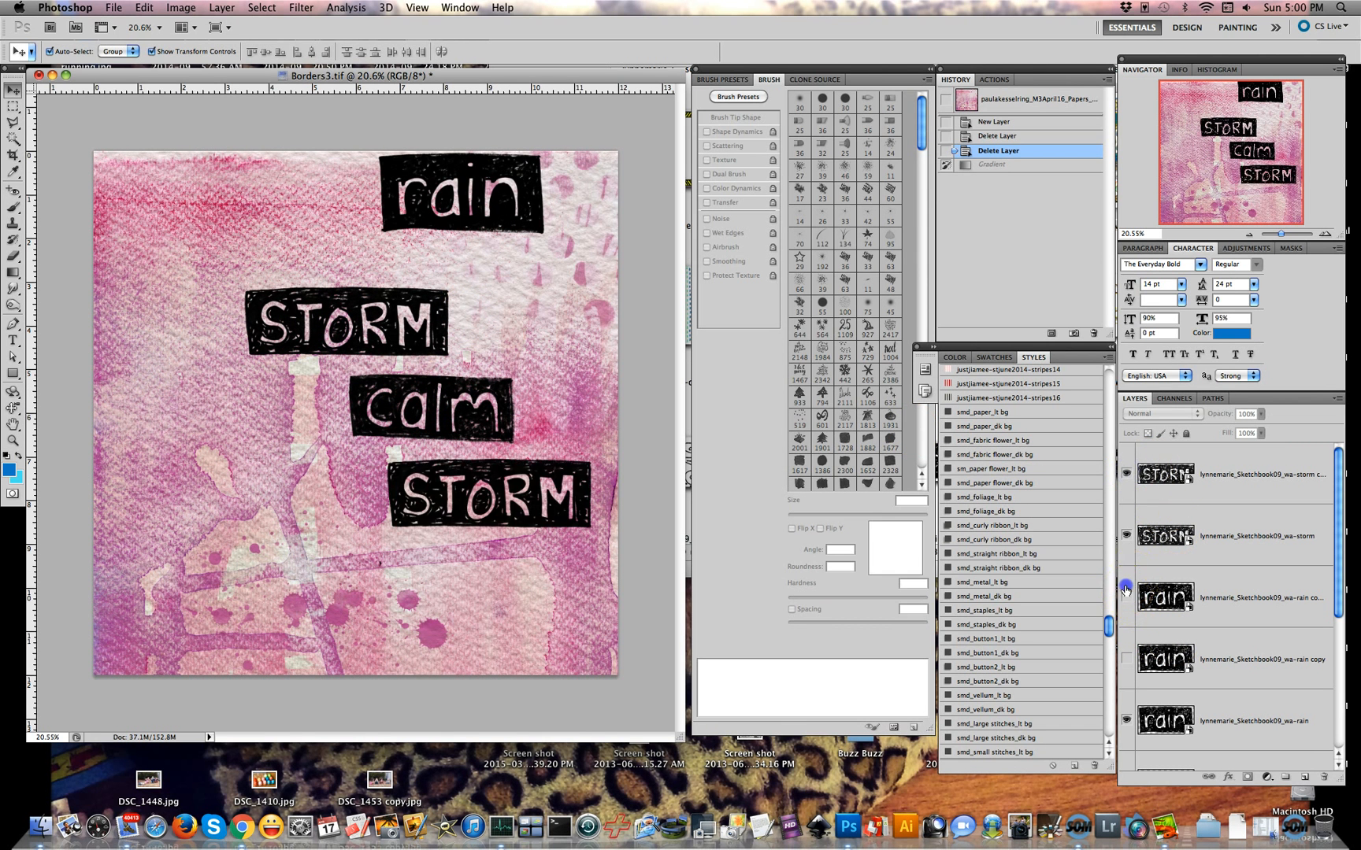
click(1126, 662)
scroll(1129, 661, down, 2)
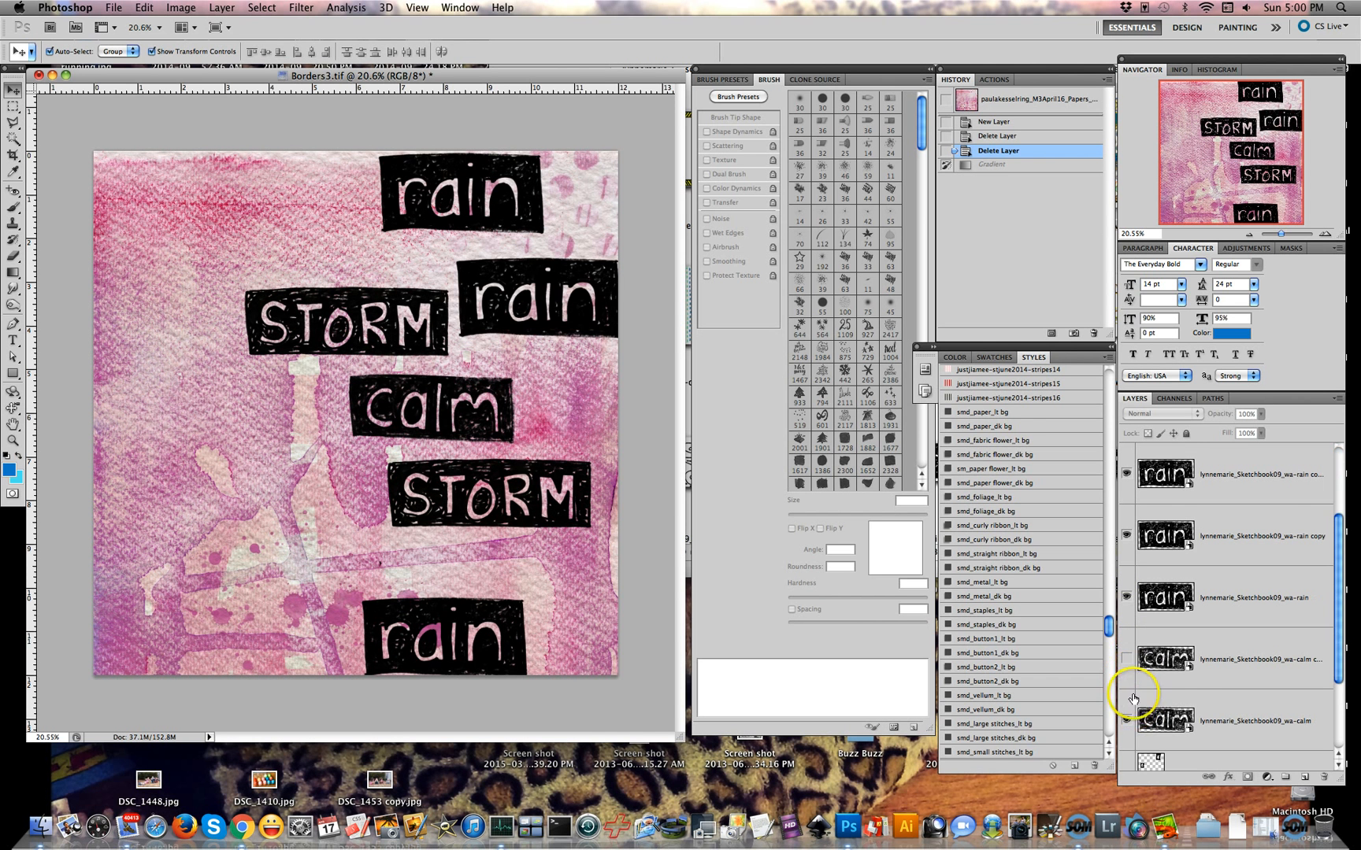
click(1126, 659)
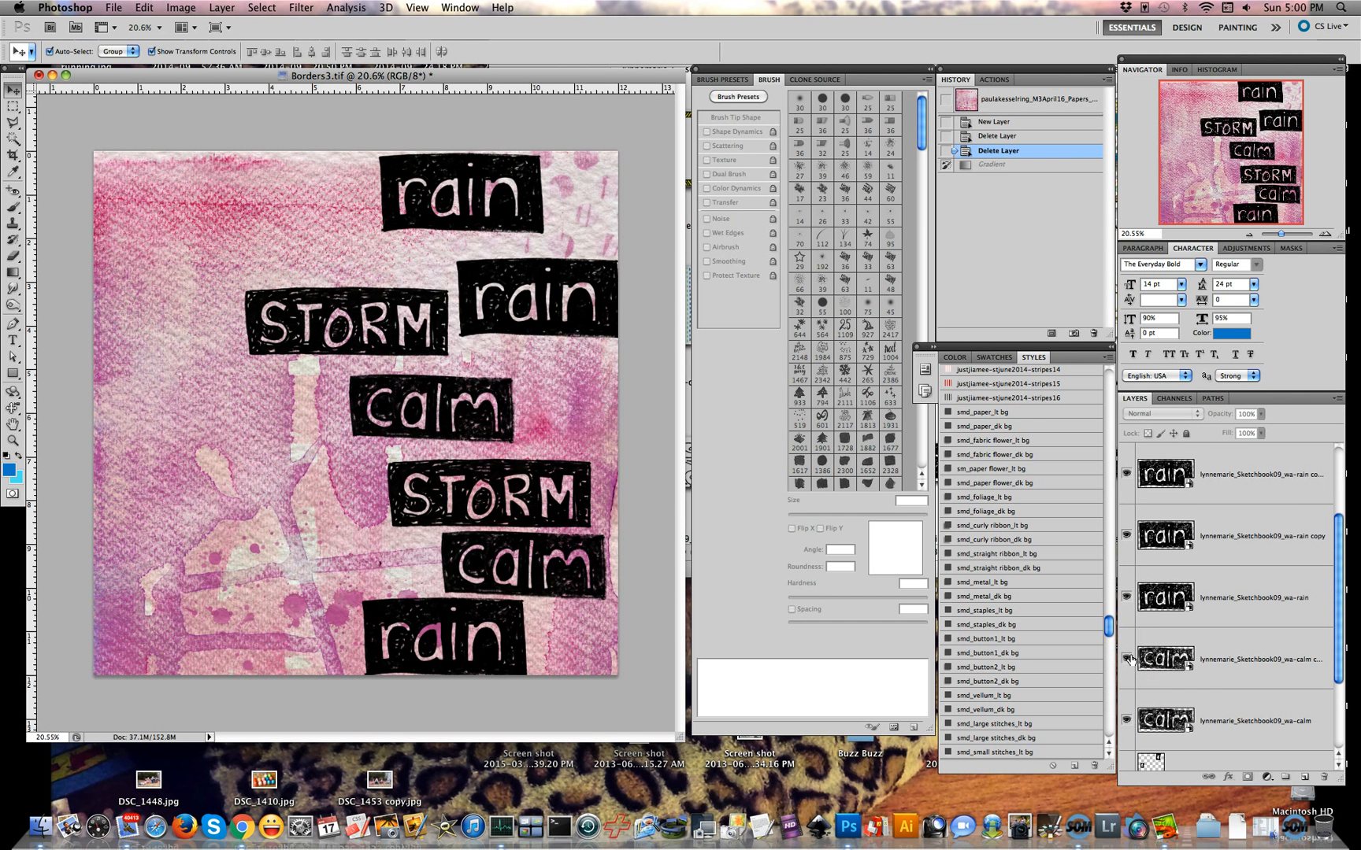
Show the lynnemarie_Sketchbook09_raindrop copy 6 layer
click(1132, 693)
scroll(1131, 694, down, 3)
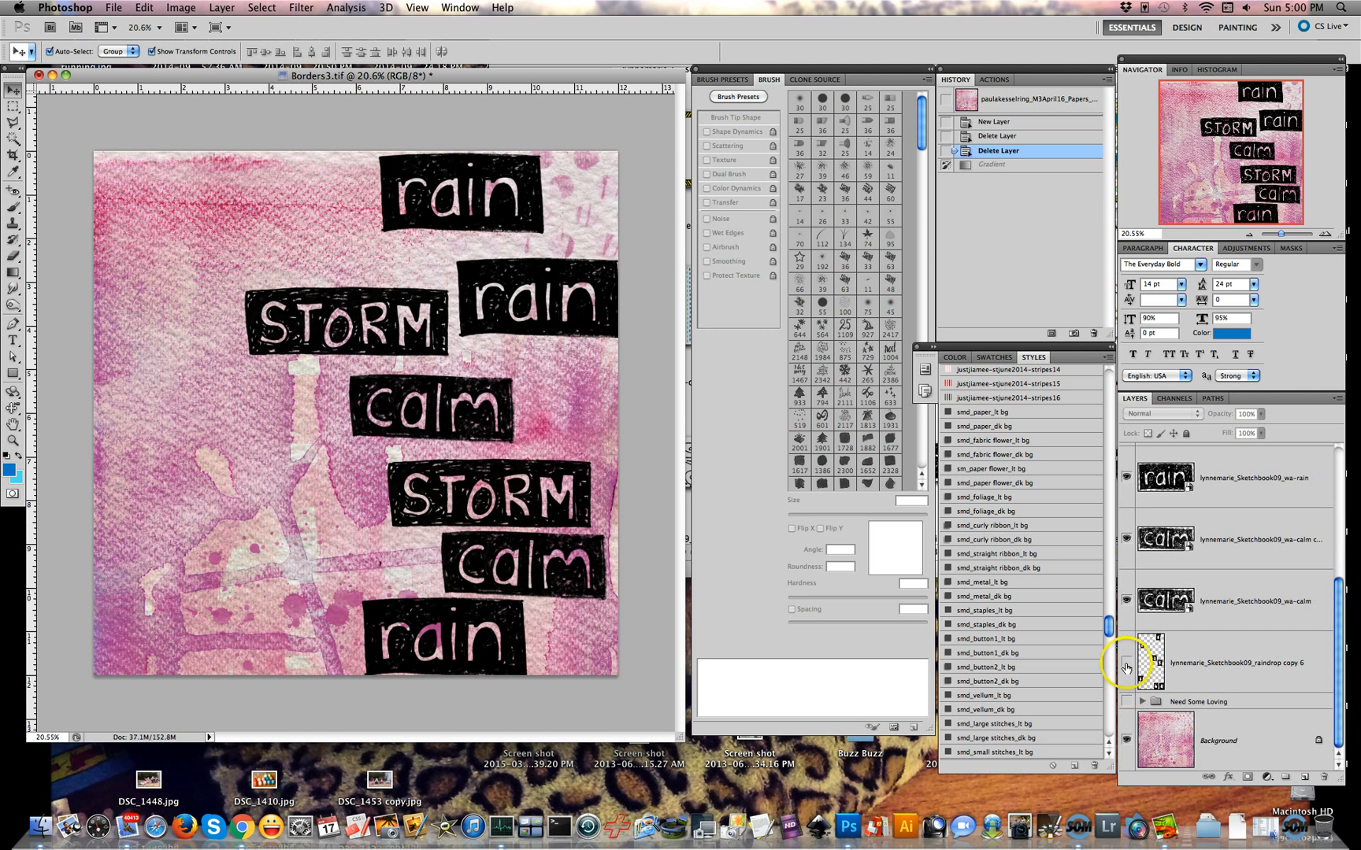
click(1126, 664)
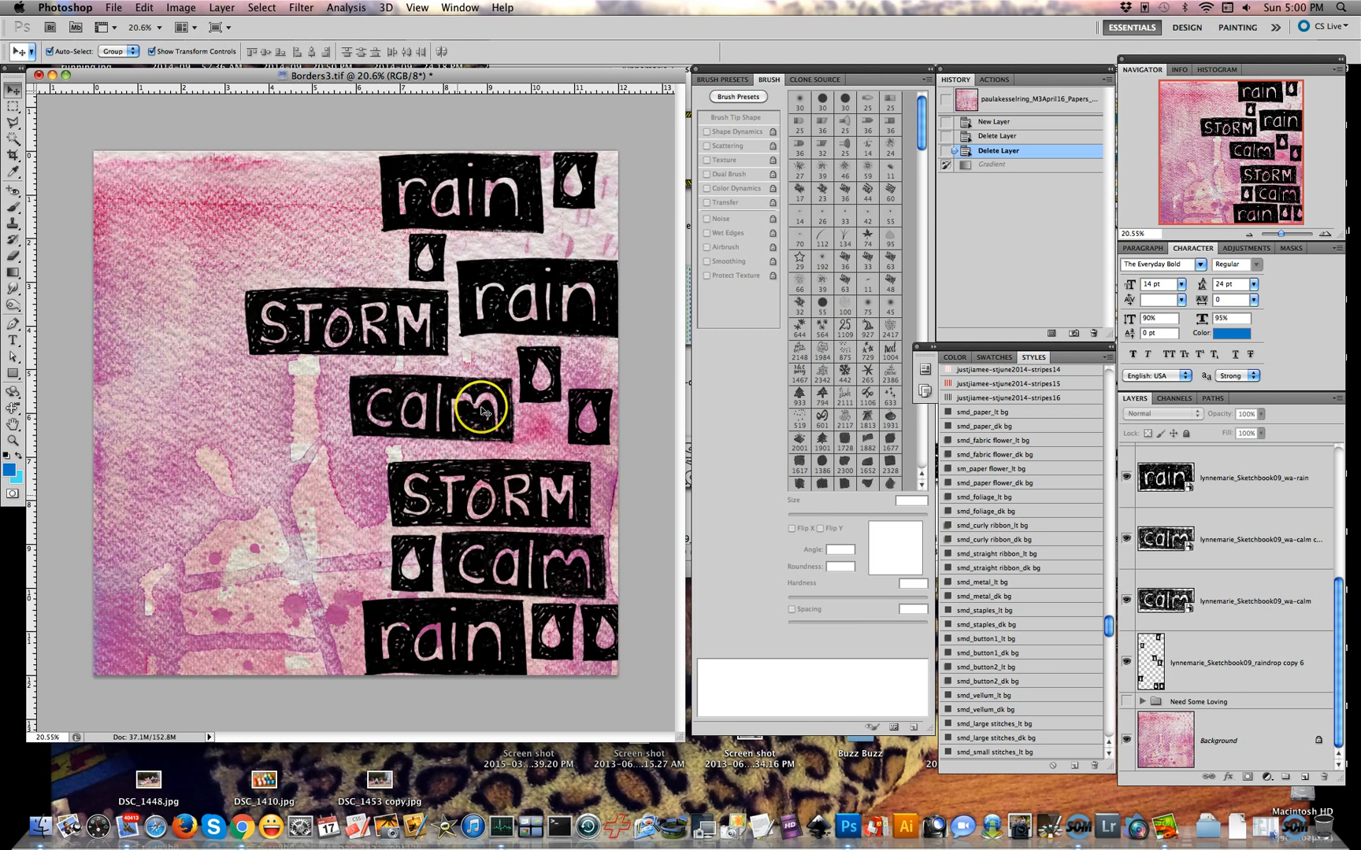
Add a new layer above the raindrop layer and fill it with a diagonal blue-to-cyan gradient
click(580, 204)
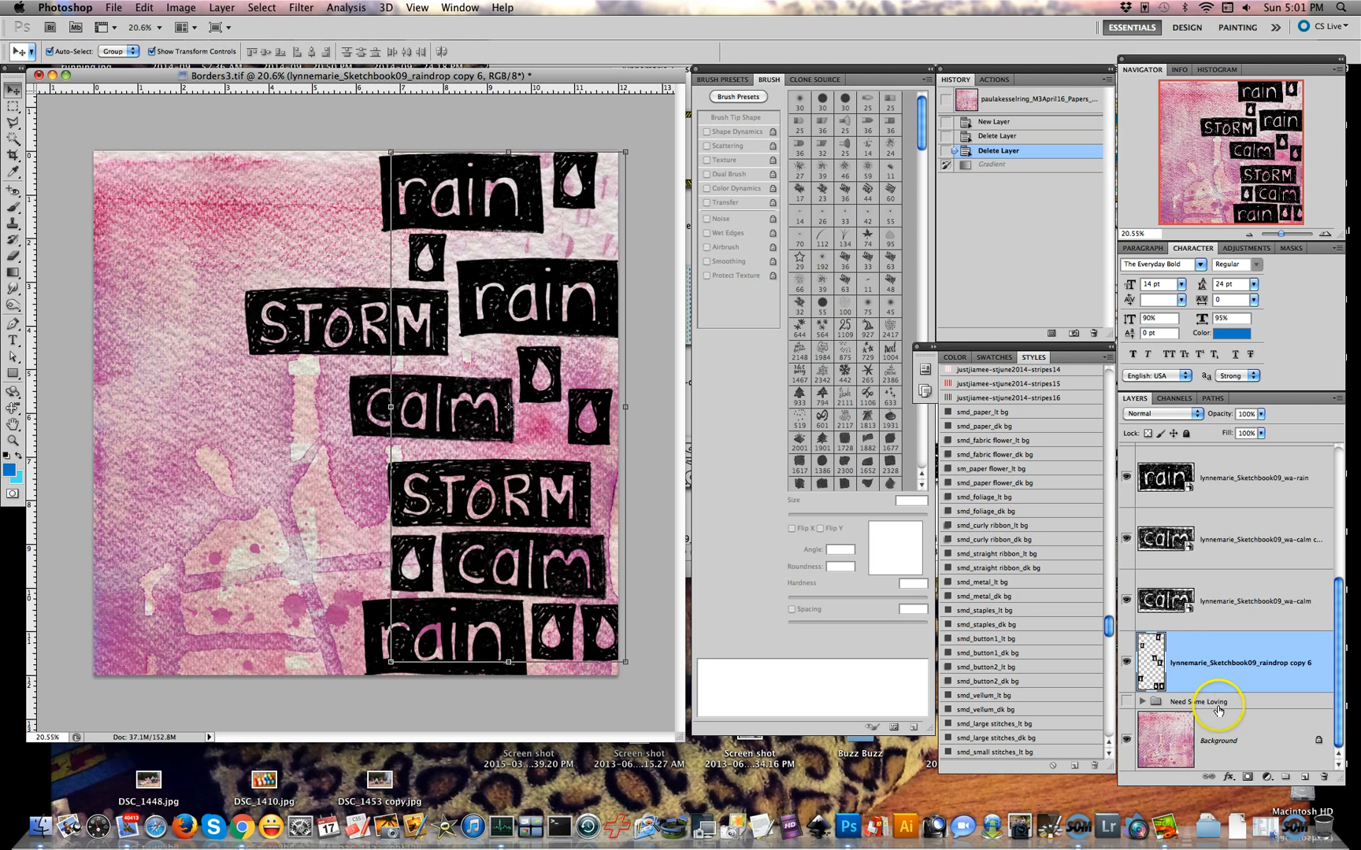
click(1302, 781)
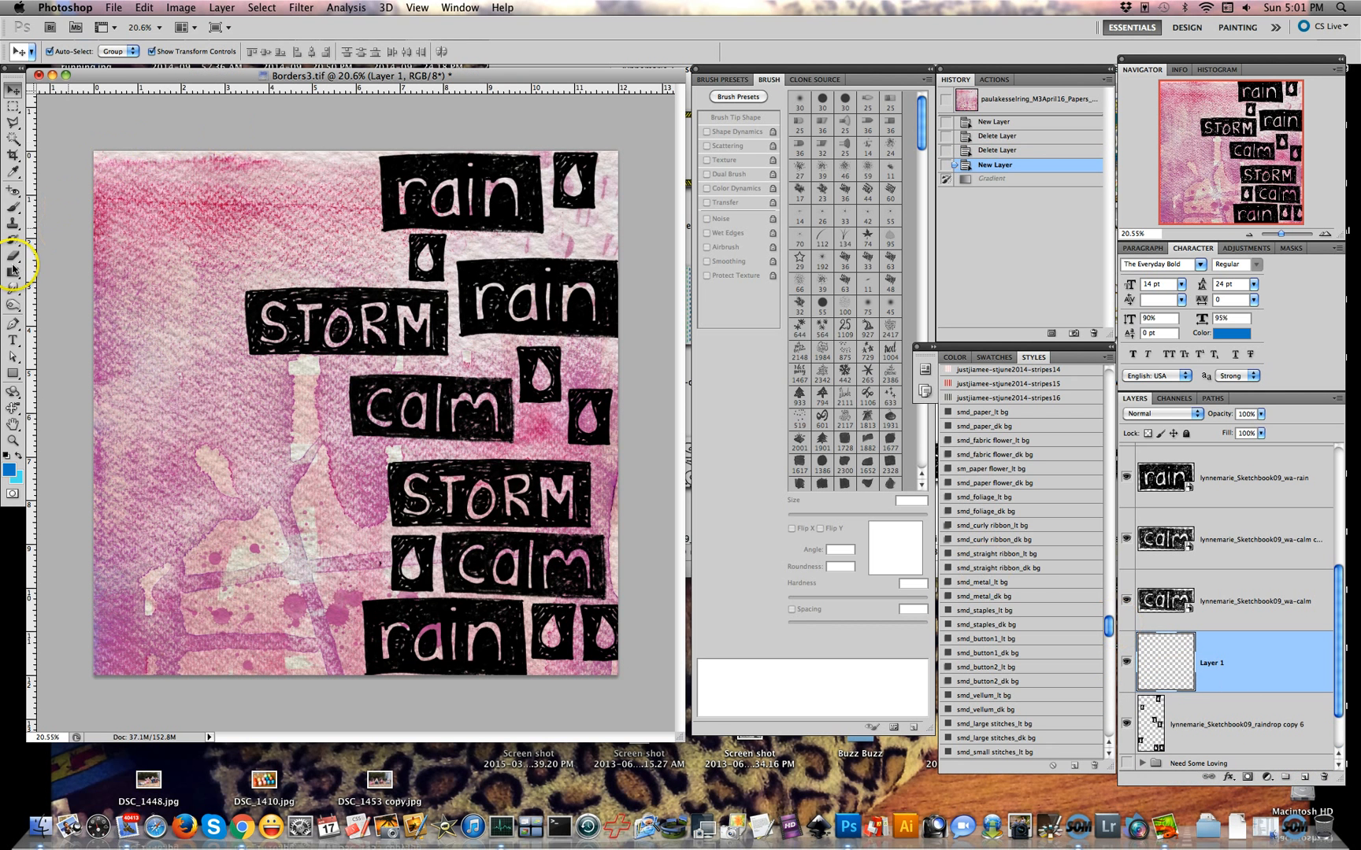
drag(11, 269, 76, 294)
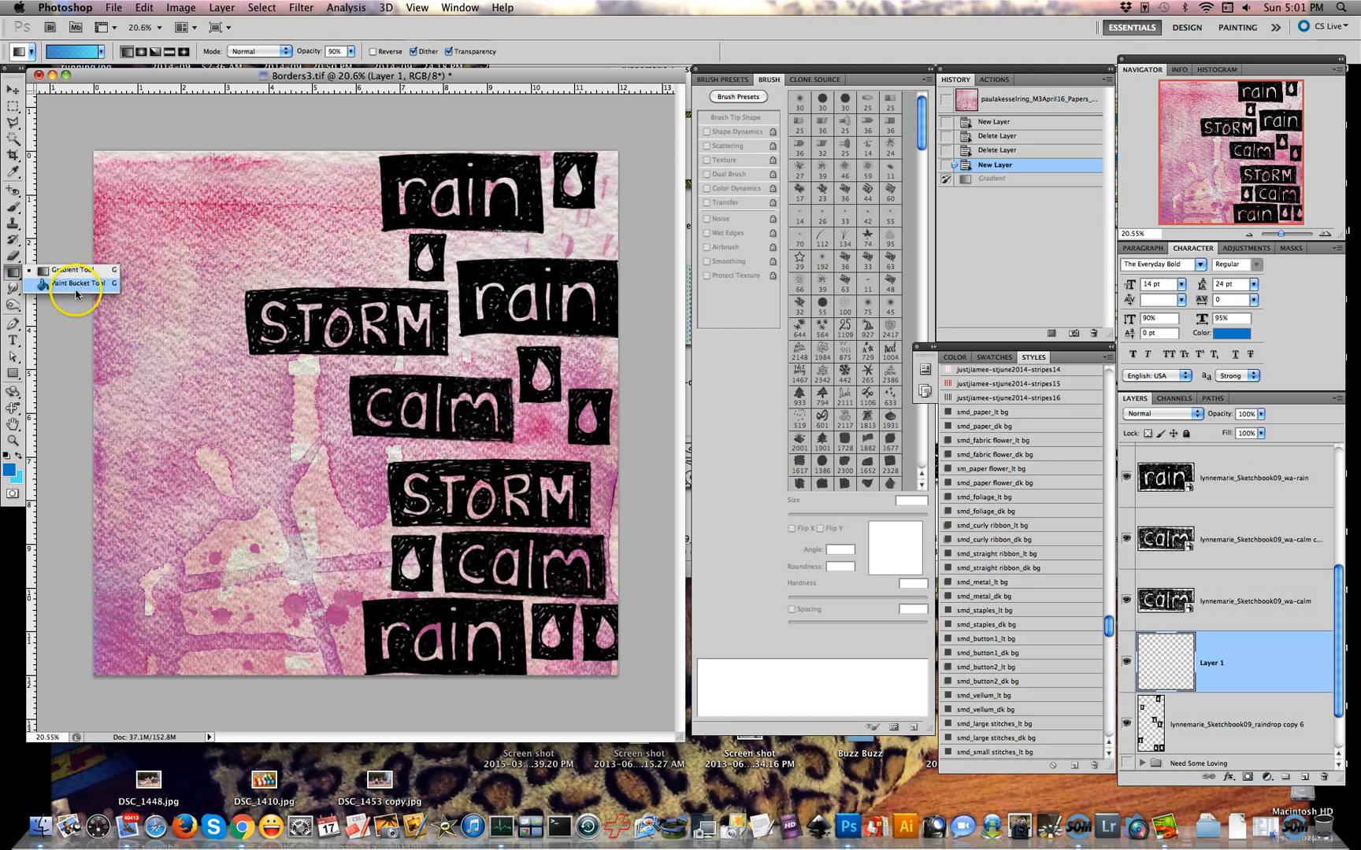
click(55, 267)
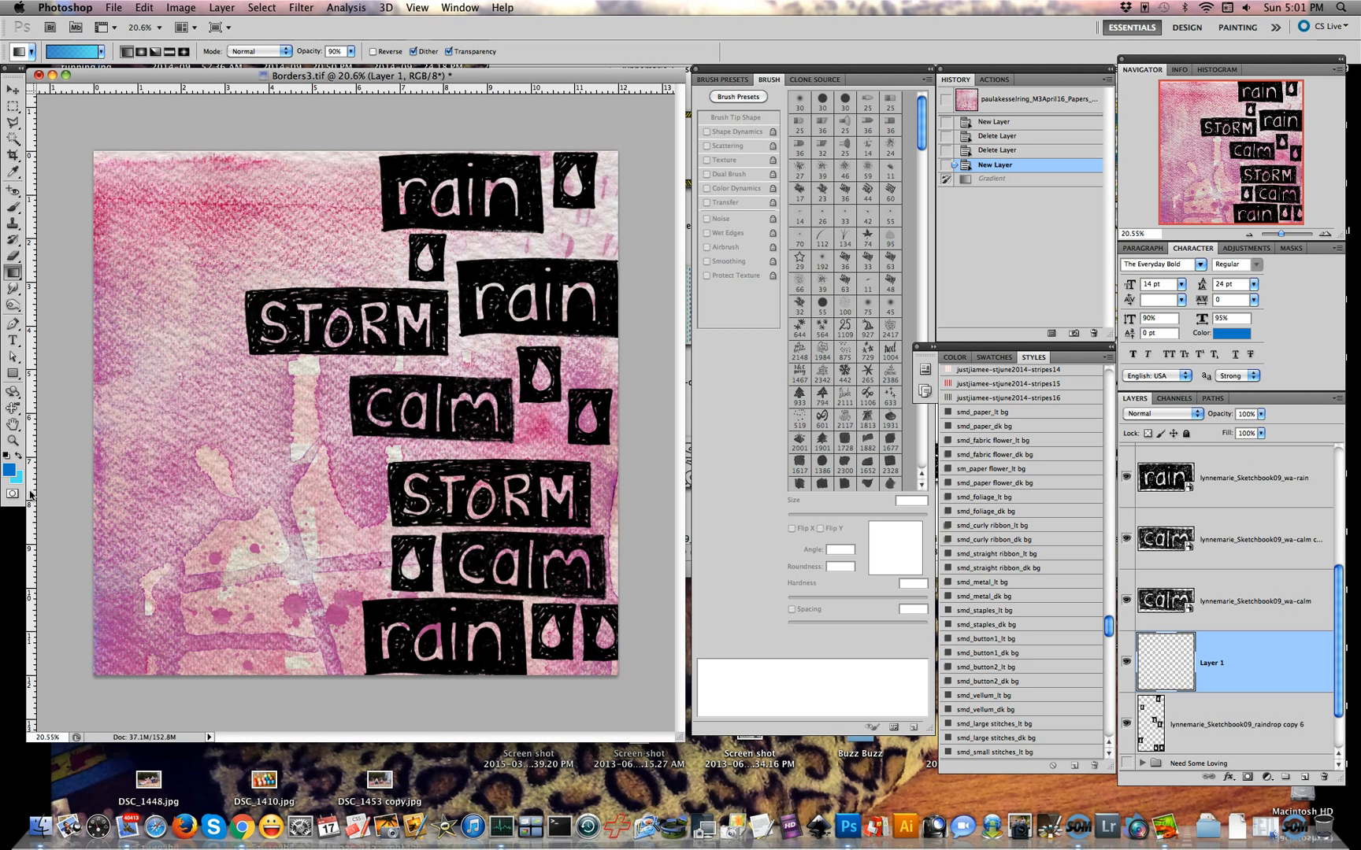
drag(26, 486, 43, 487)
drag(336, 223, 500, 563)
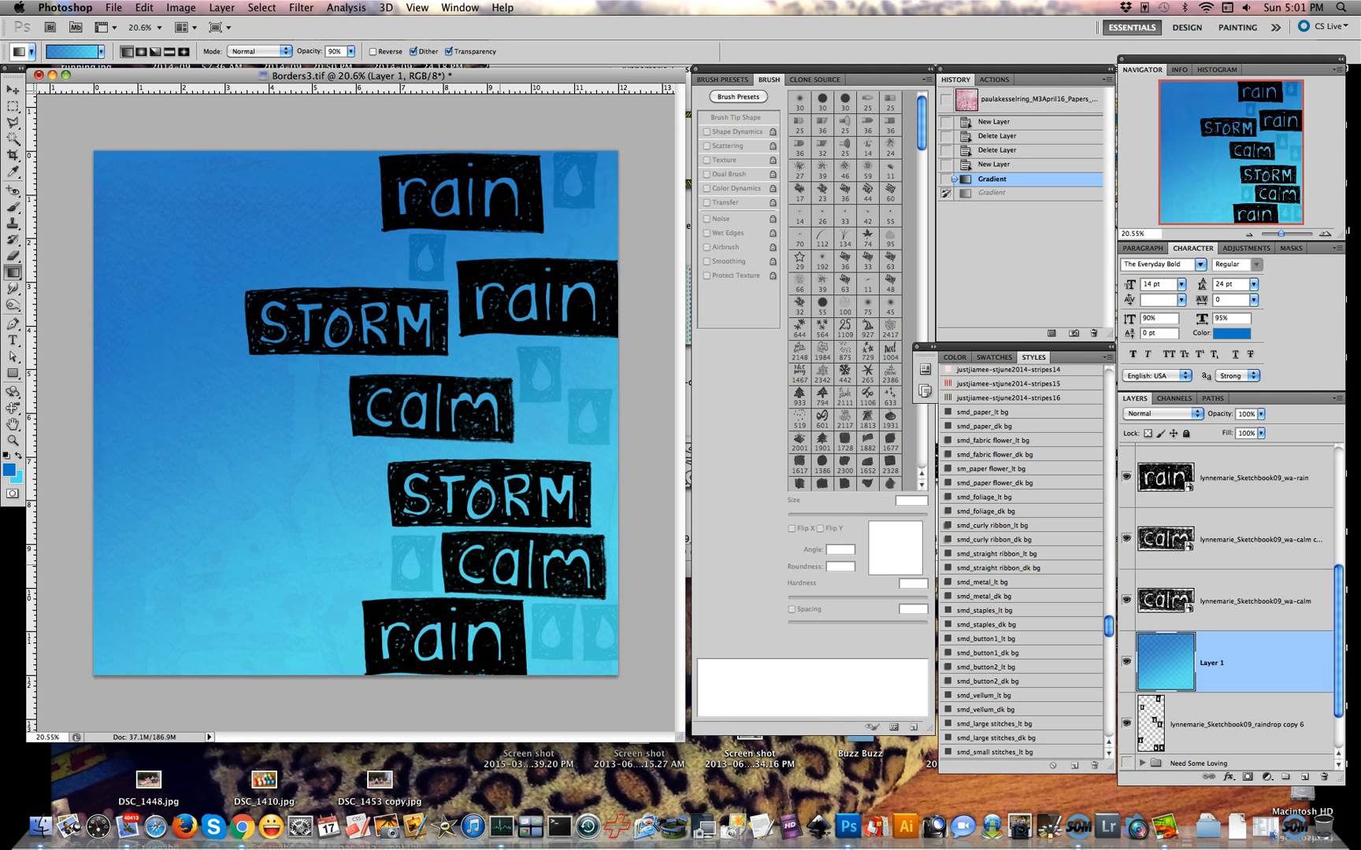
right_click(507, 565)
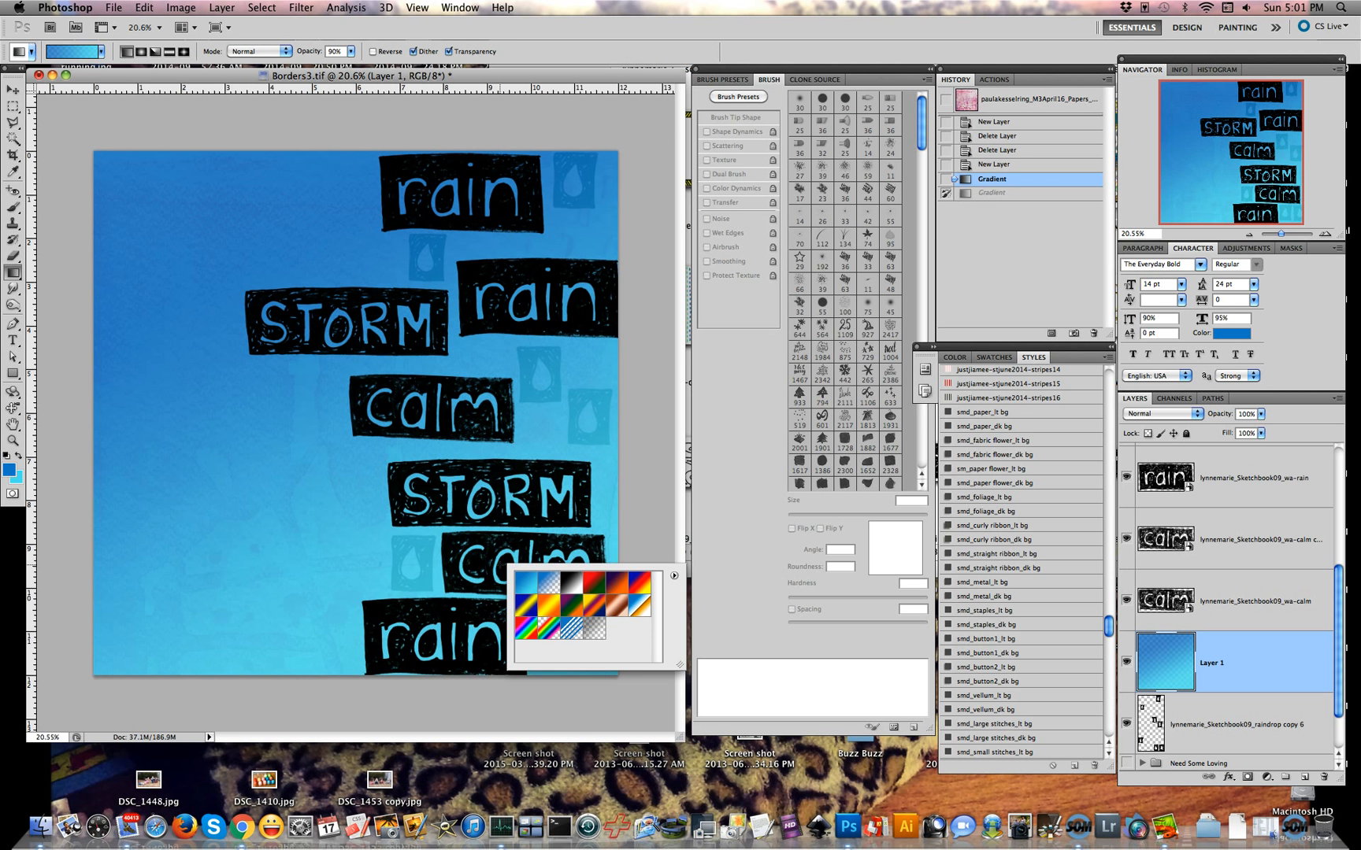
key(Escape)
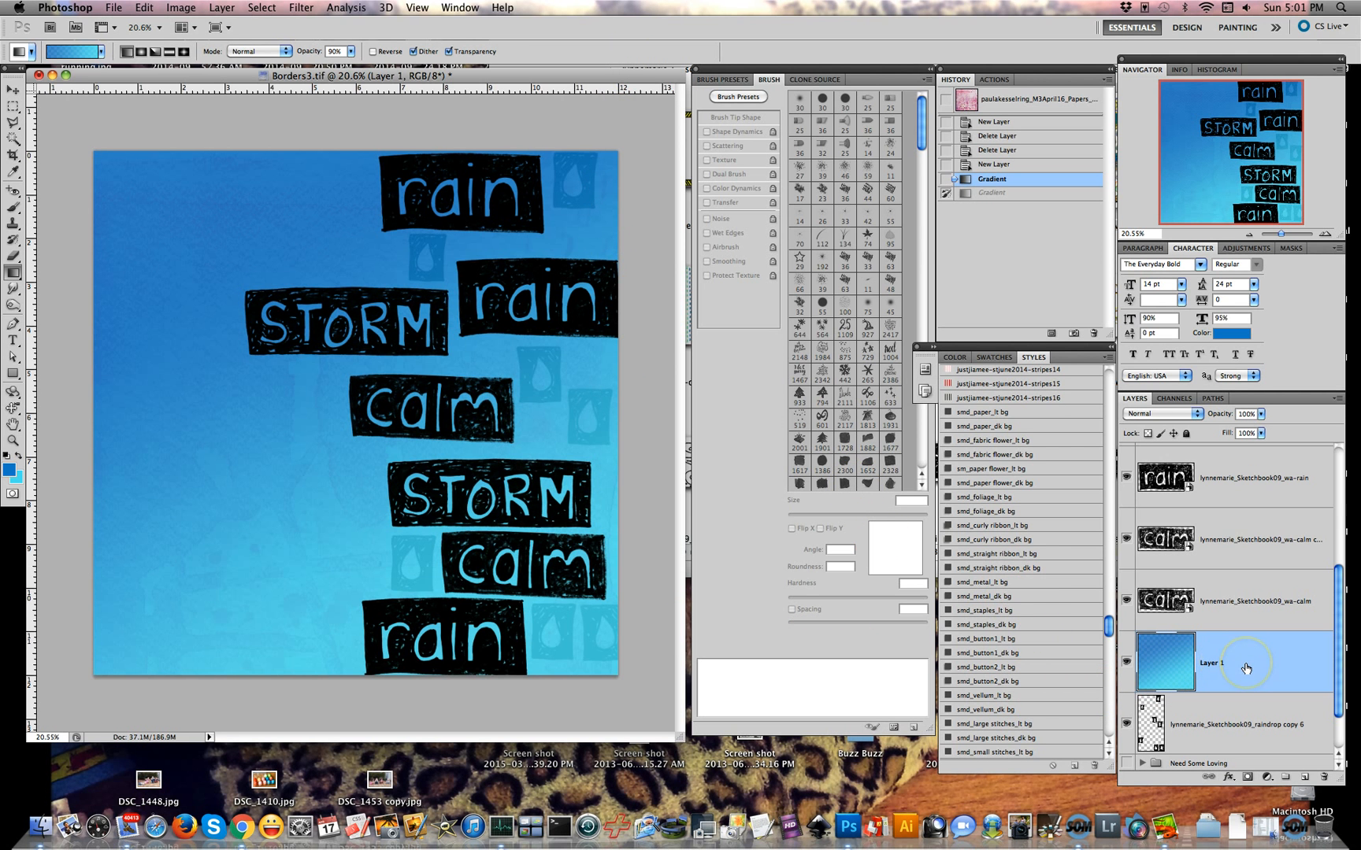
Clip the gradient layer to the raindrop layer, try stamping it down onto the raindrops, and revert to the clipped state
key(super+alt+g)
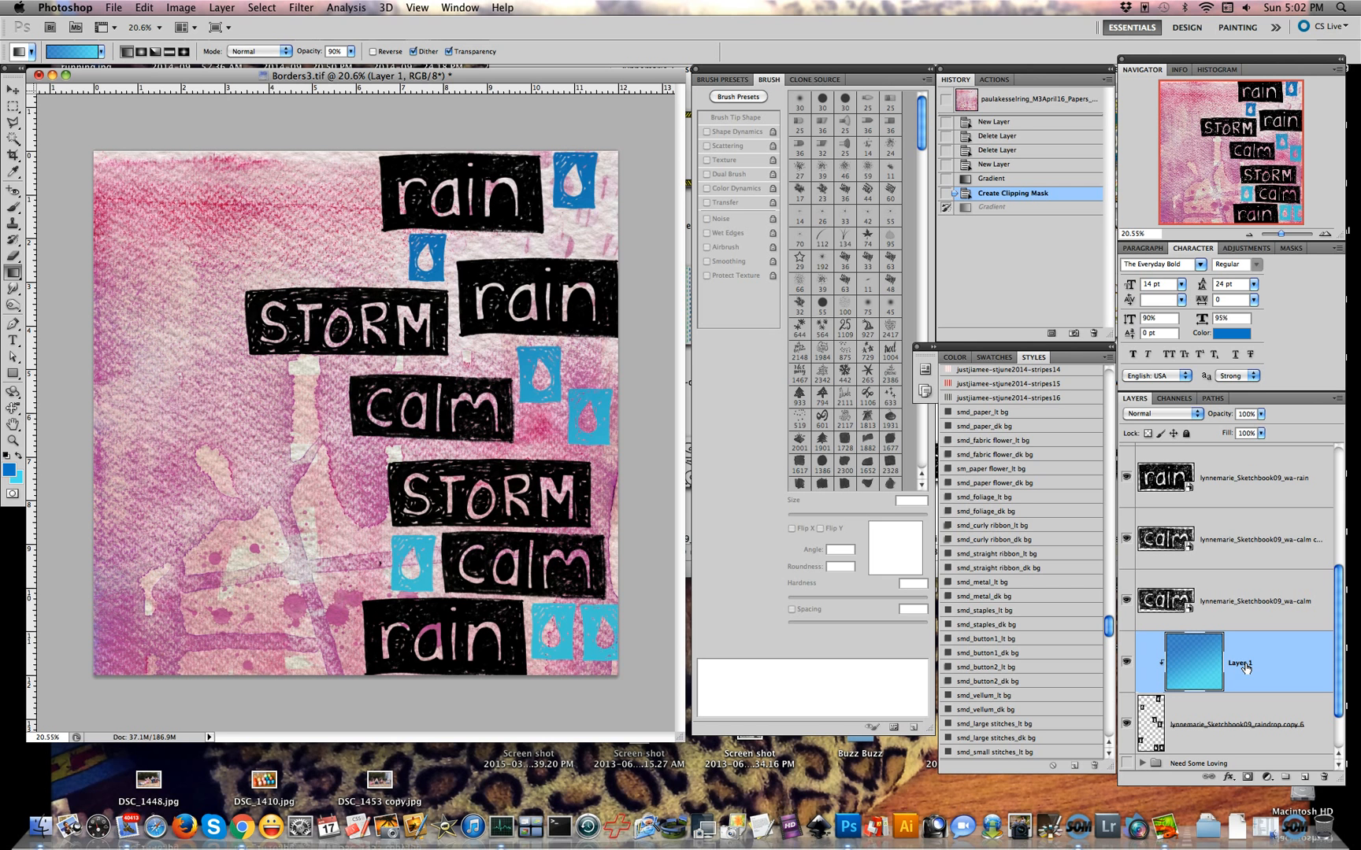
key(super+alt+e)
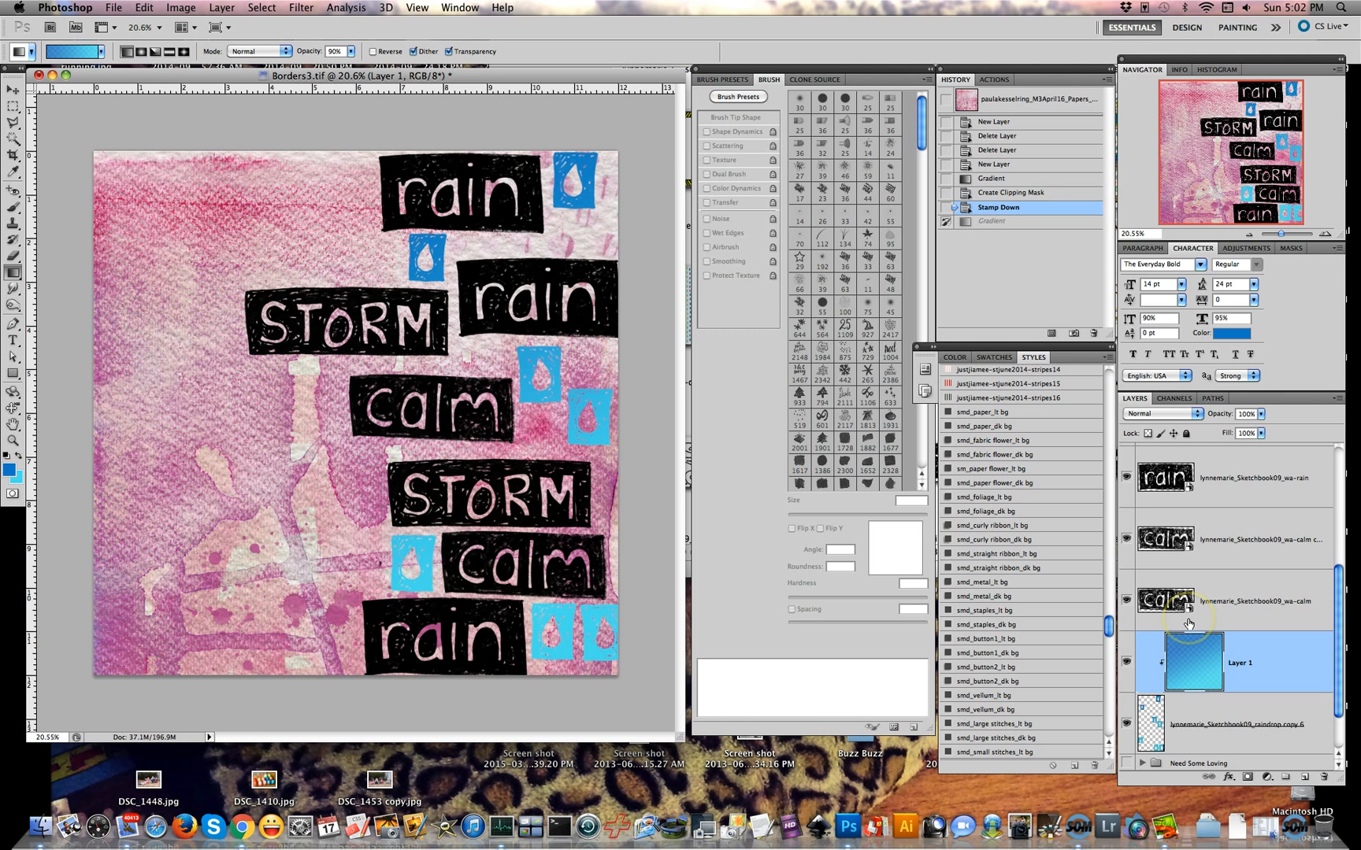
key(super+z)
key(super+alt+e)
click(1258, 665)
click(954, 195)
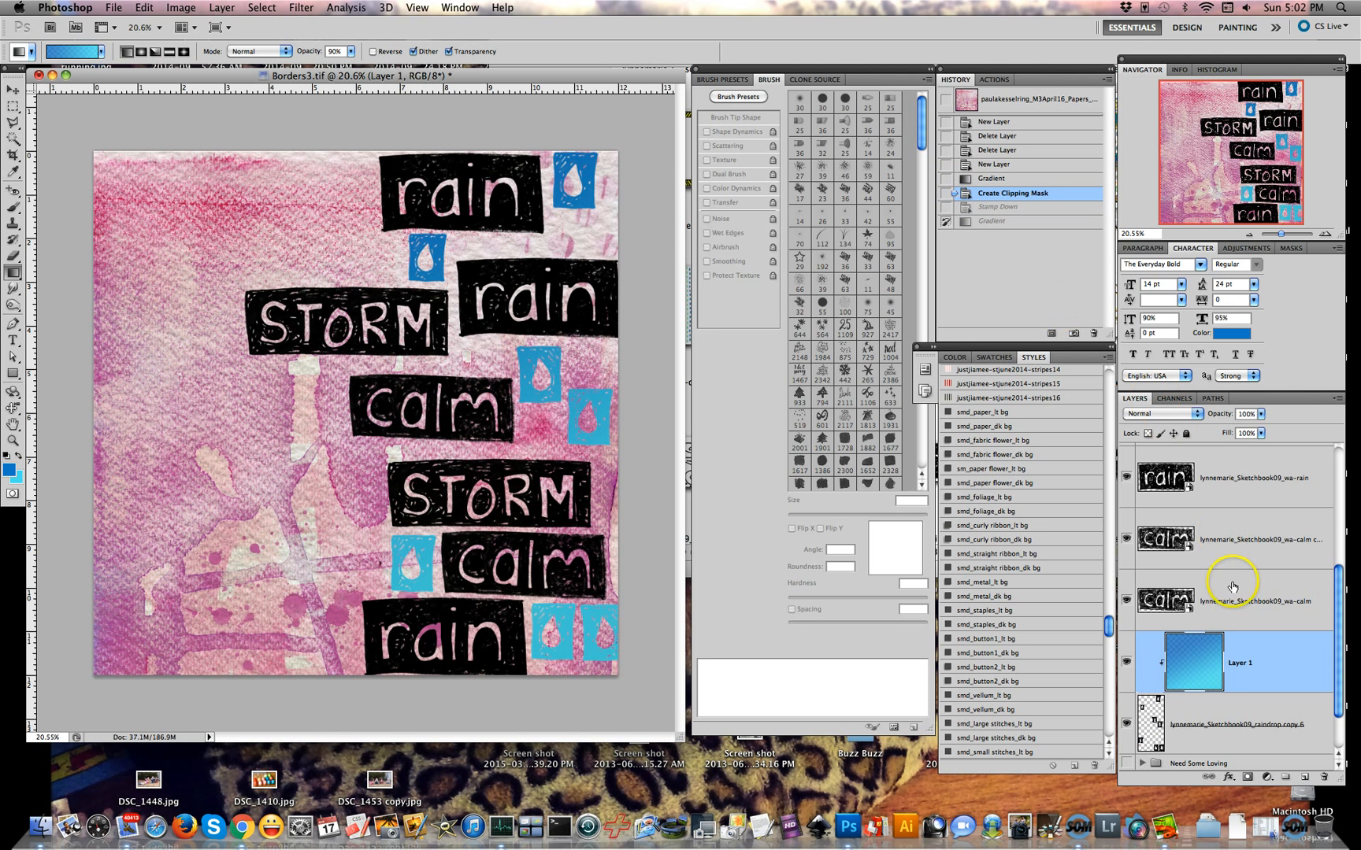
Release the gradient layer from its clipping mask by moving it above the calm layer and back down above the raindrops
drag(1231, 662, 1237, 591)
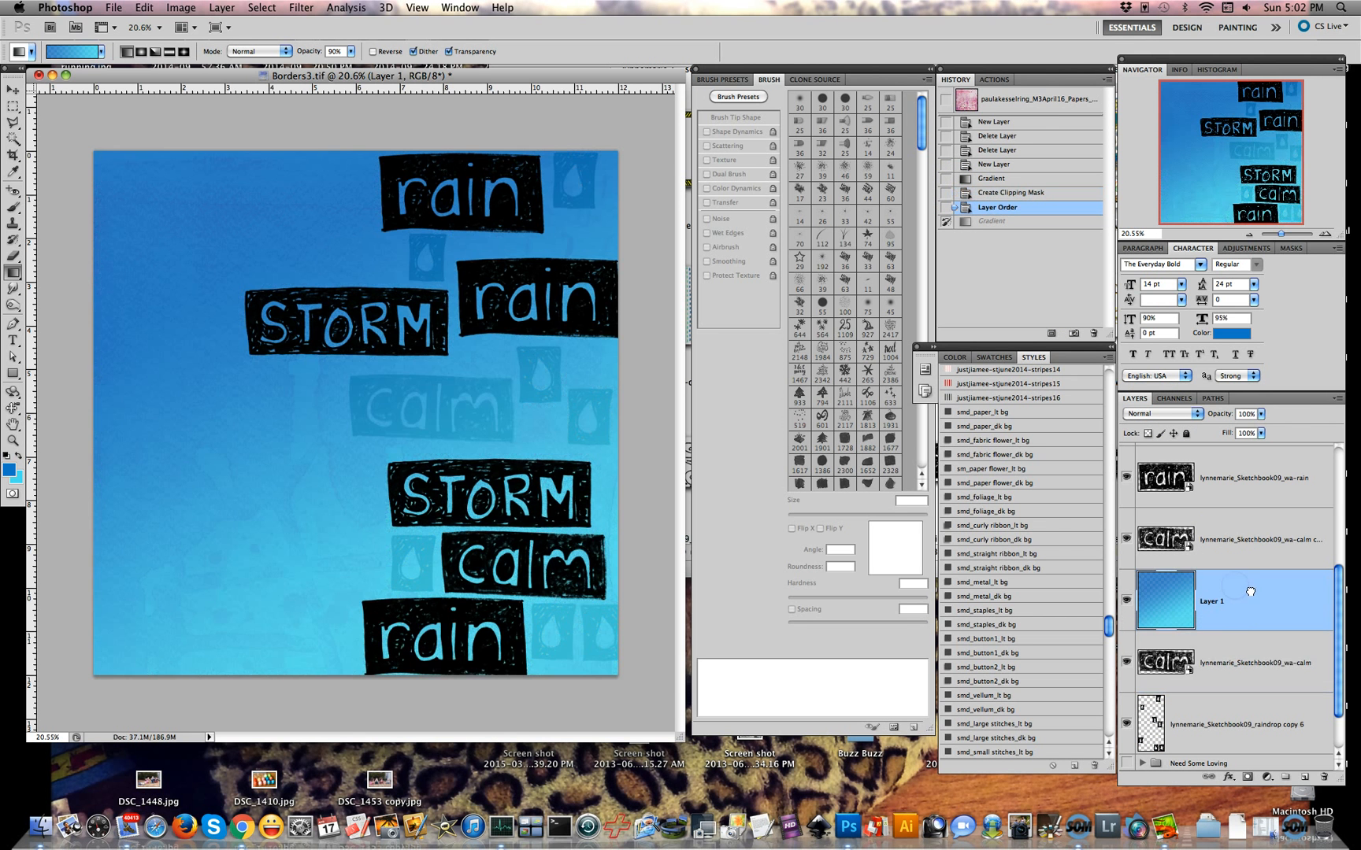
drag(1251, 666, 1245, 705)
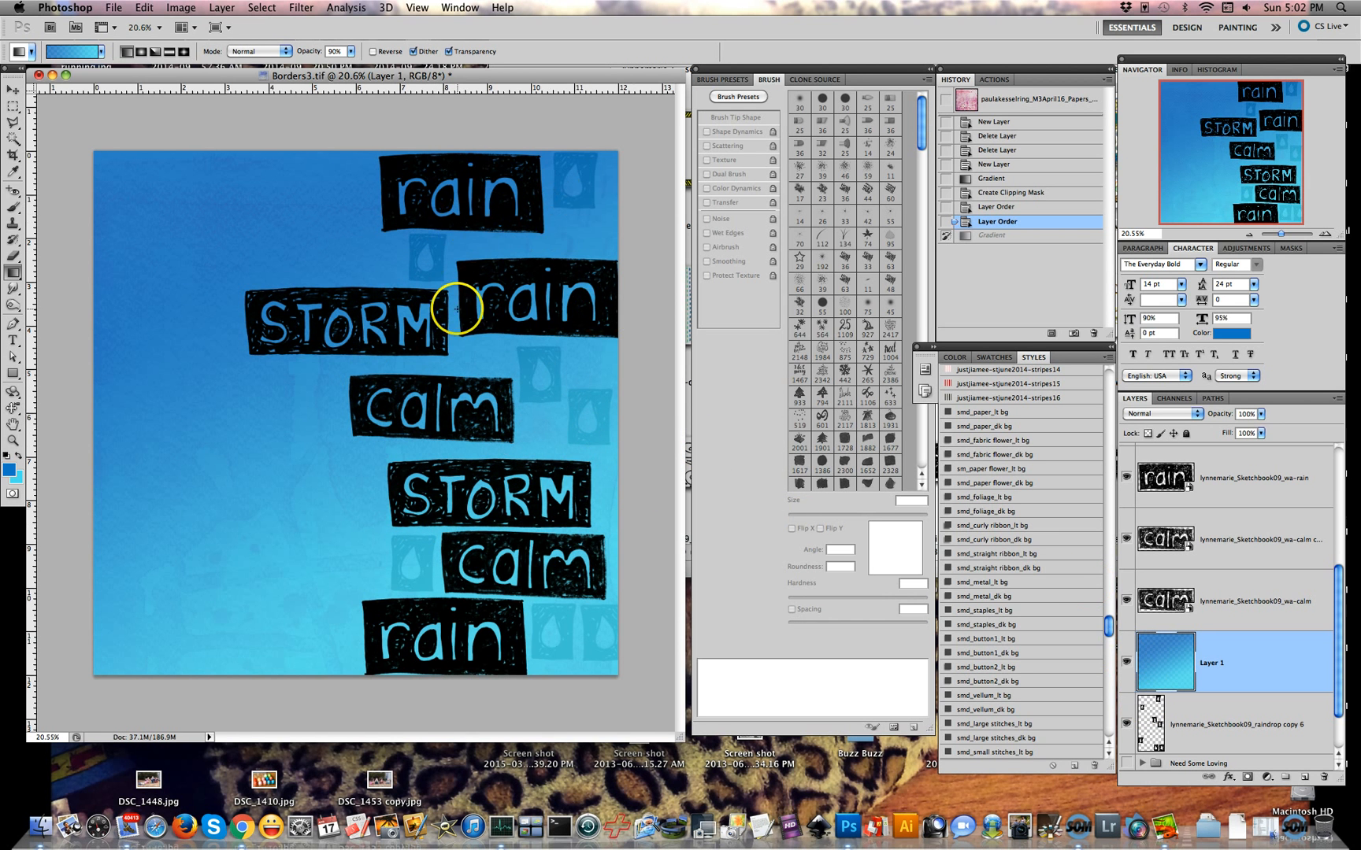
super+click(1150, 734)
click(1231, 660)
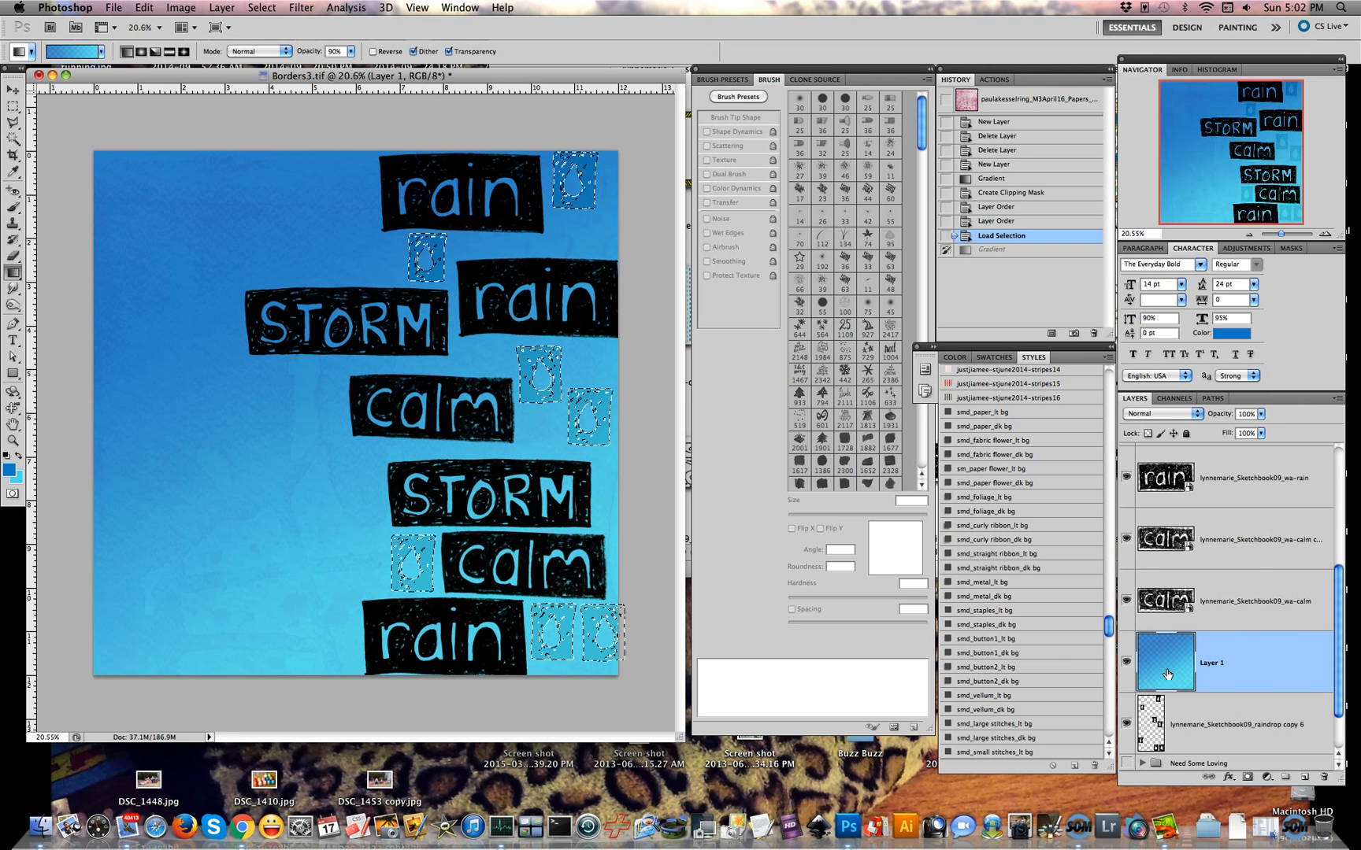
key(ctrl+z)
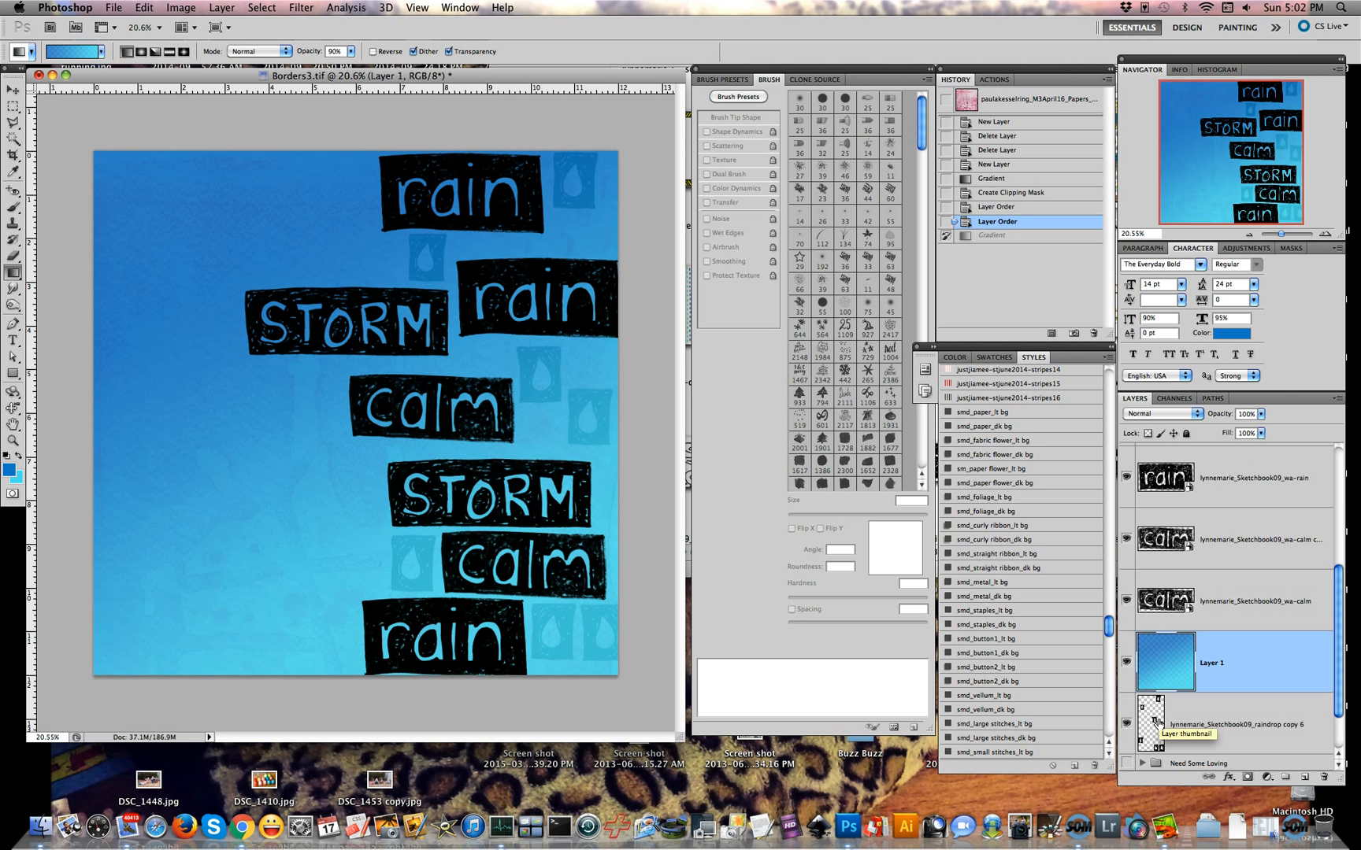
Mask the gradient layer with a selection loaded from the raindrop layer, and hide the raindrop layer
super+click(1153, 719)
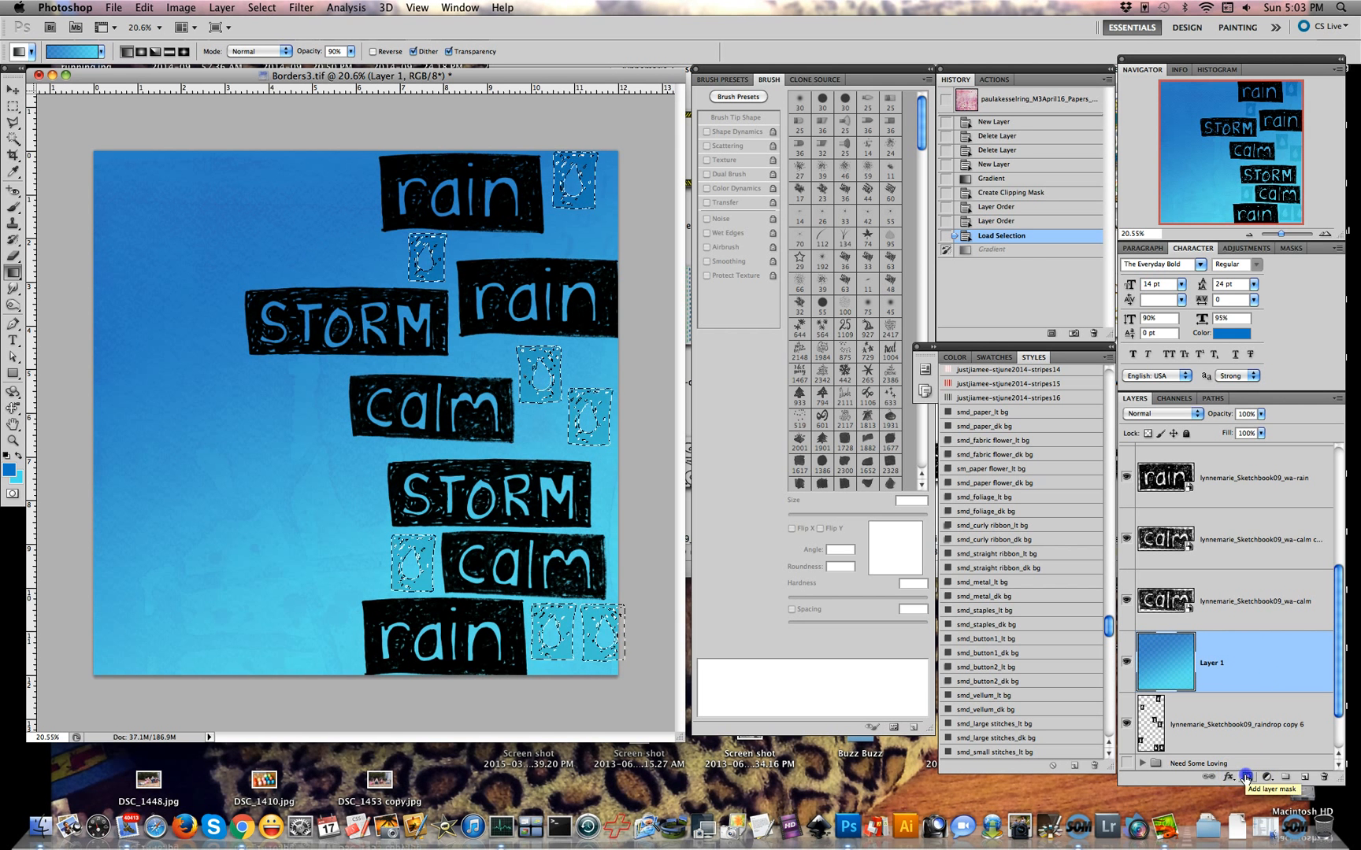
click(1245, 777)
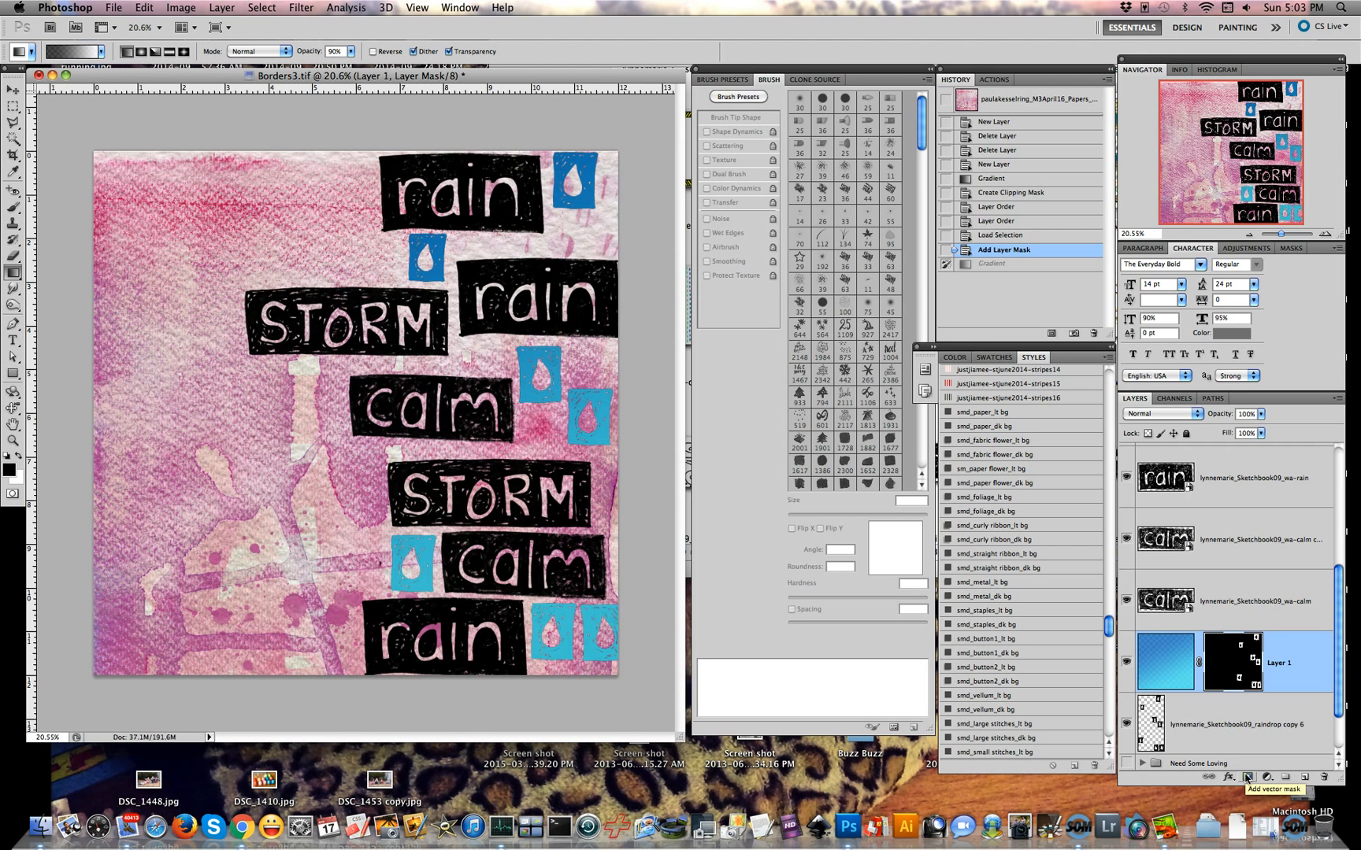
click(1126, 724)
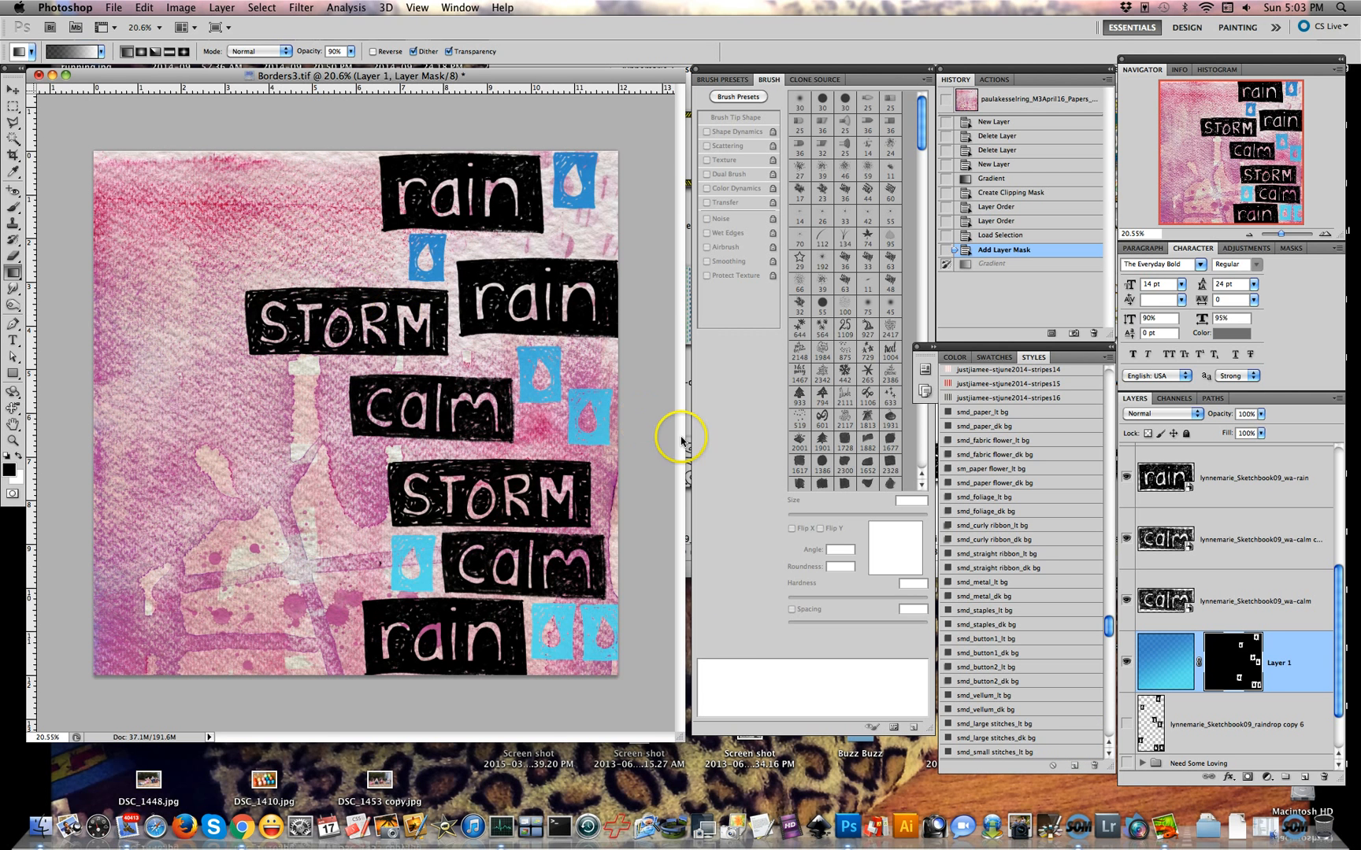
Convert the masked gradient layer to a Smart Object
right_click(1253, 638)
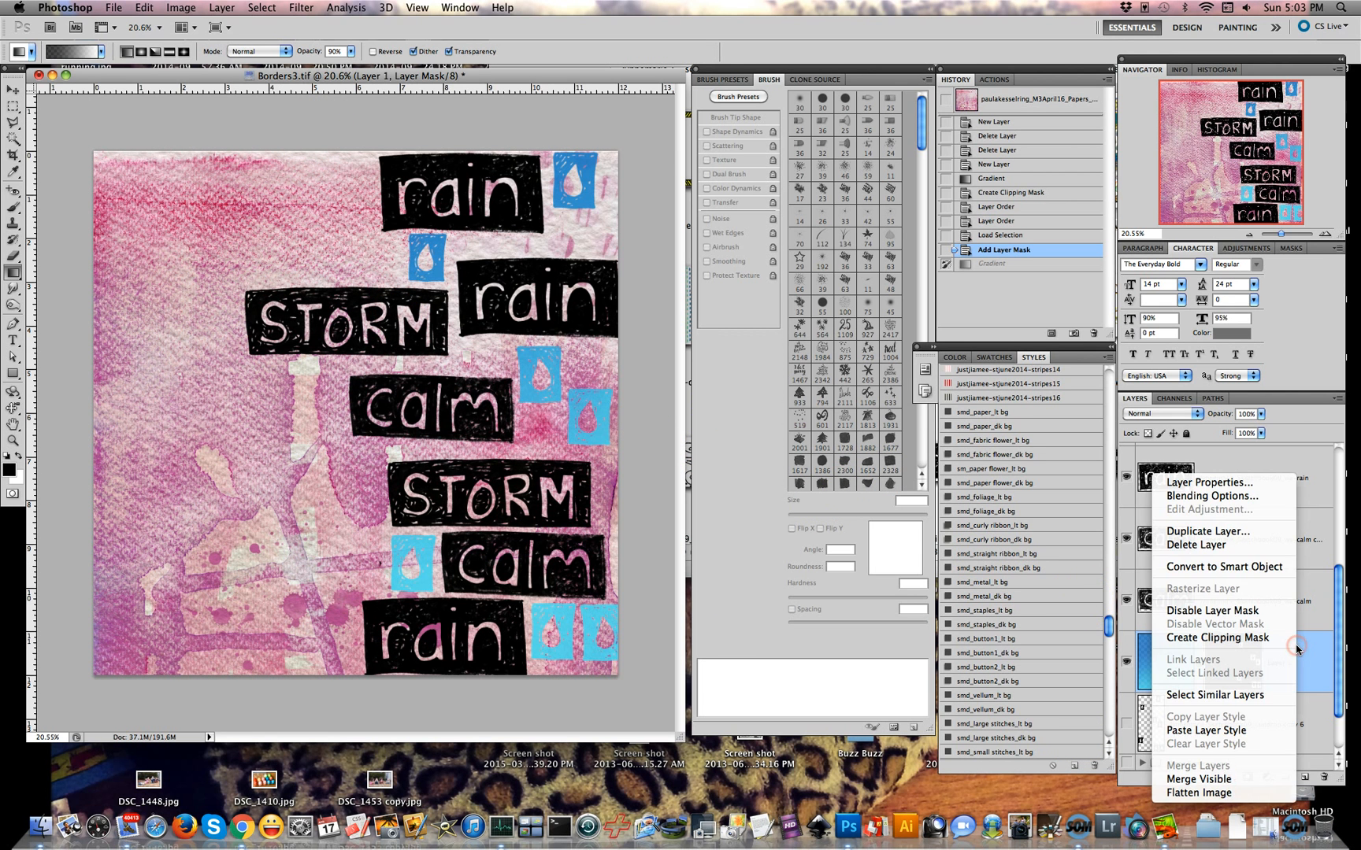
click(1232, 567)
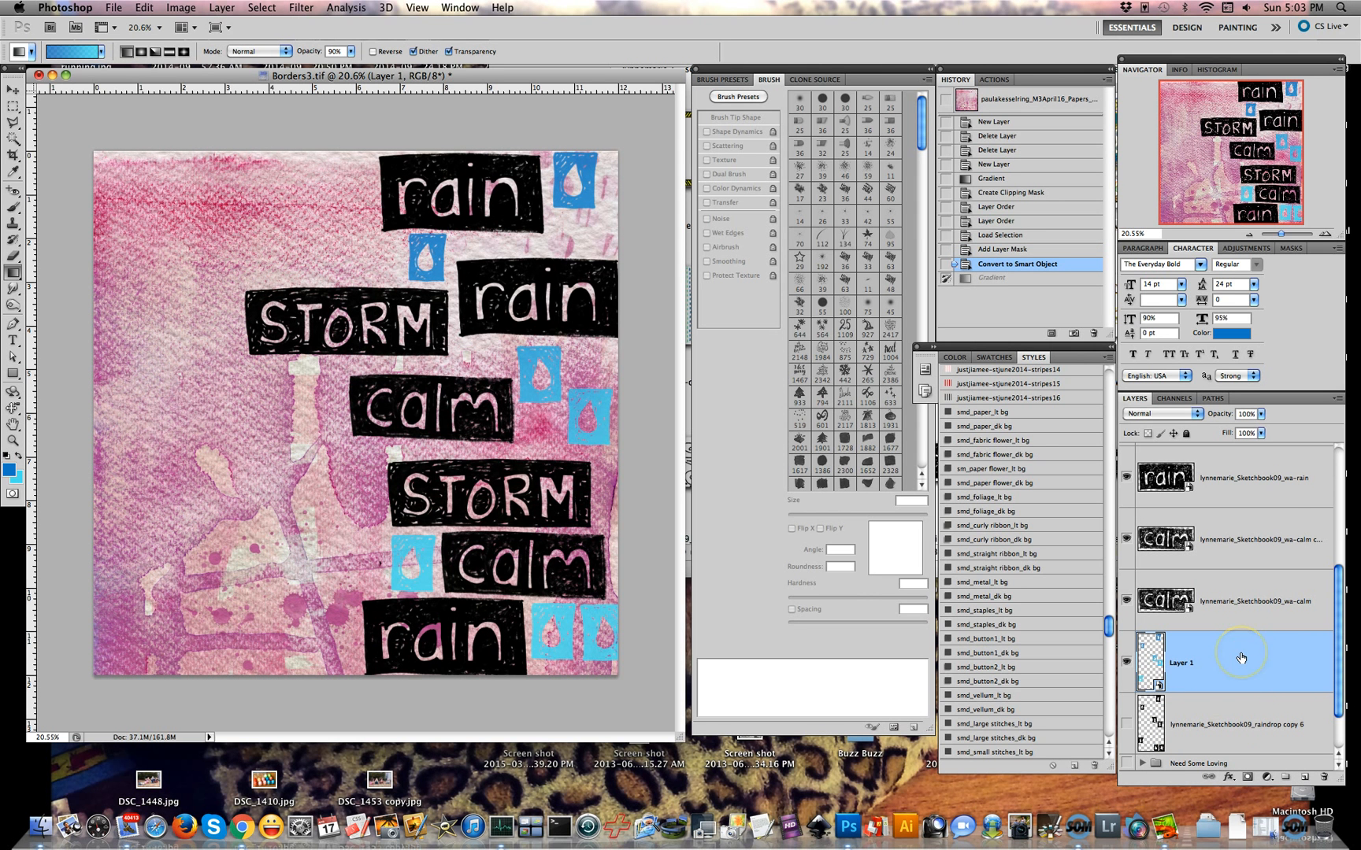
Try the Multiply, Linear Burn, Overlay, Pin Light and Soft Light blend modes on the raindrop gradient layer
click(1169, 414)
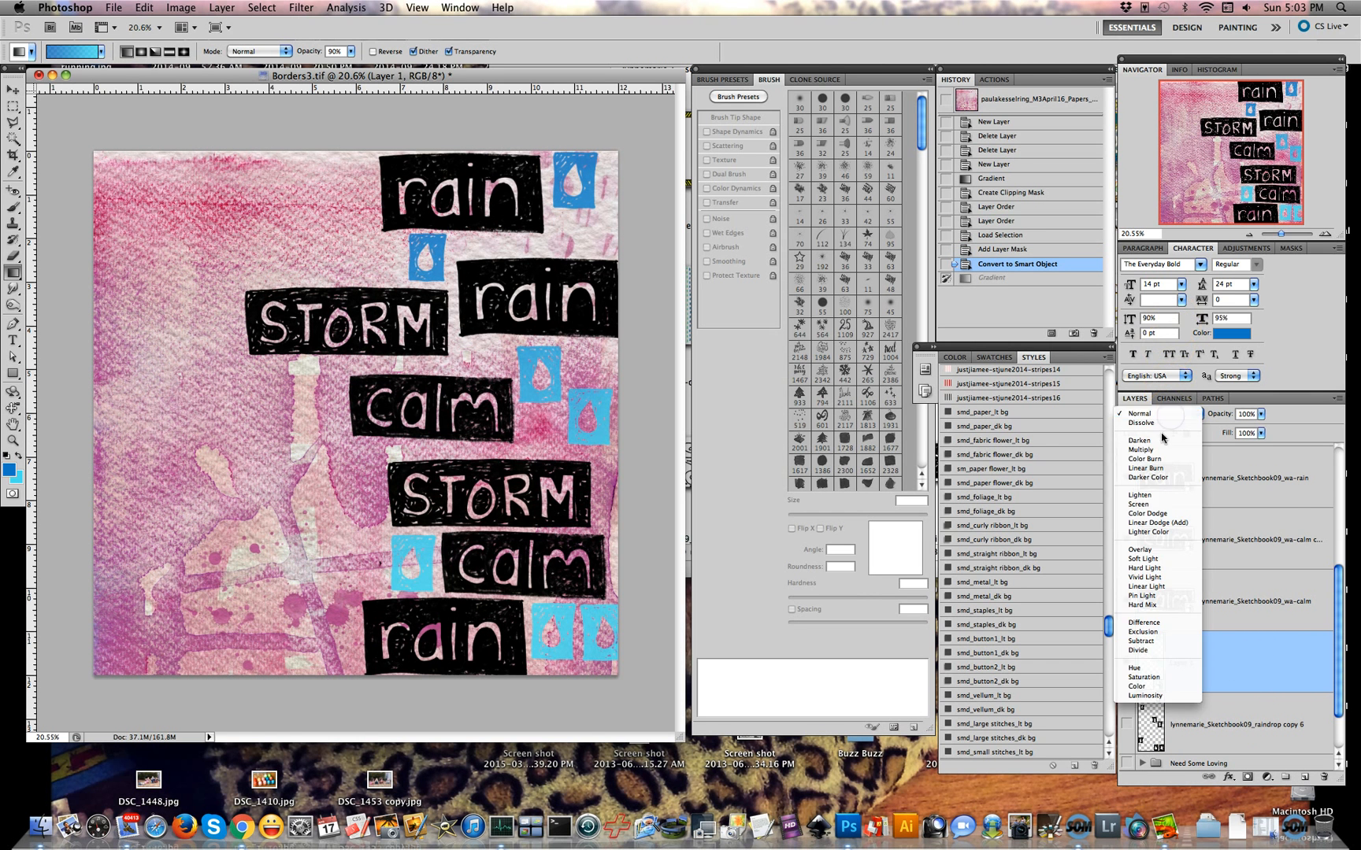
click(1159, 442)
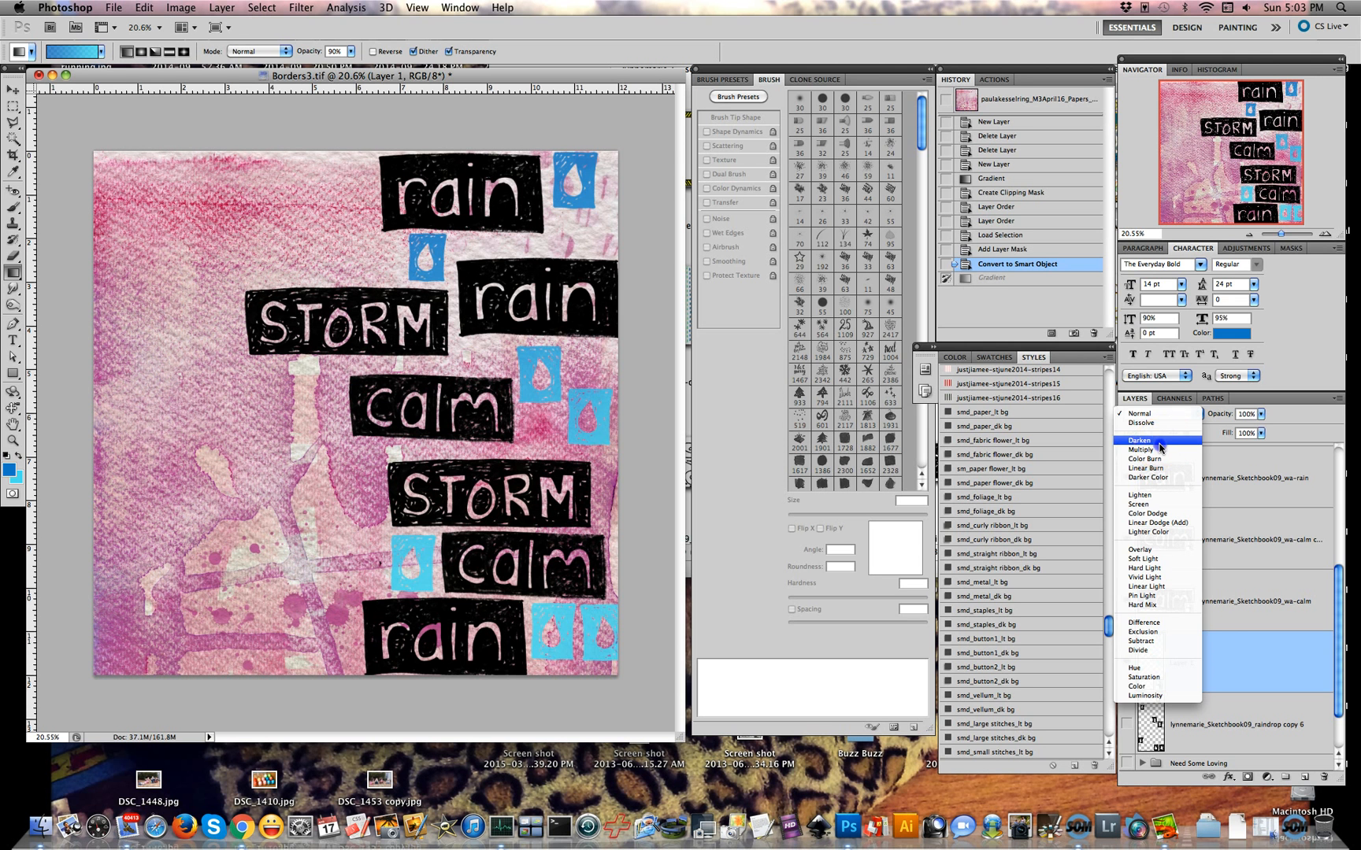
click(1159, 450)
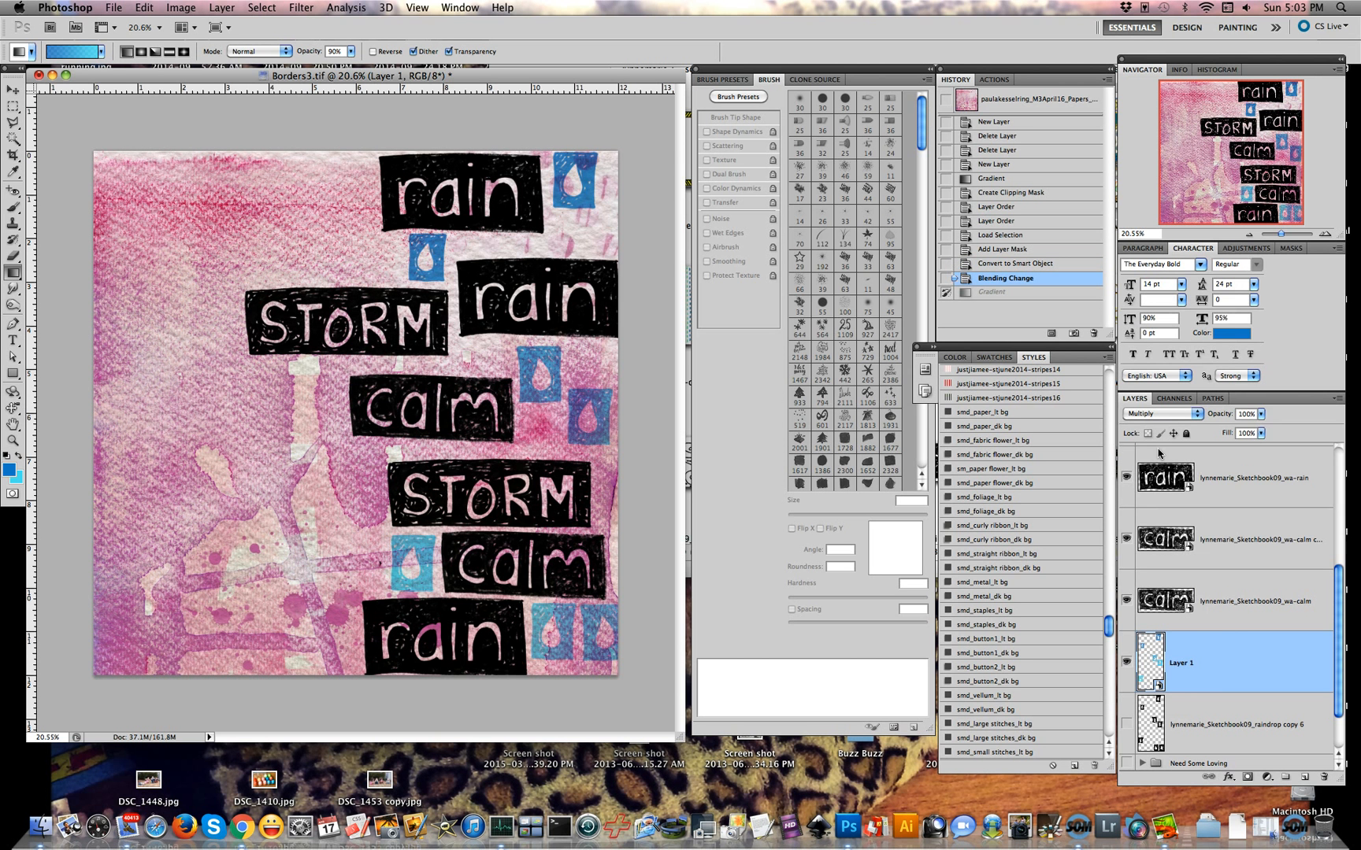
click(1159, 414)
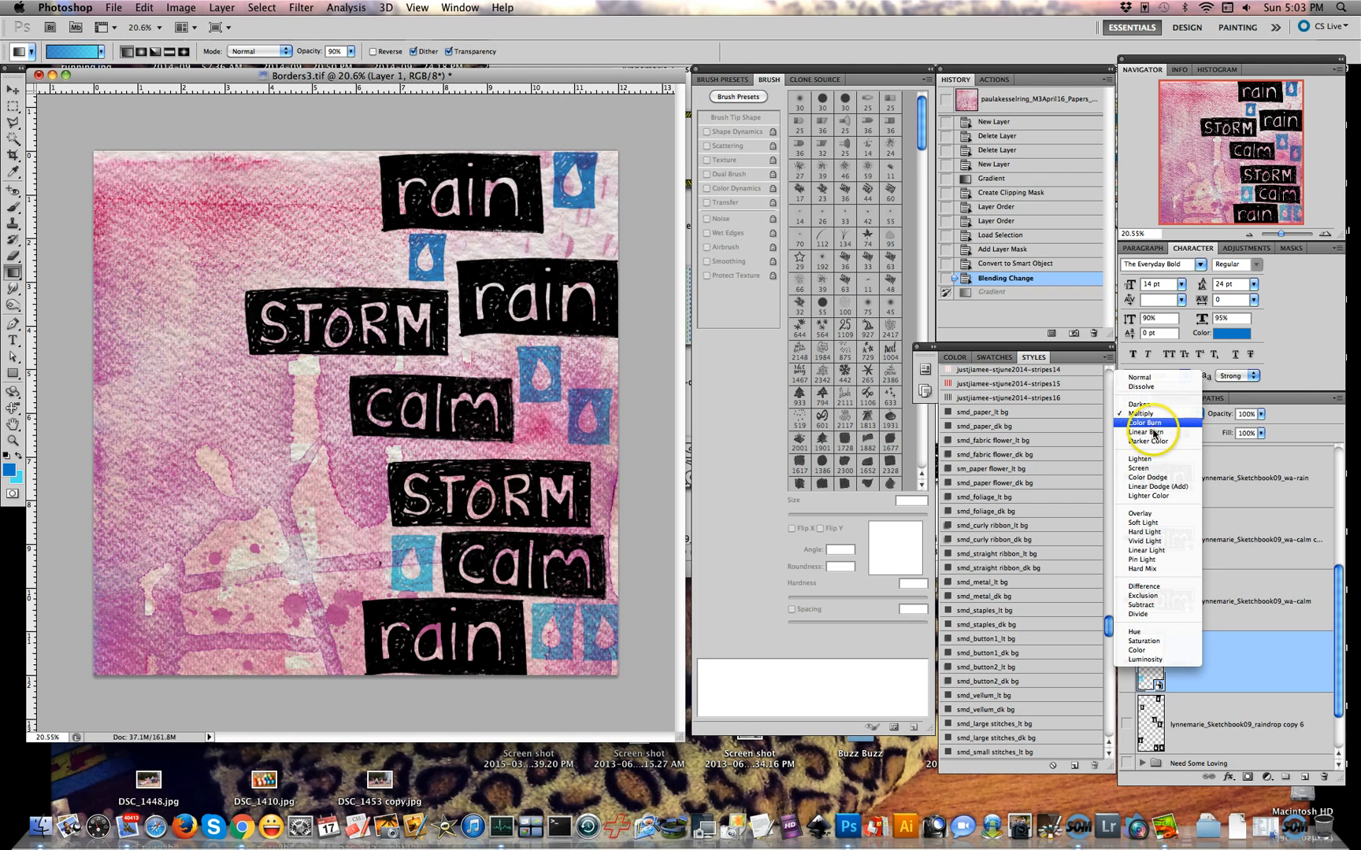
click(1154, 432)
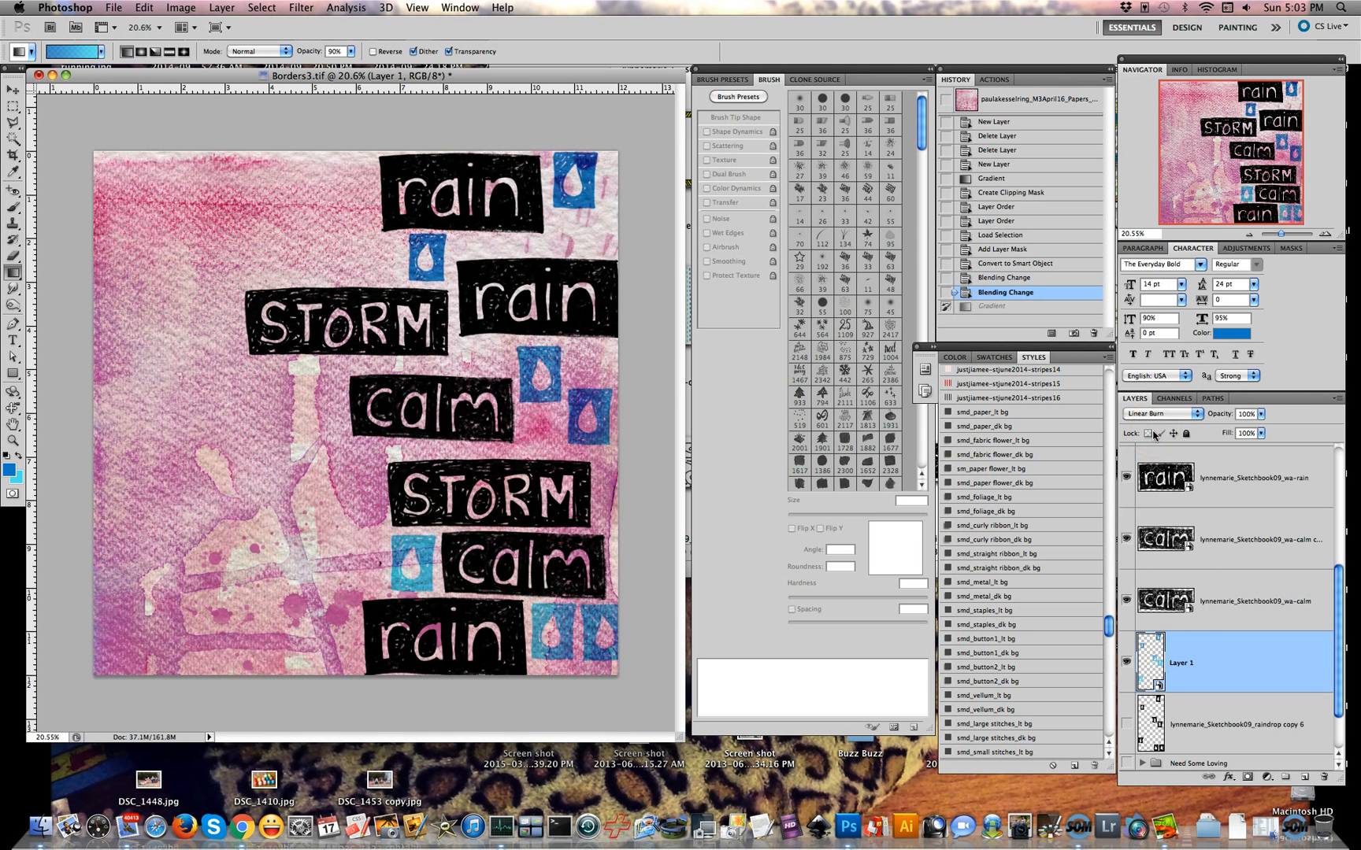
click(1157, 414)
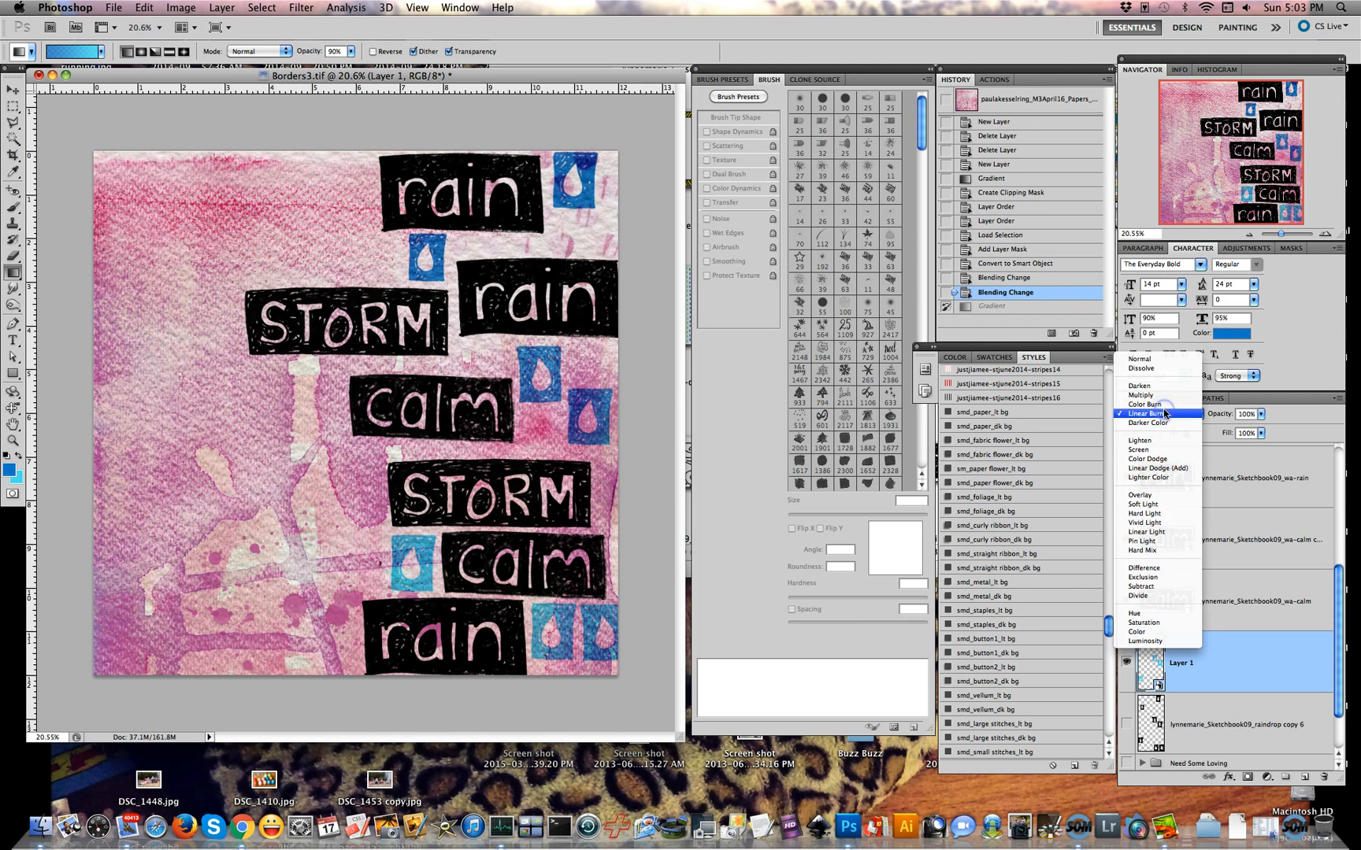
click(1153, 495)
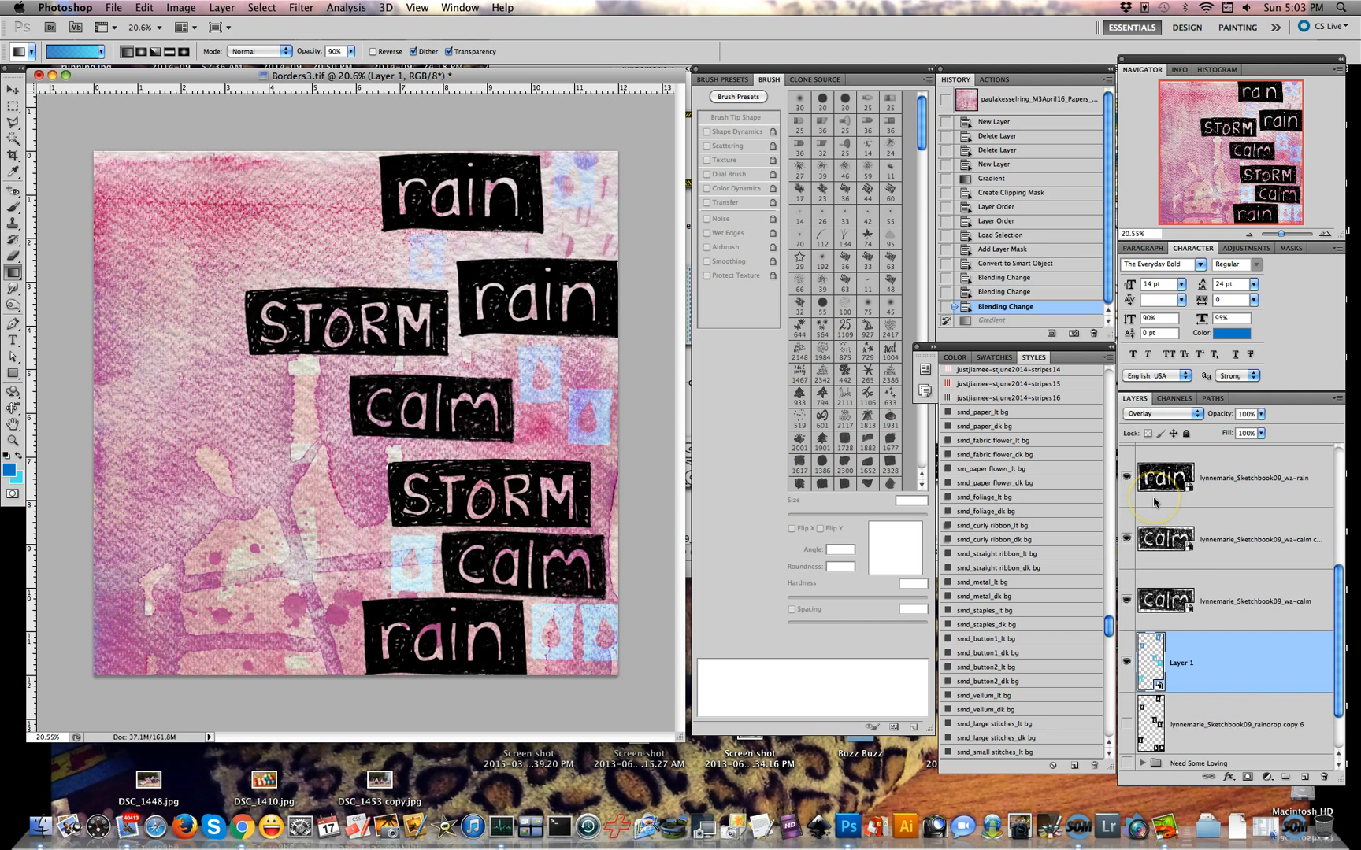
click(1156, 413)
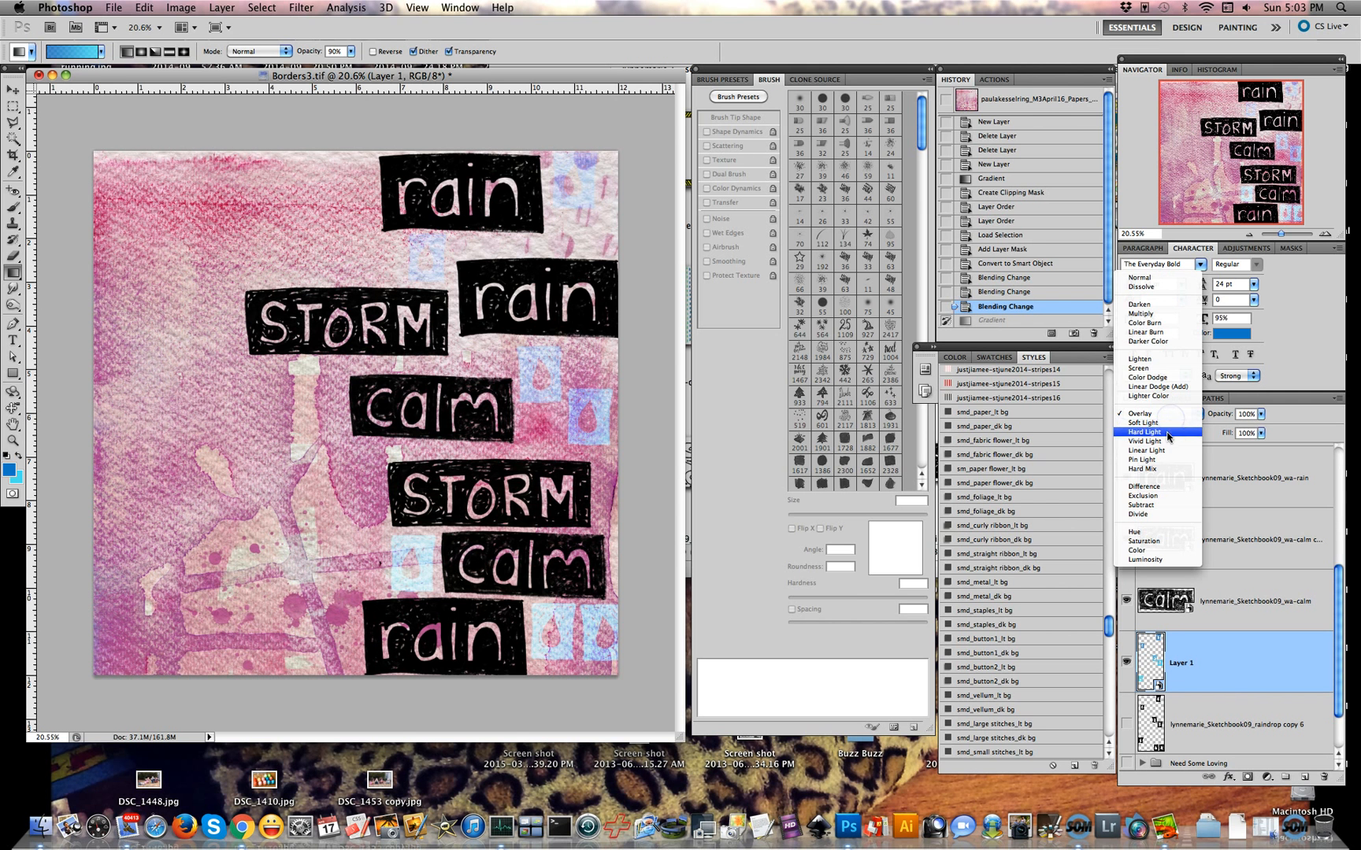
click(1164, 460)
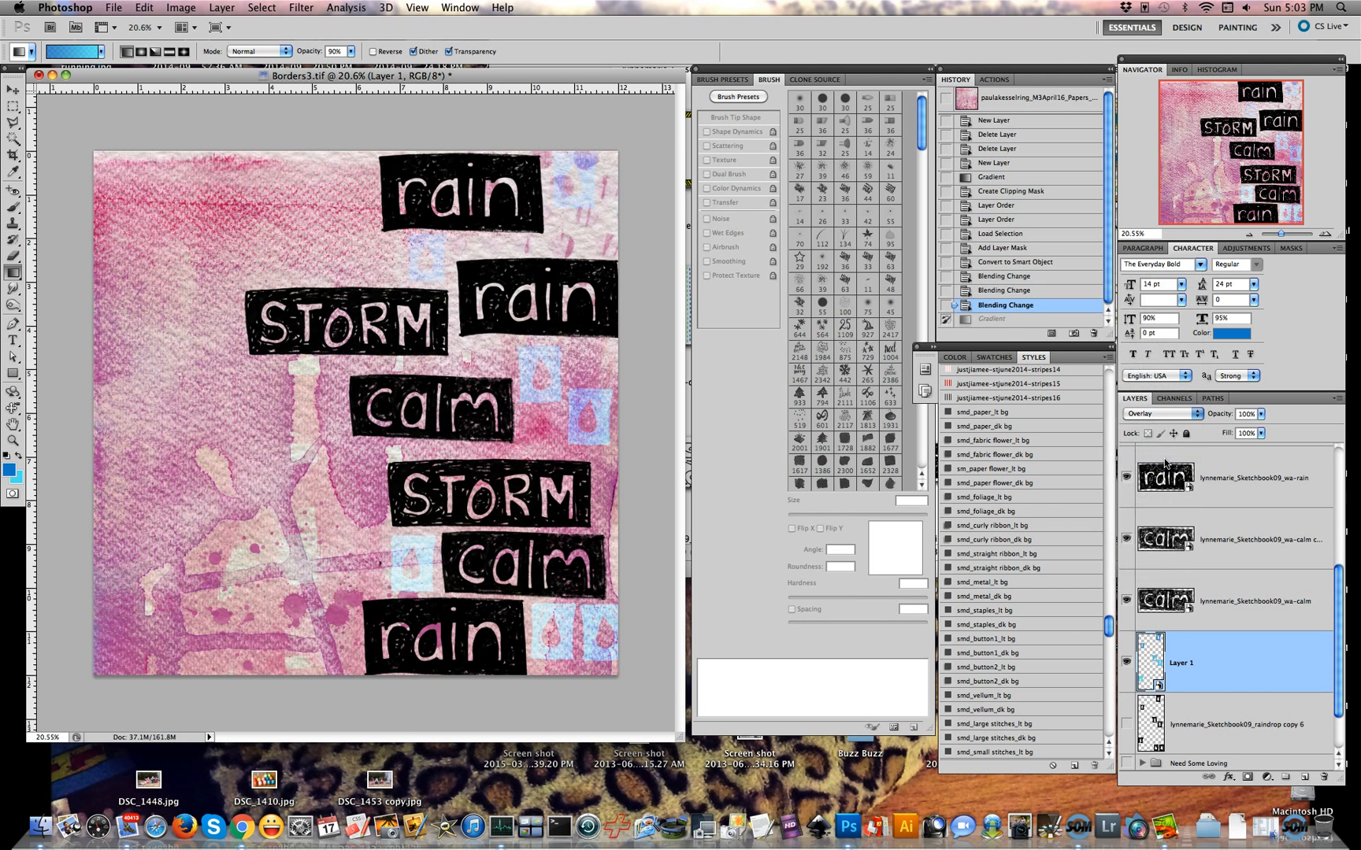
click(1173, 415)
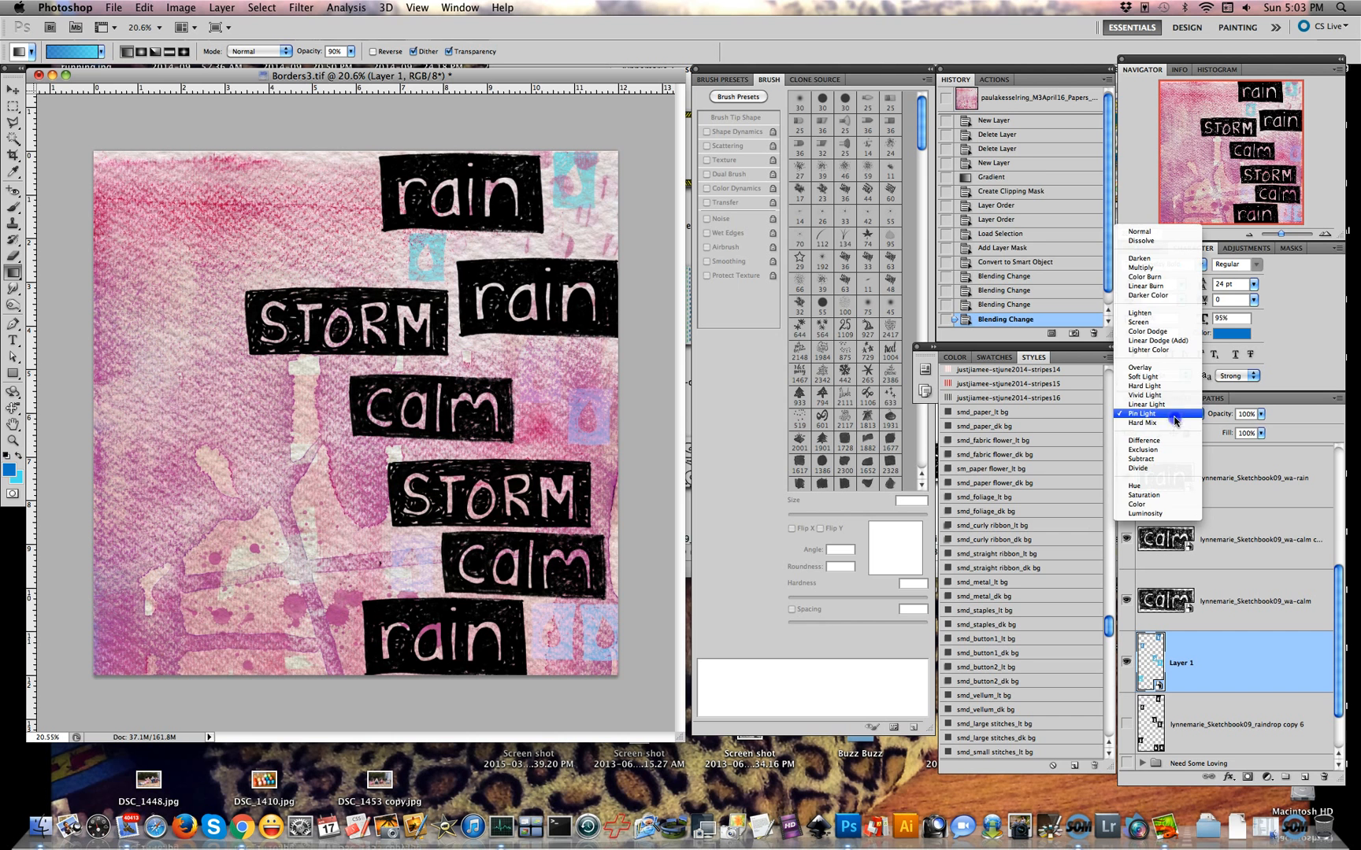
click(1156, 378)
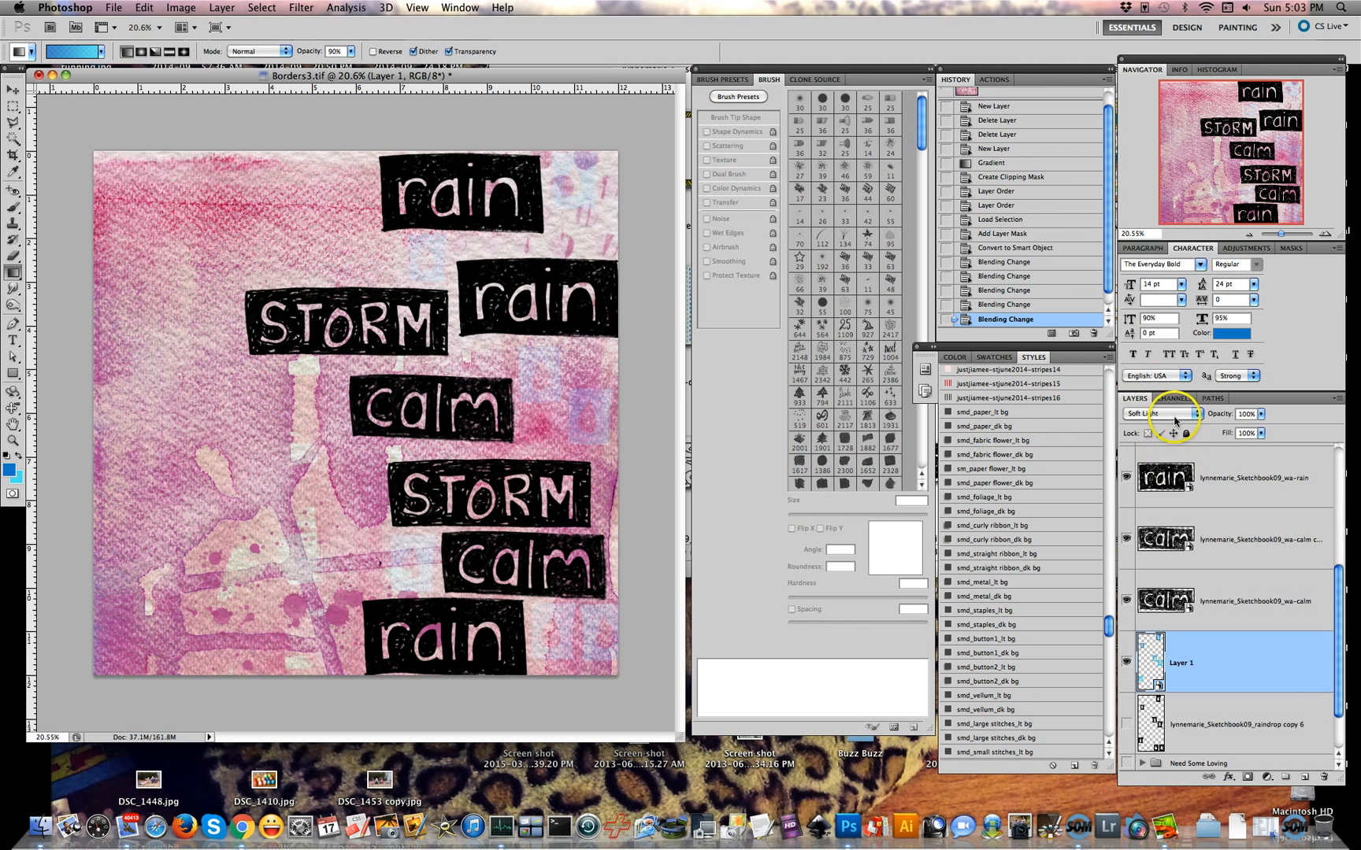
Compare Linear Burn and Color Burn on the raindrop gradient layer and set its blend mode to Multiply
click(1171, 415)
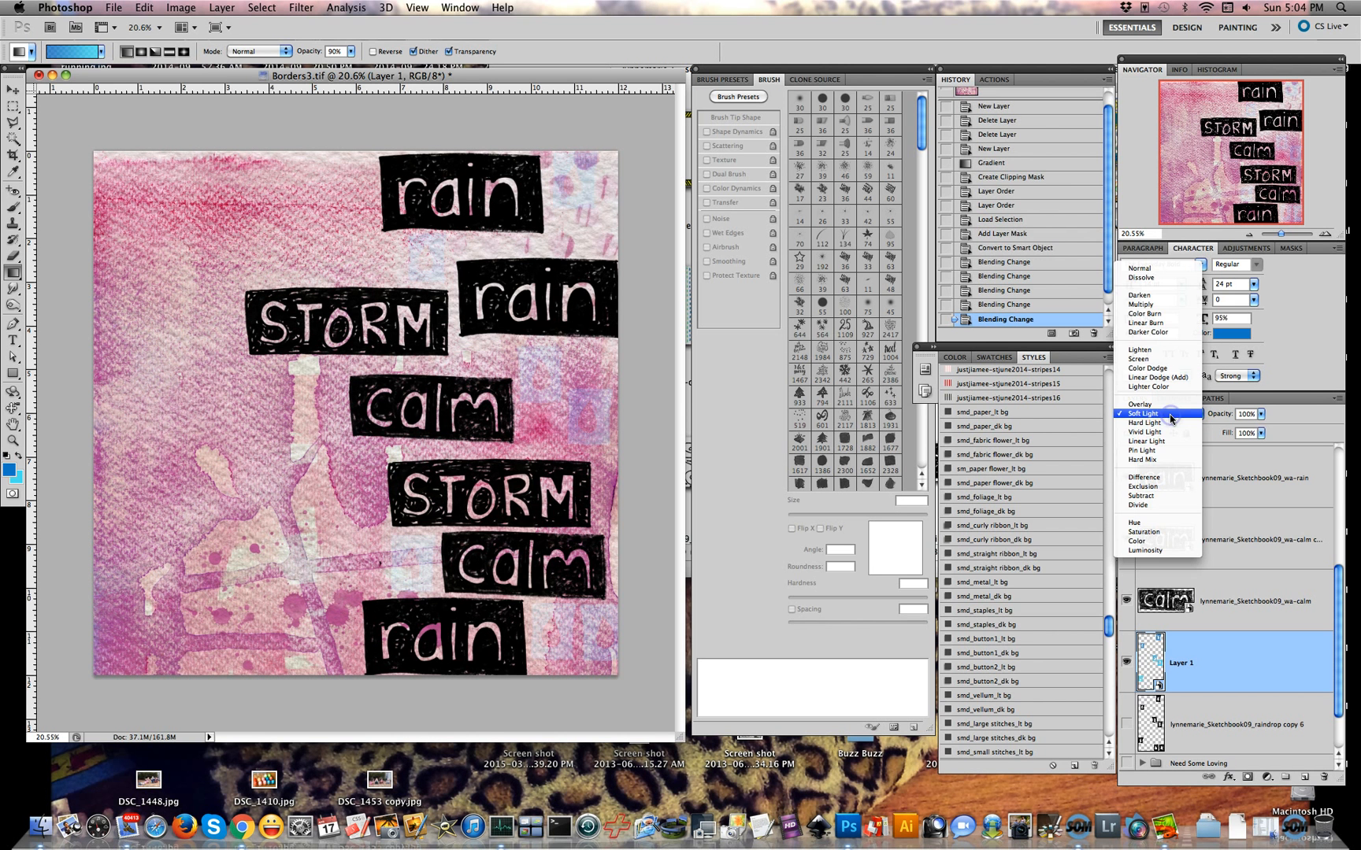
click(1153, 324)
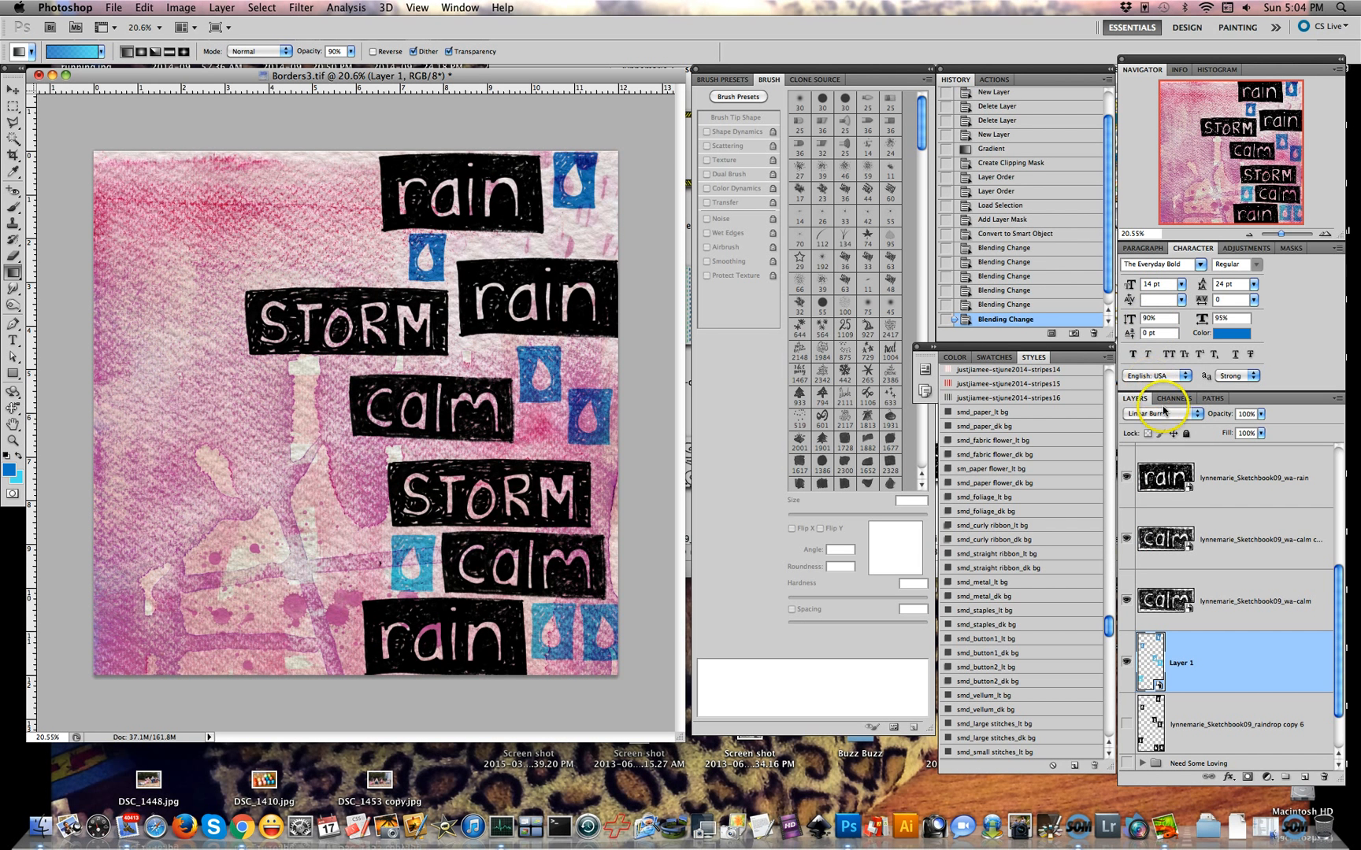
click(1167, 415)
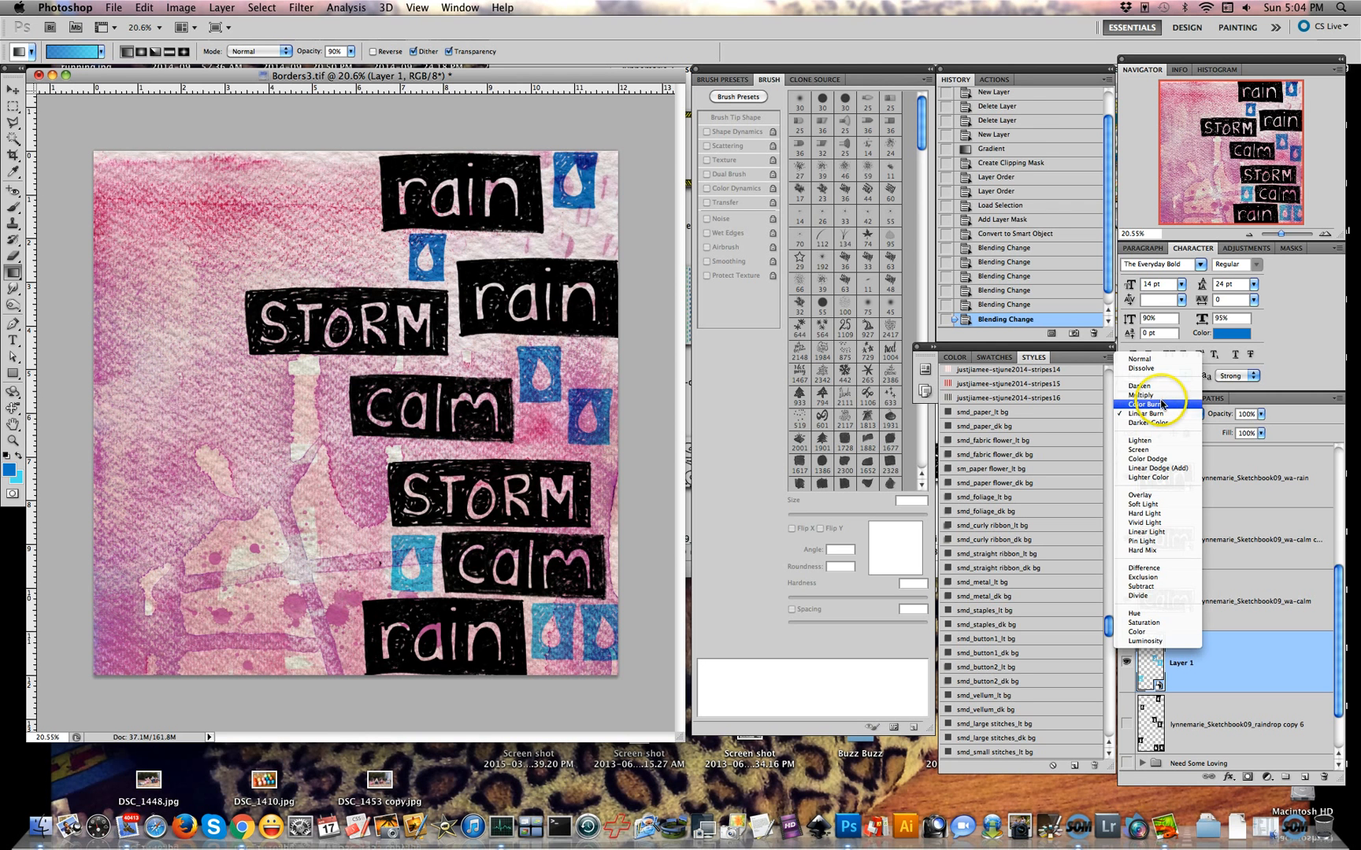
click(1166, 411)
key(Up)
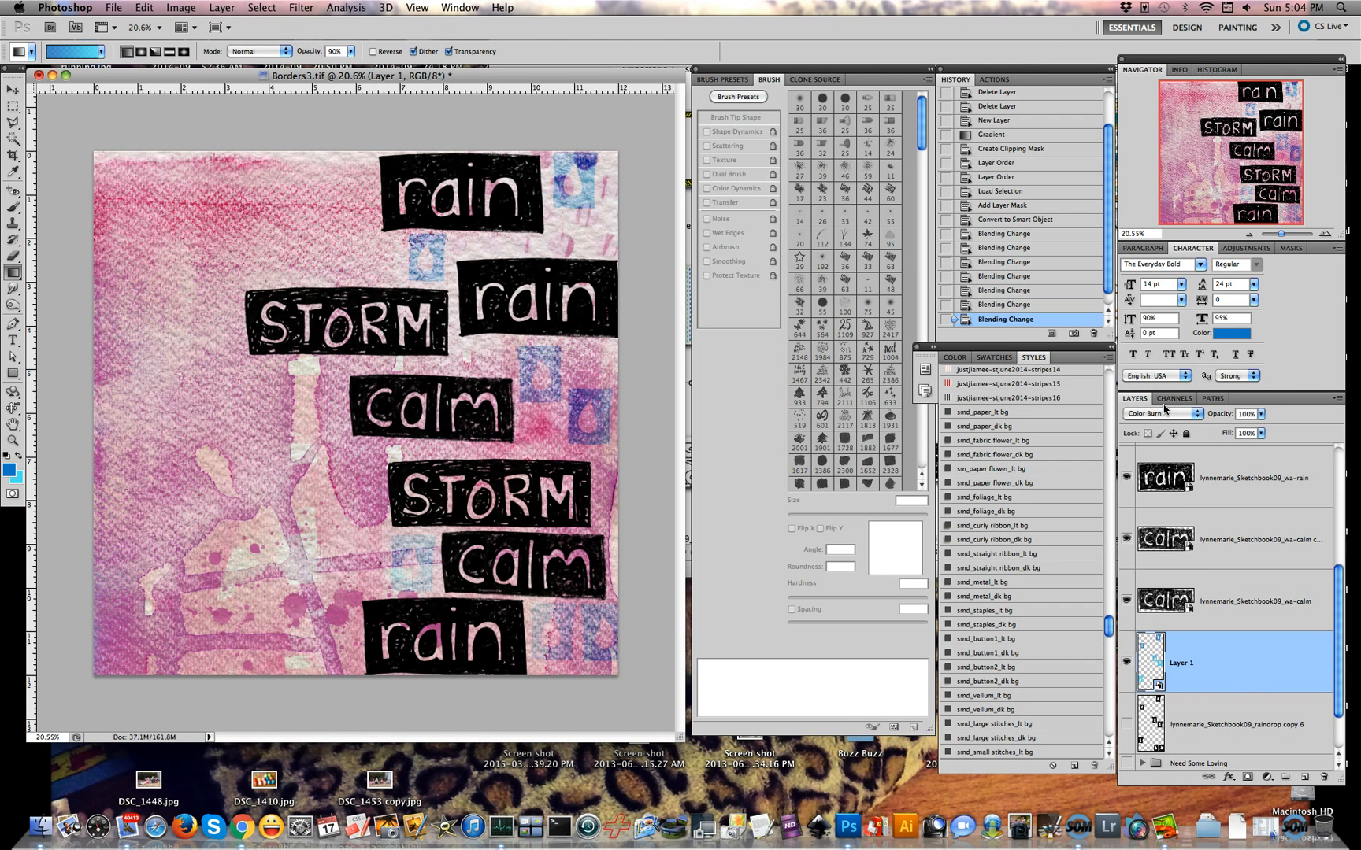
click(1163, 412)
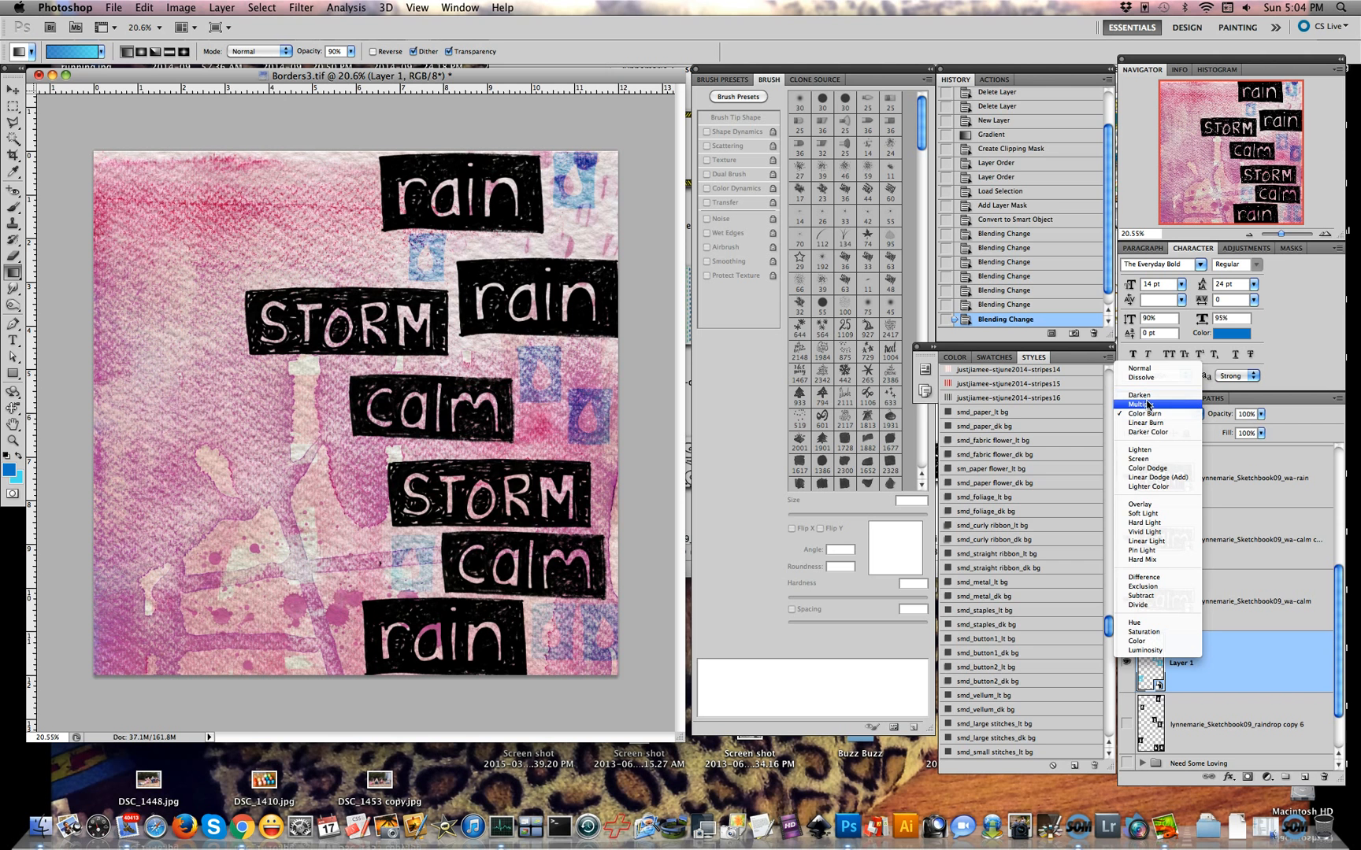
click(1147, 404)
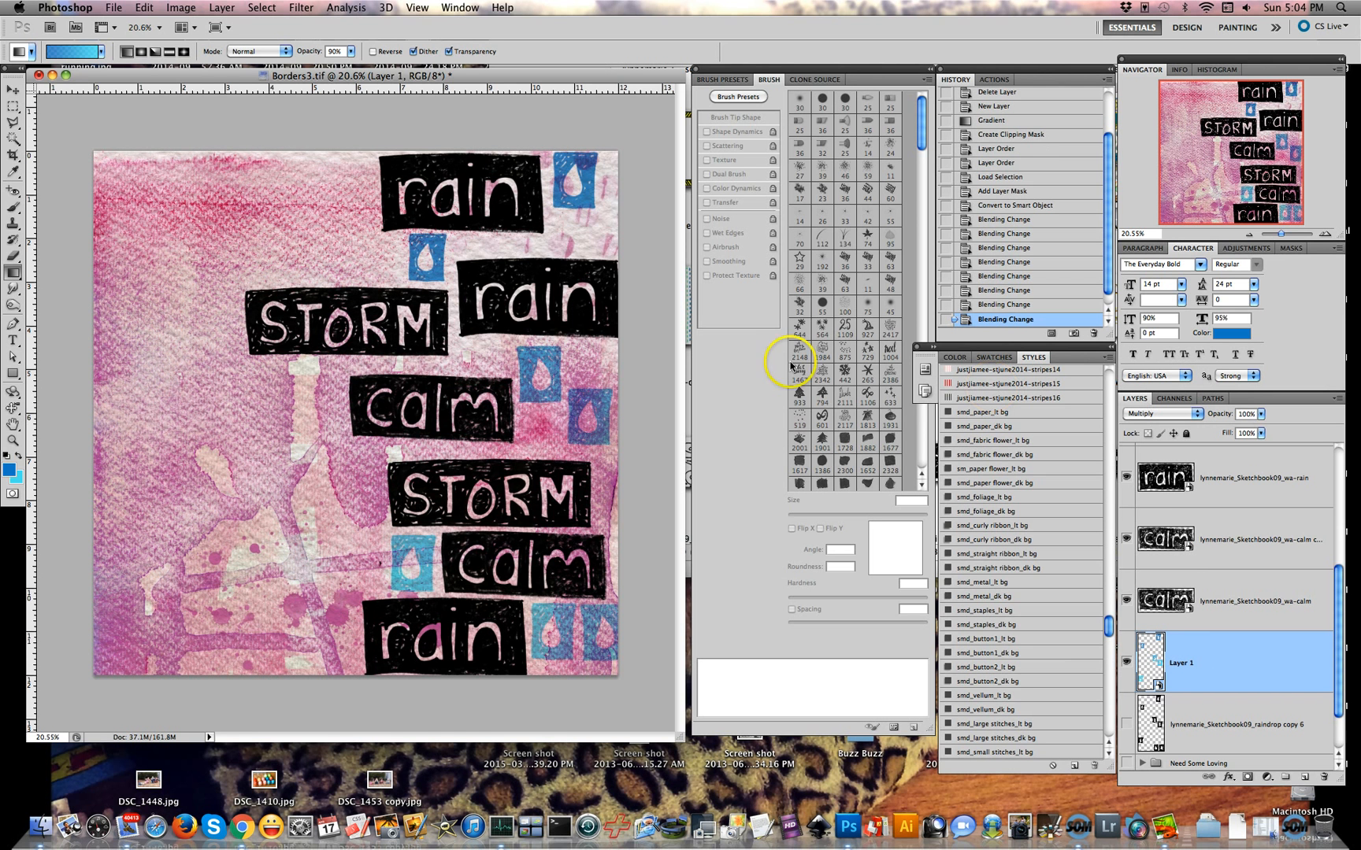
Add a blue #4f8bcb solid color fill layer above the lowest calm word-art layer and clip it to that layer
click(1238, 608)
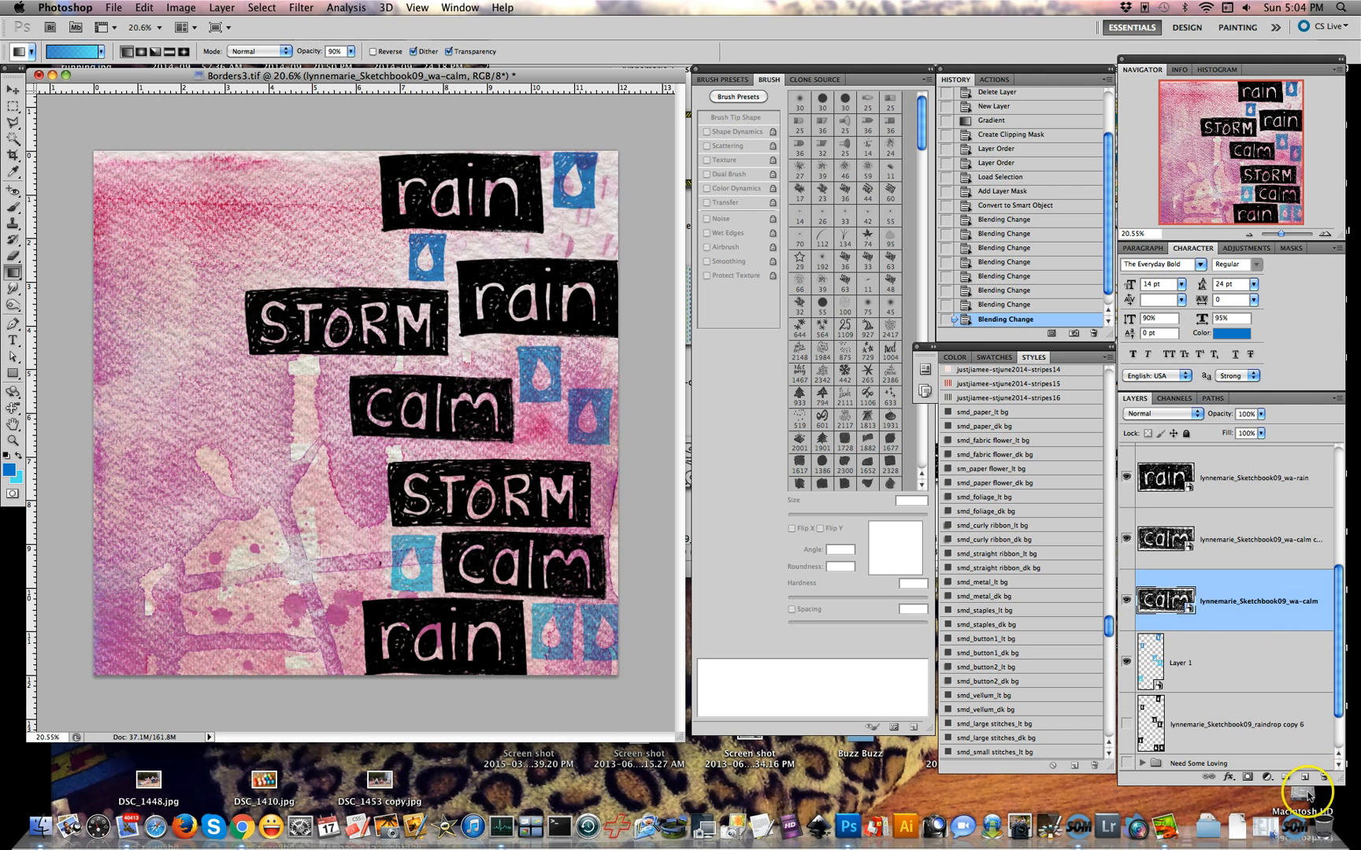
click(1266, 778)
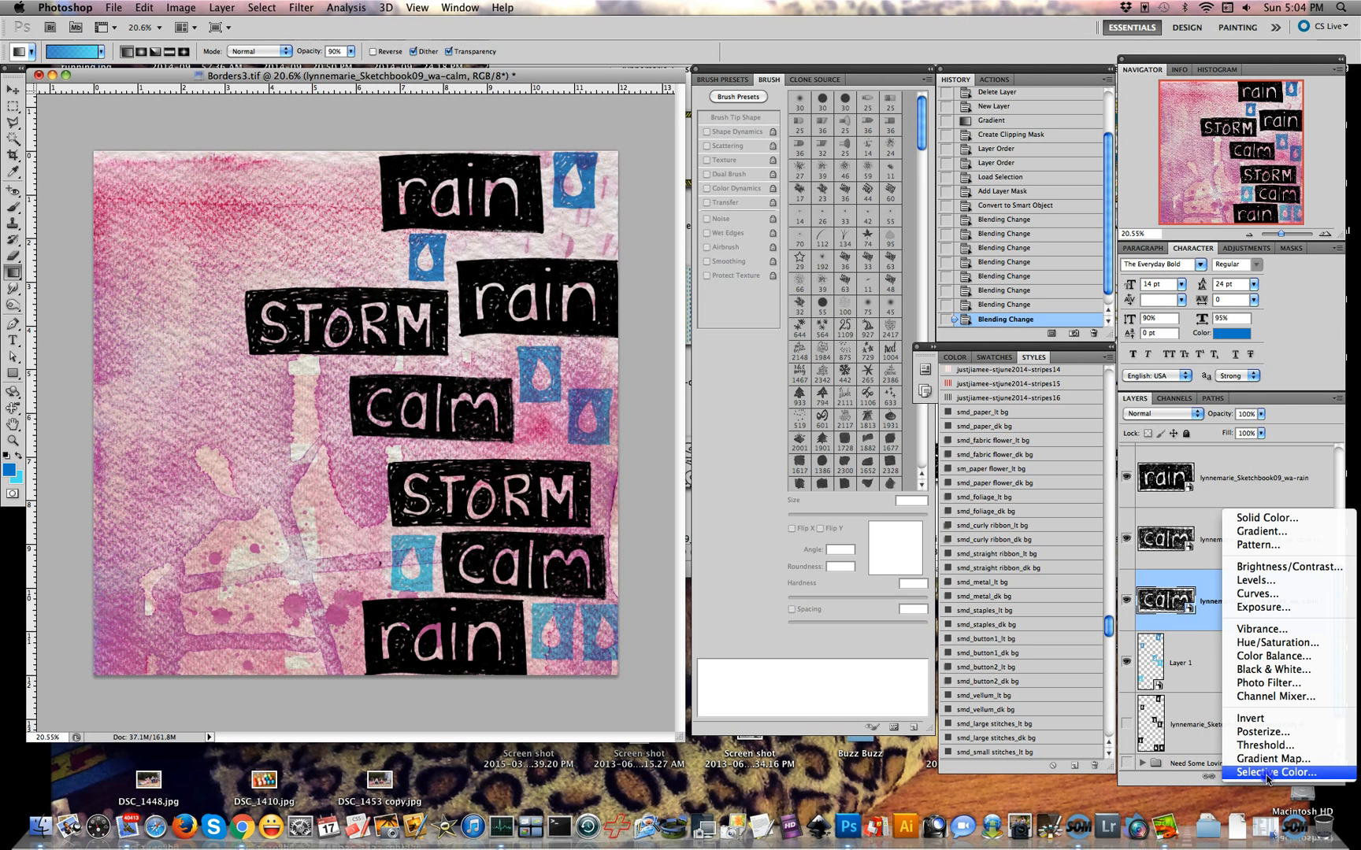
click(1258, 773)
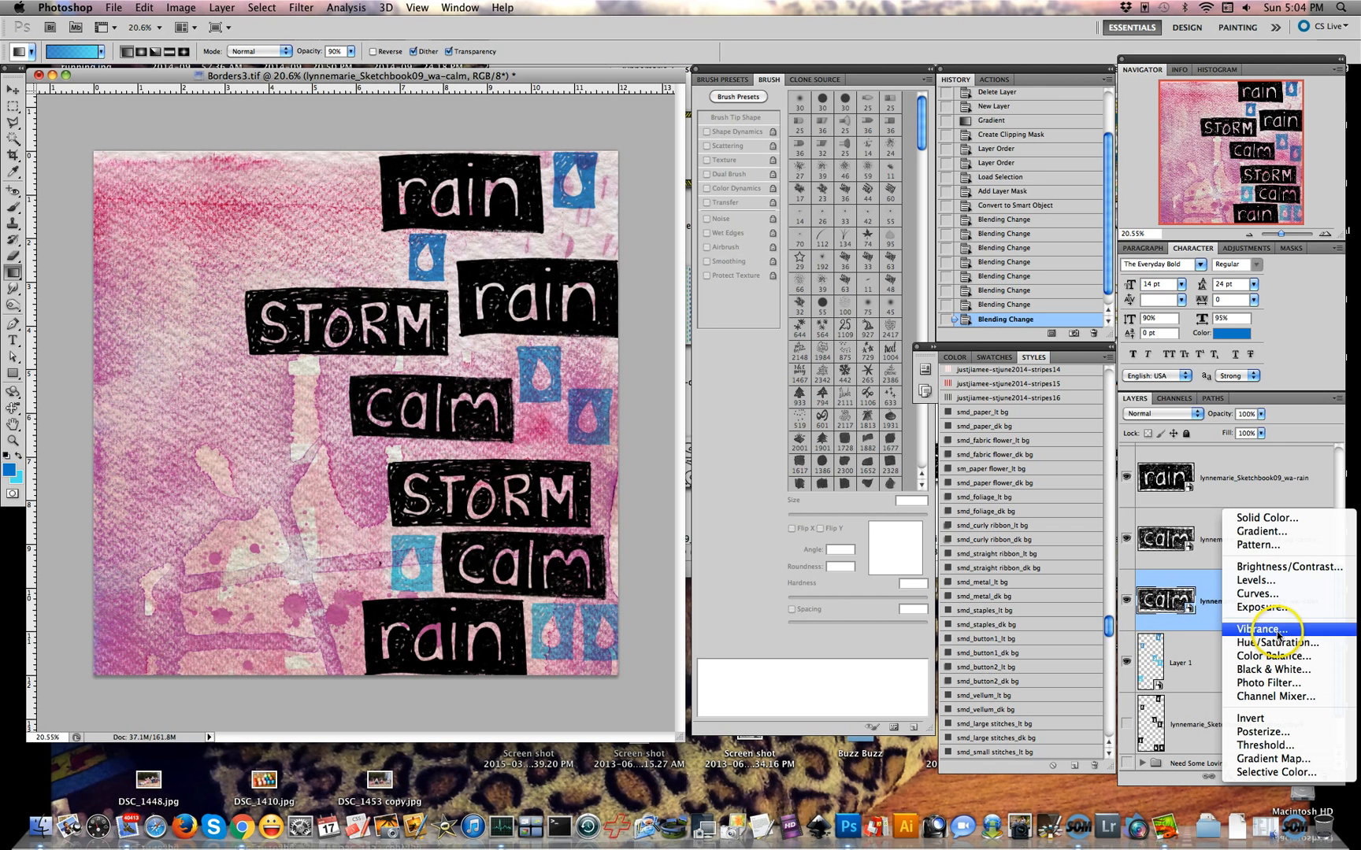
click(1299, 520)
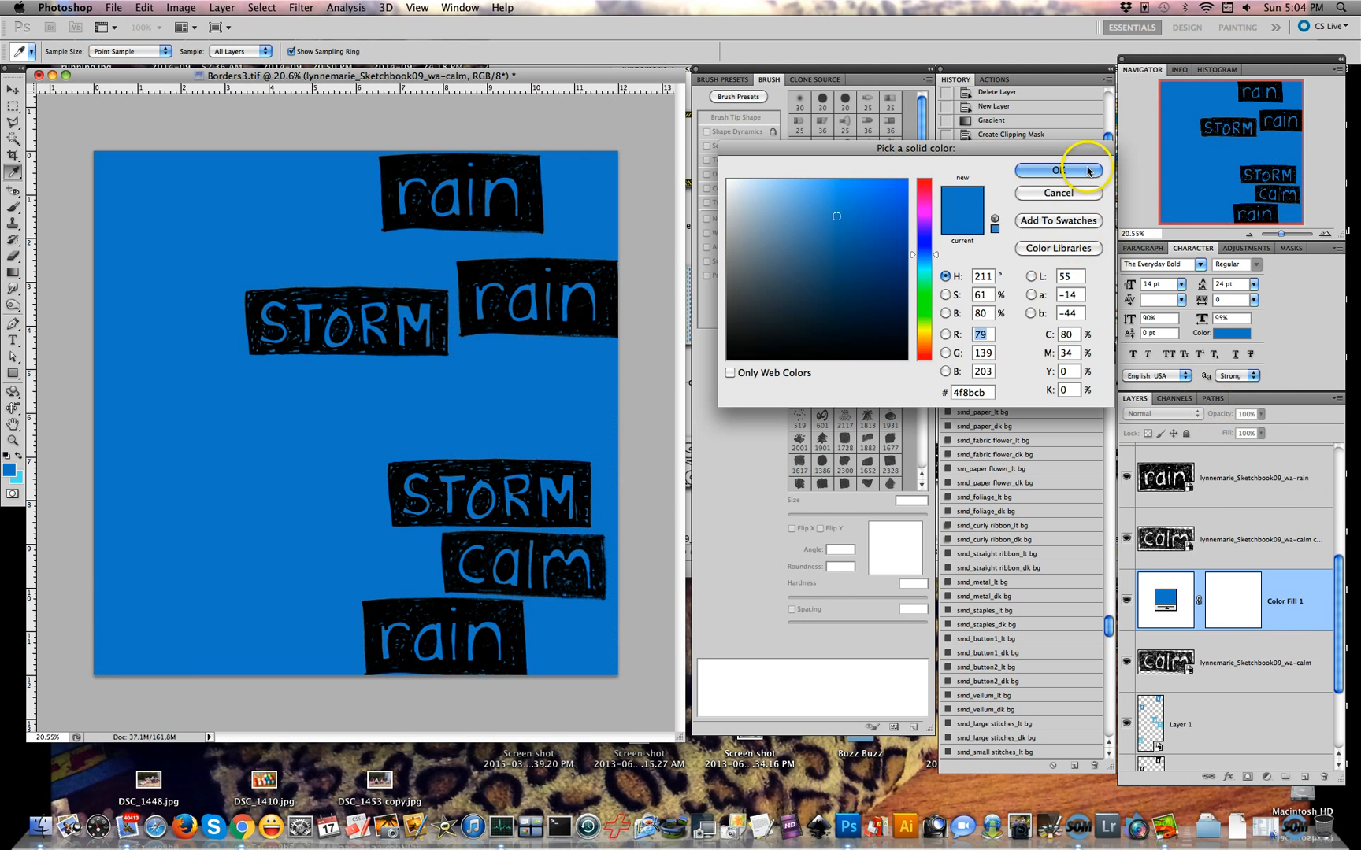
click(1059, 170)
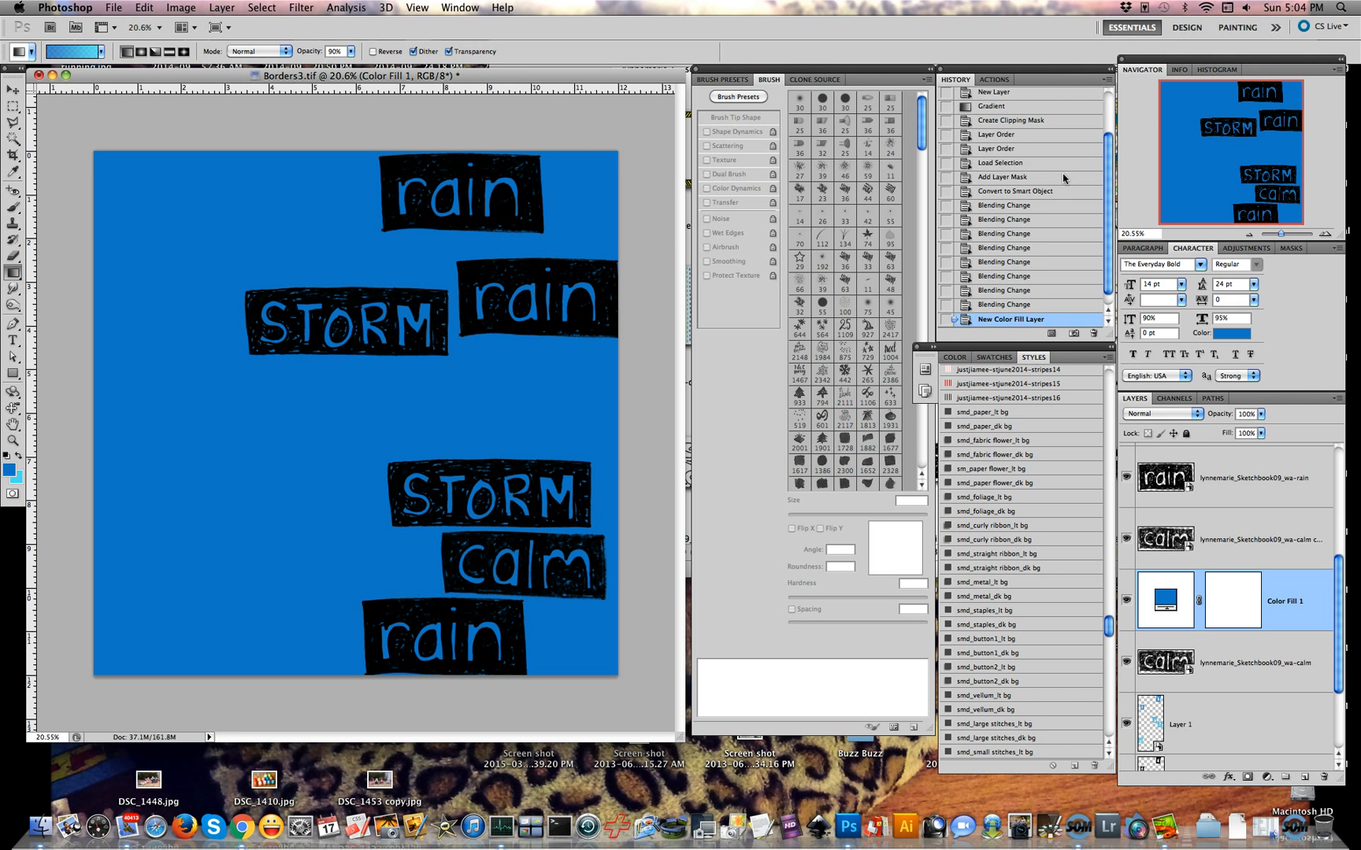
key(super+alt+g)
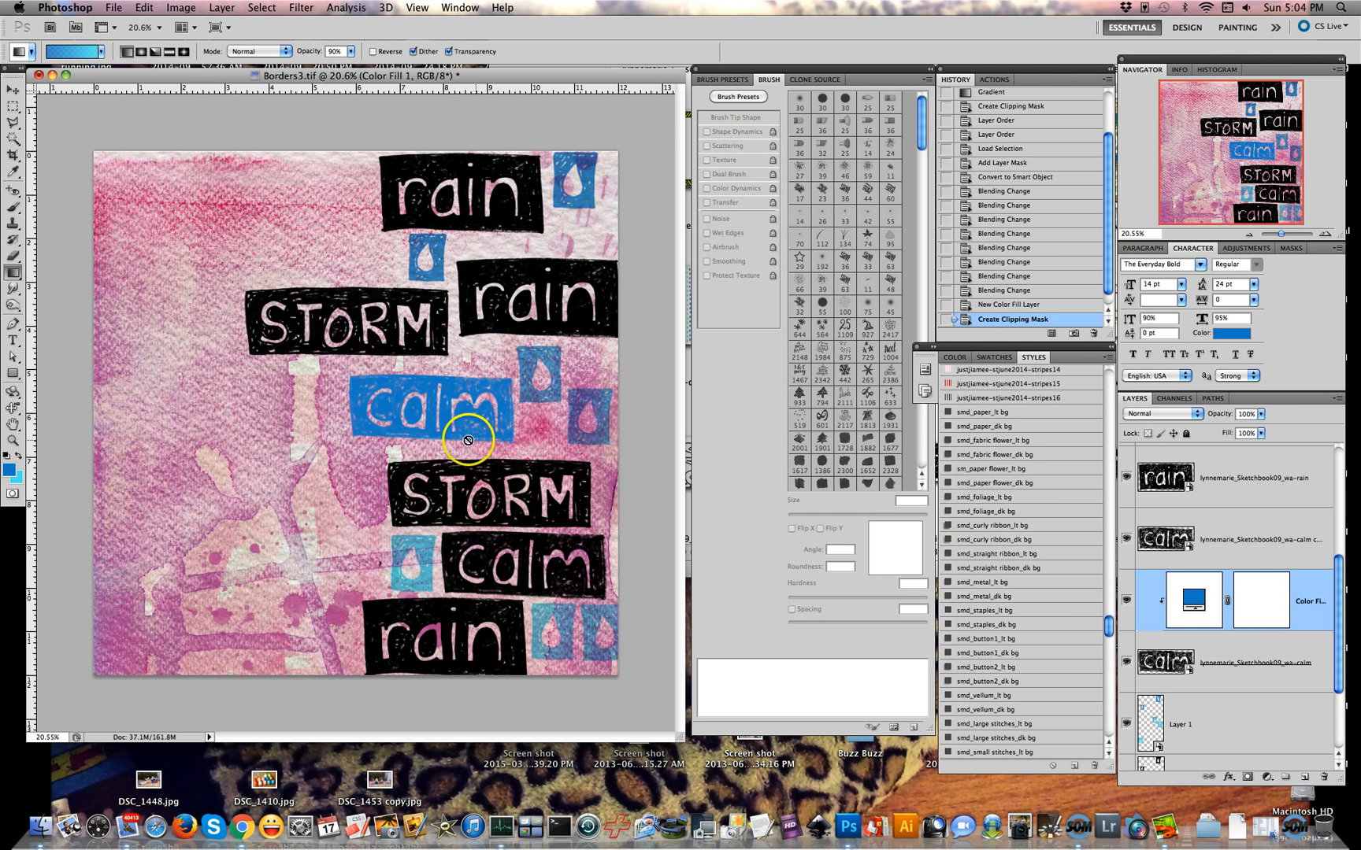
Merge the clipped blue fill with its calm word-art layer and set the merged layer's blend mode to Pin Light
shift+click(1252, 665)
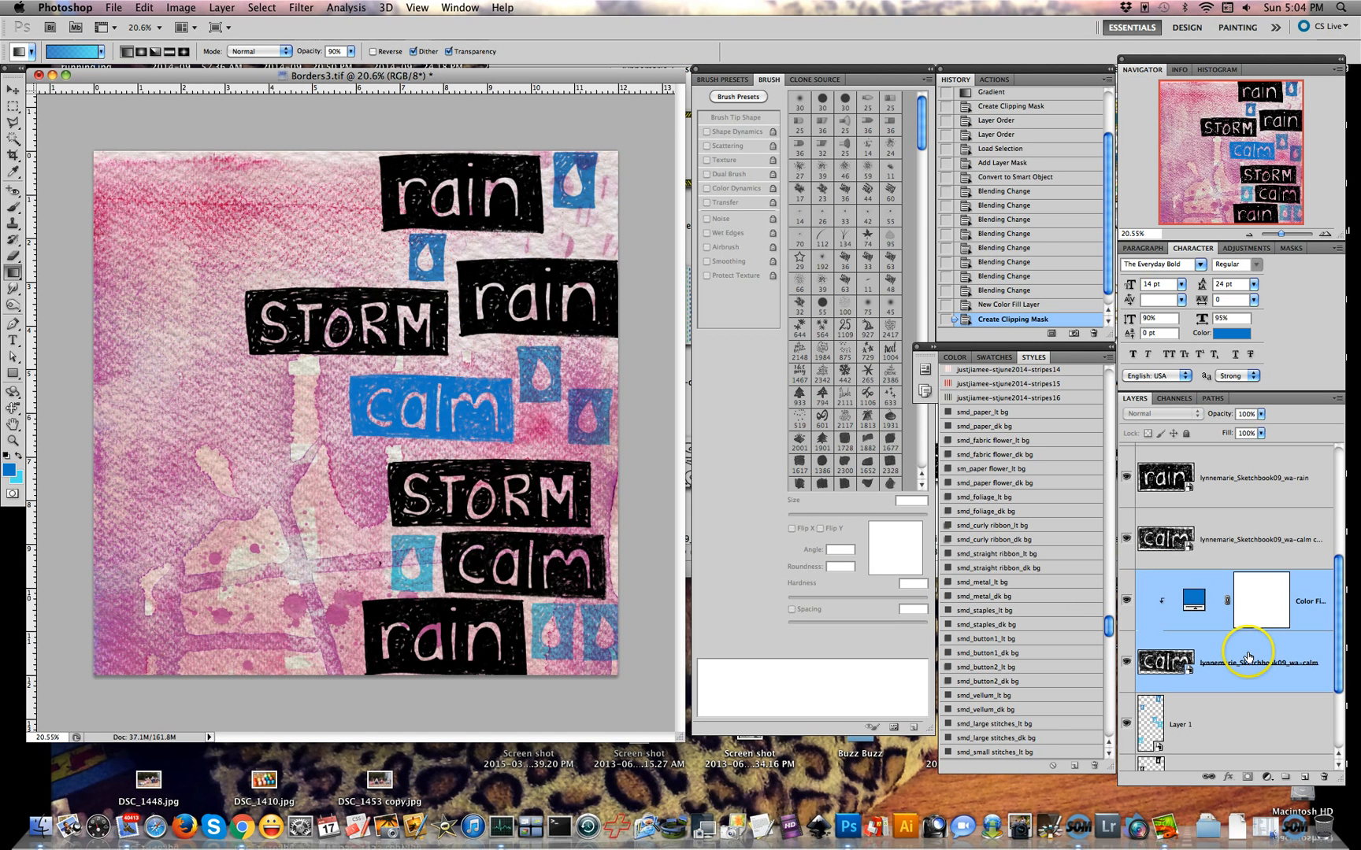
key(super+e)
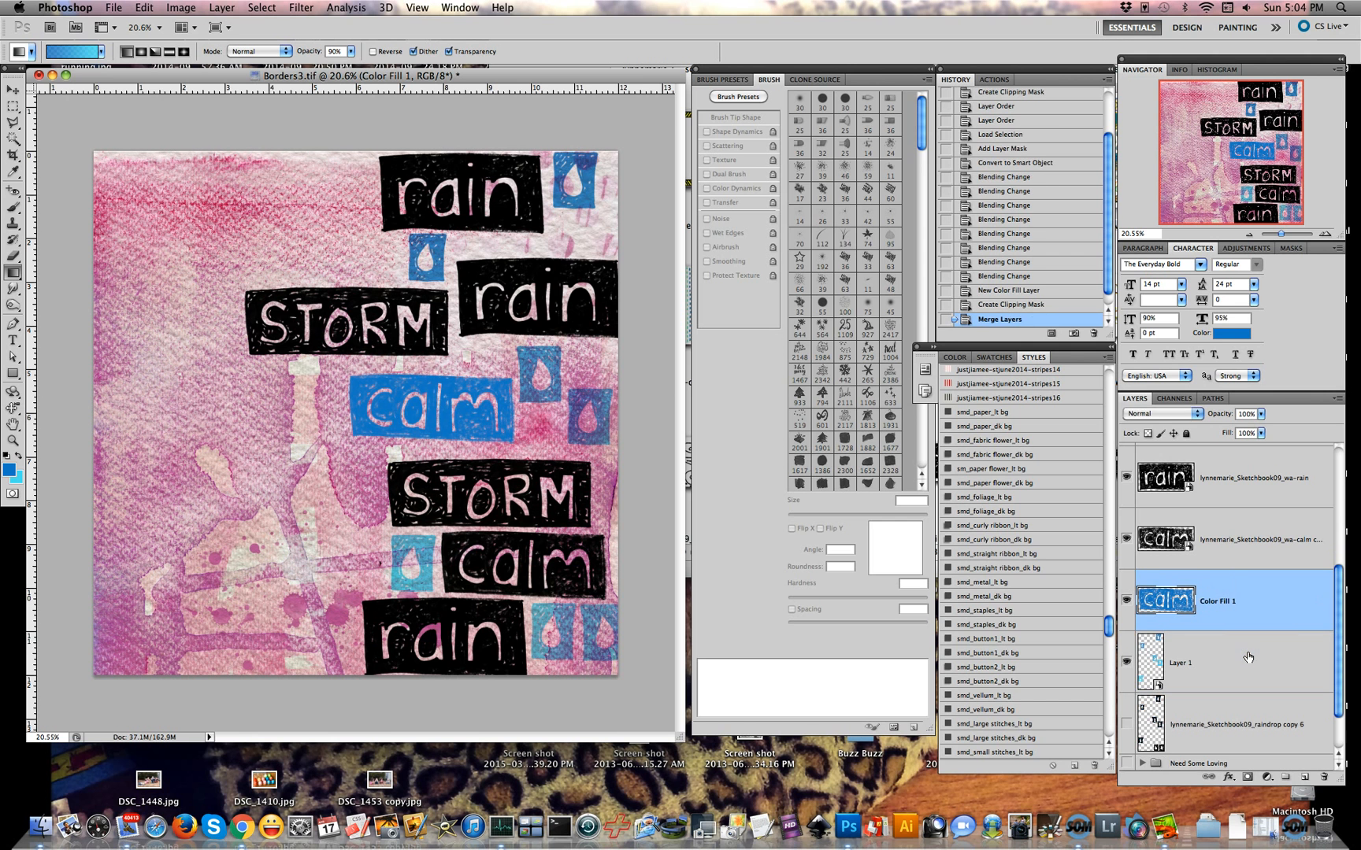
click(1171, 420)
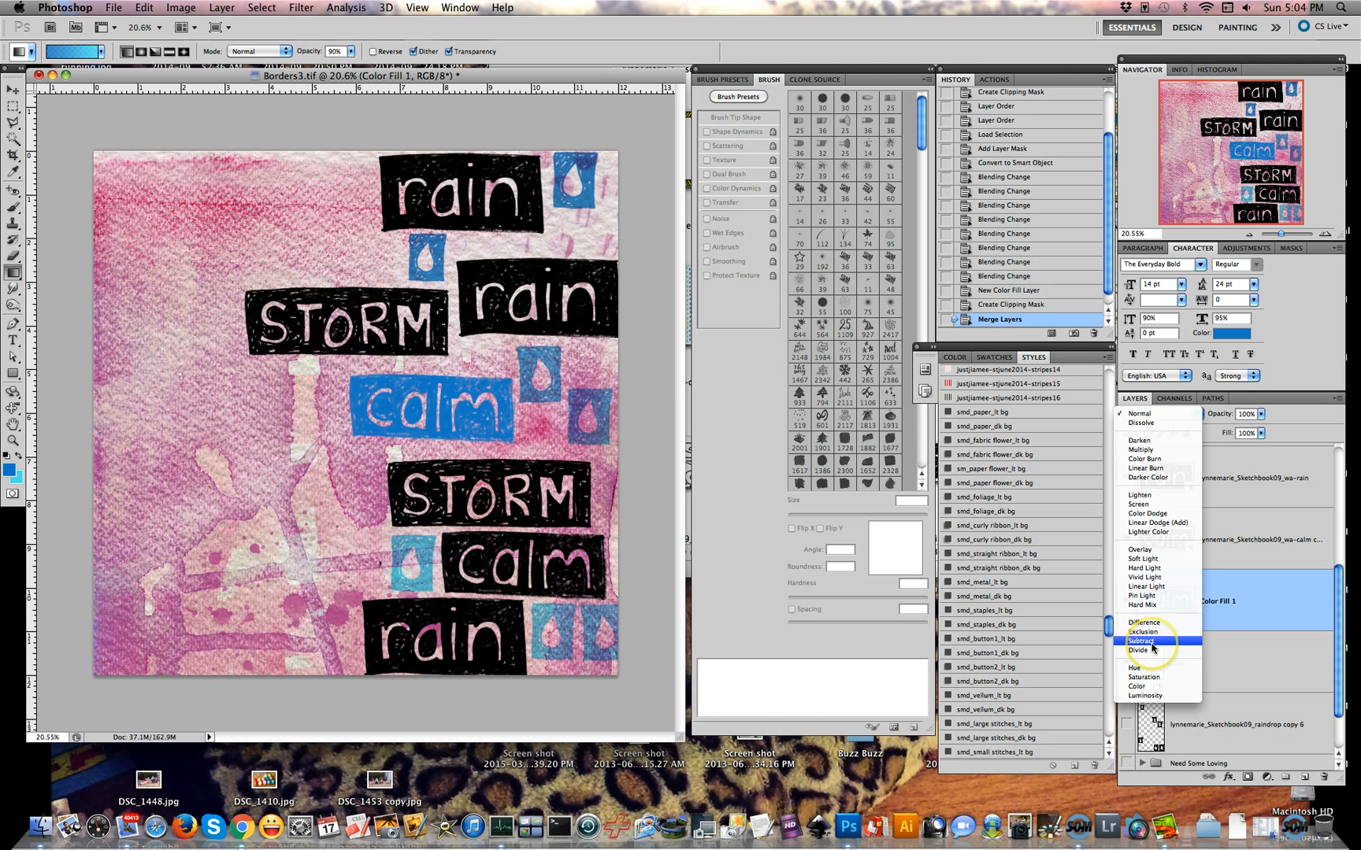
click(1152, 600)
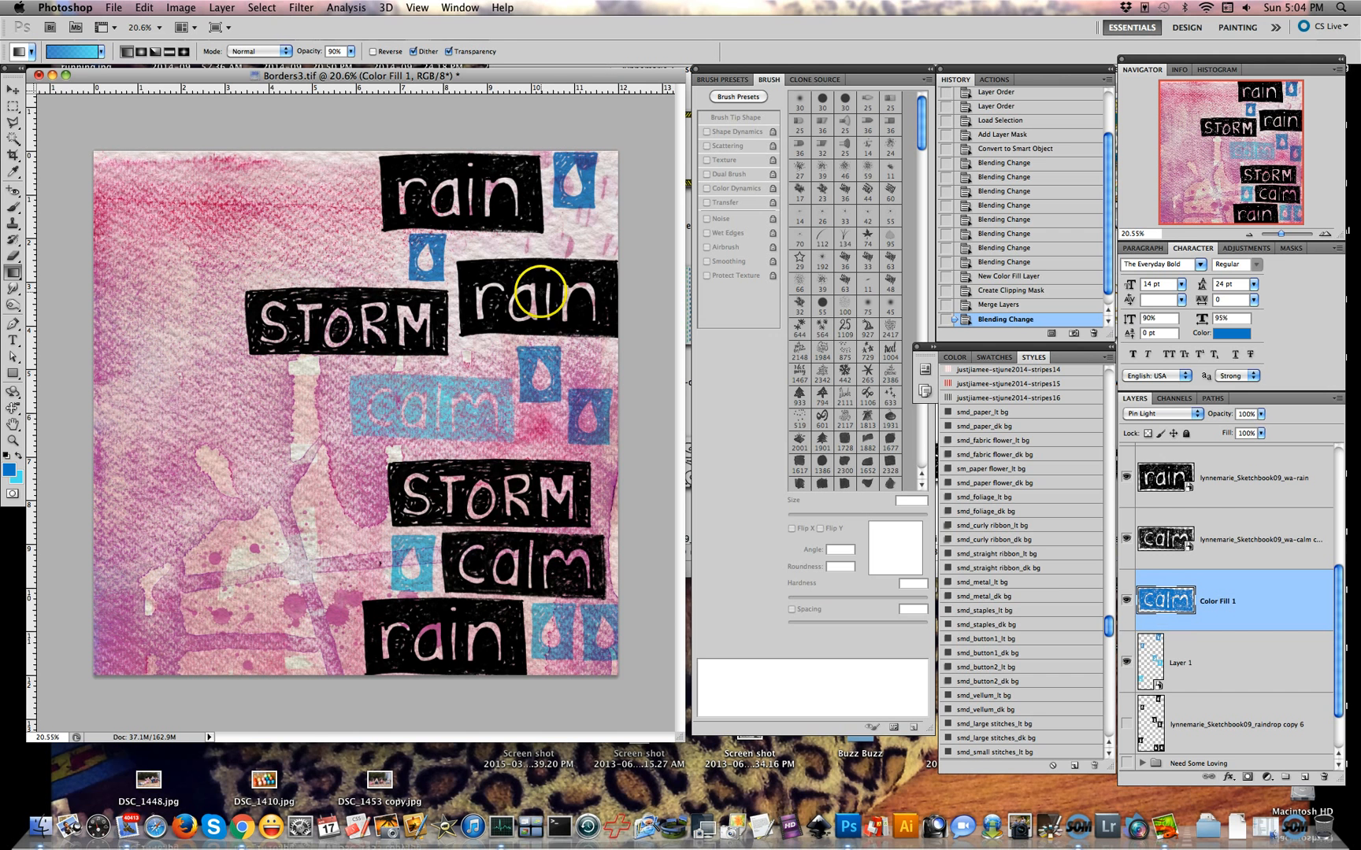
Apply the light aqua April BYOC - Watercolor style to the rain word art beside the upper STORM word
click(13, 89)
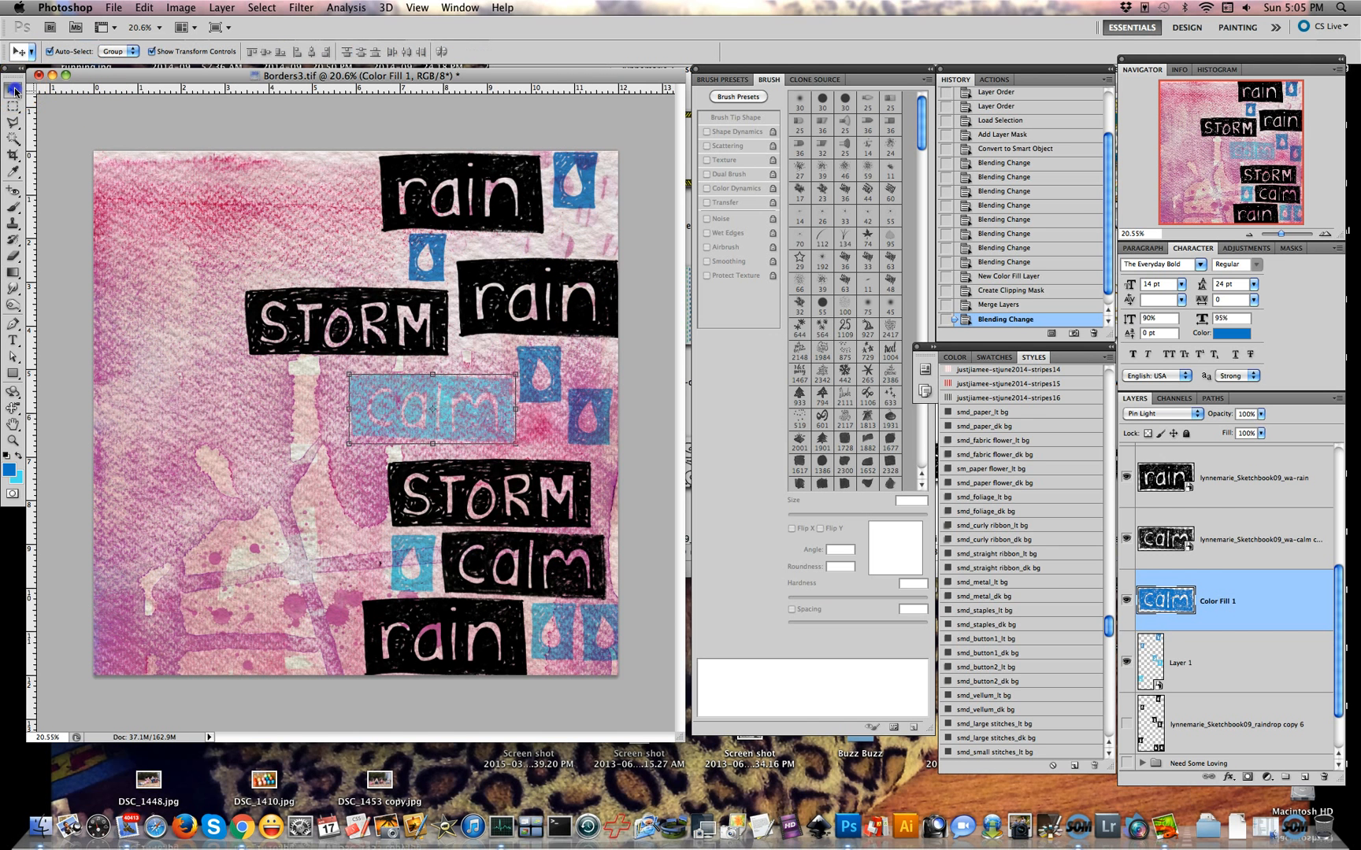
alt+click(600, 285)
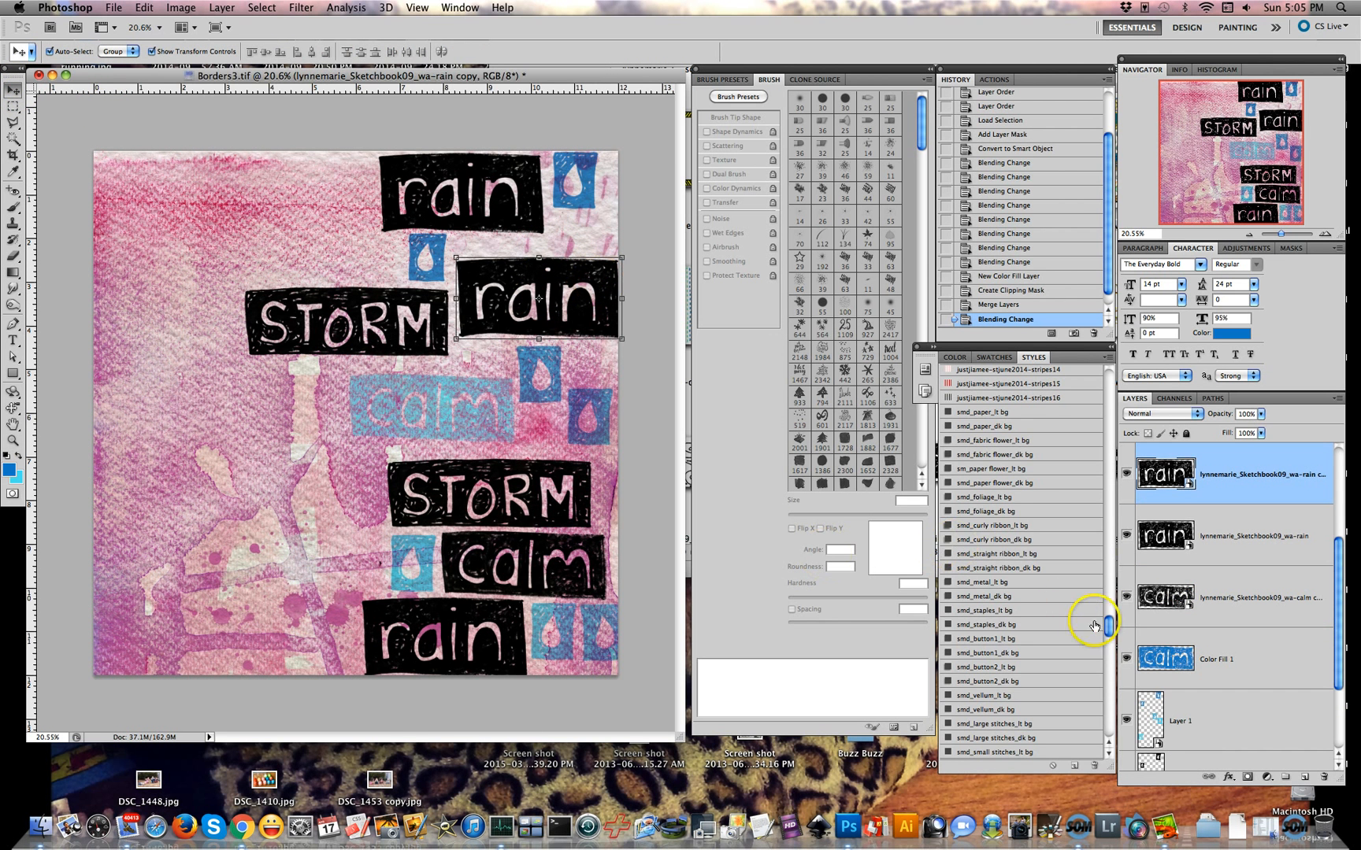
drag(1107, 626, 1118, 783)
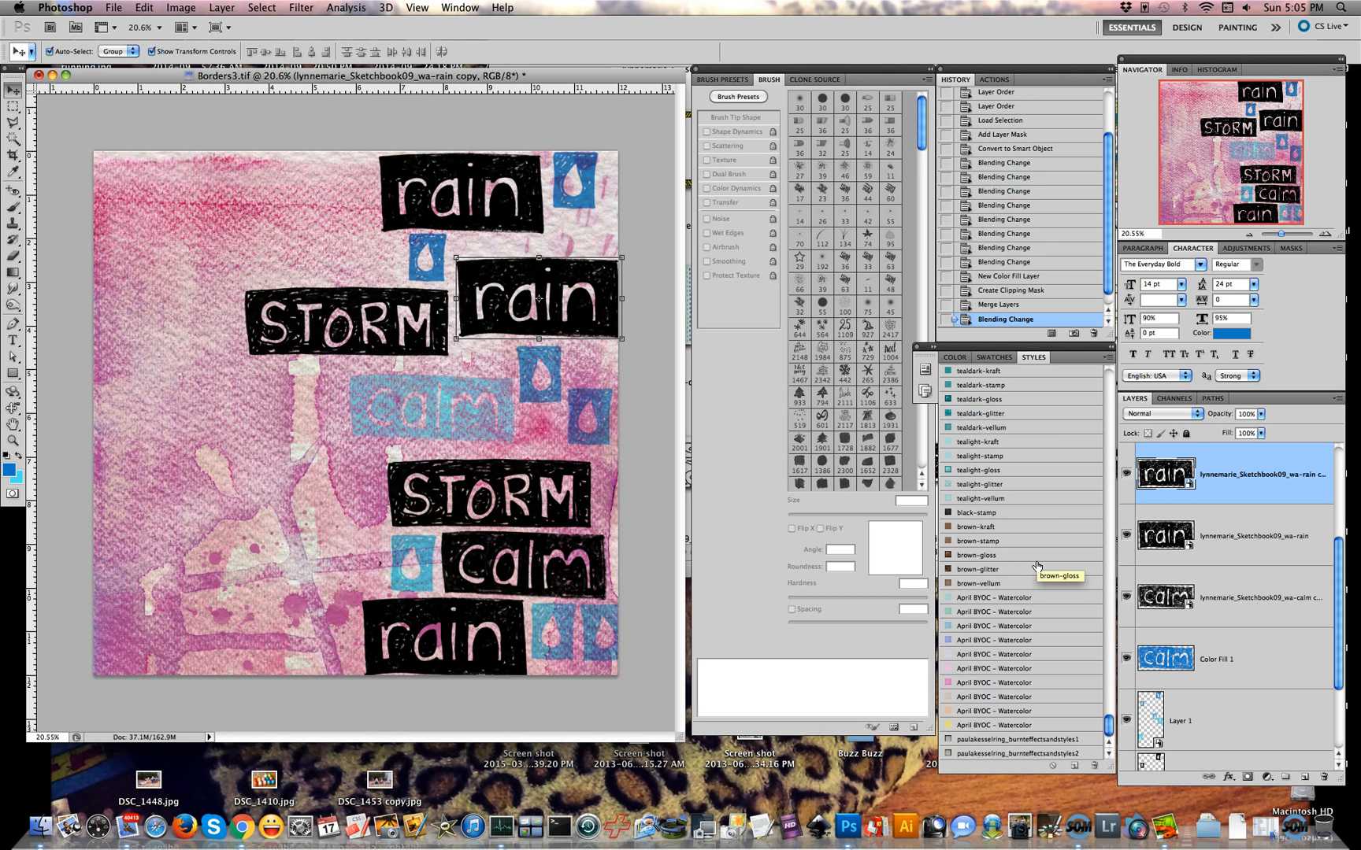
click(984, 604)
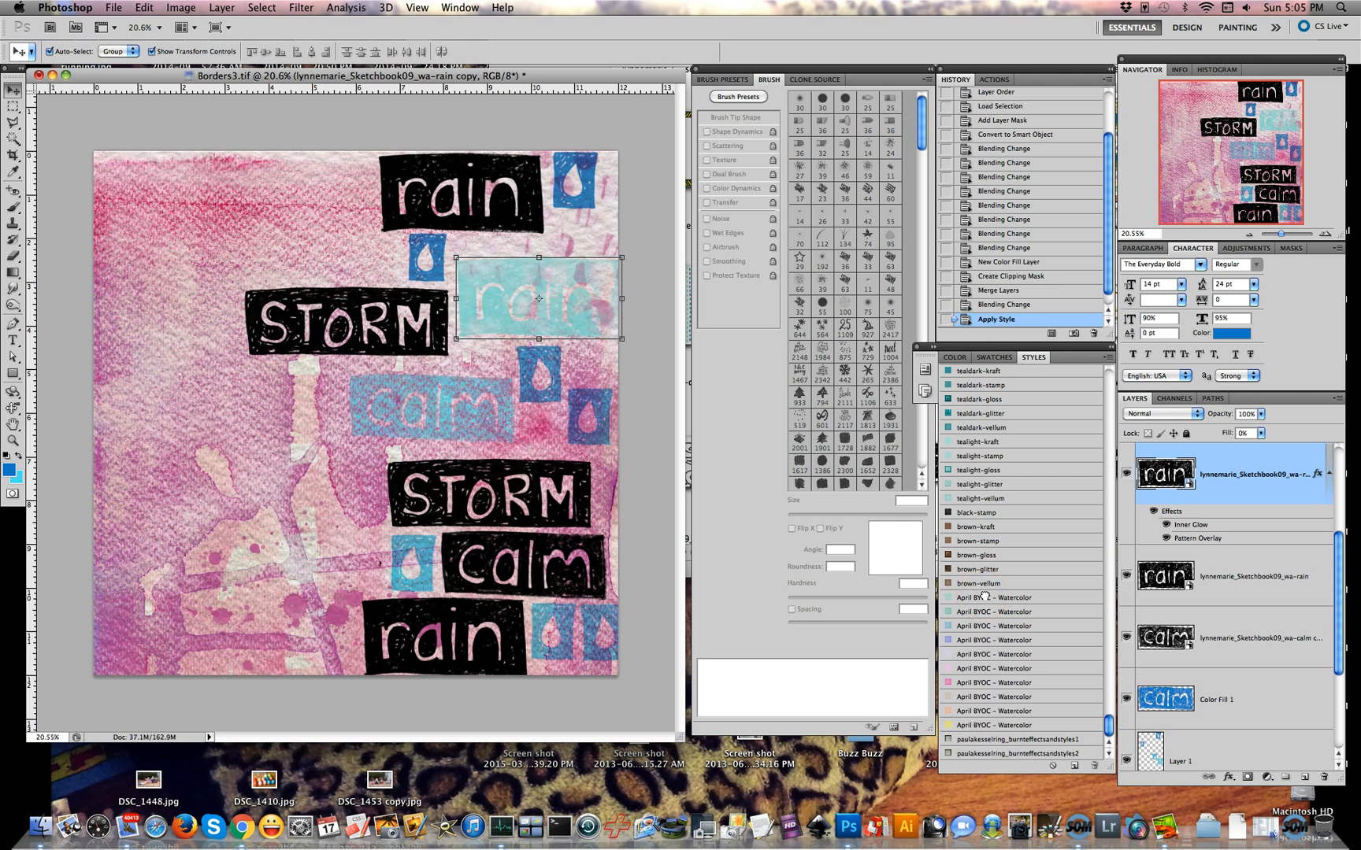
Try the green, blue, lavender, pink and yellow April BYOC - Watercolor styles on the same rain layer and return to light aqua
click(976, 611)
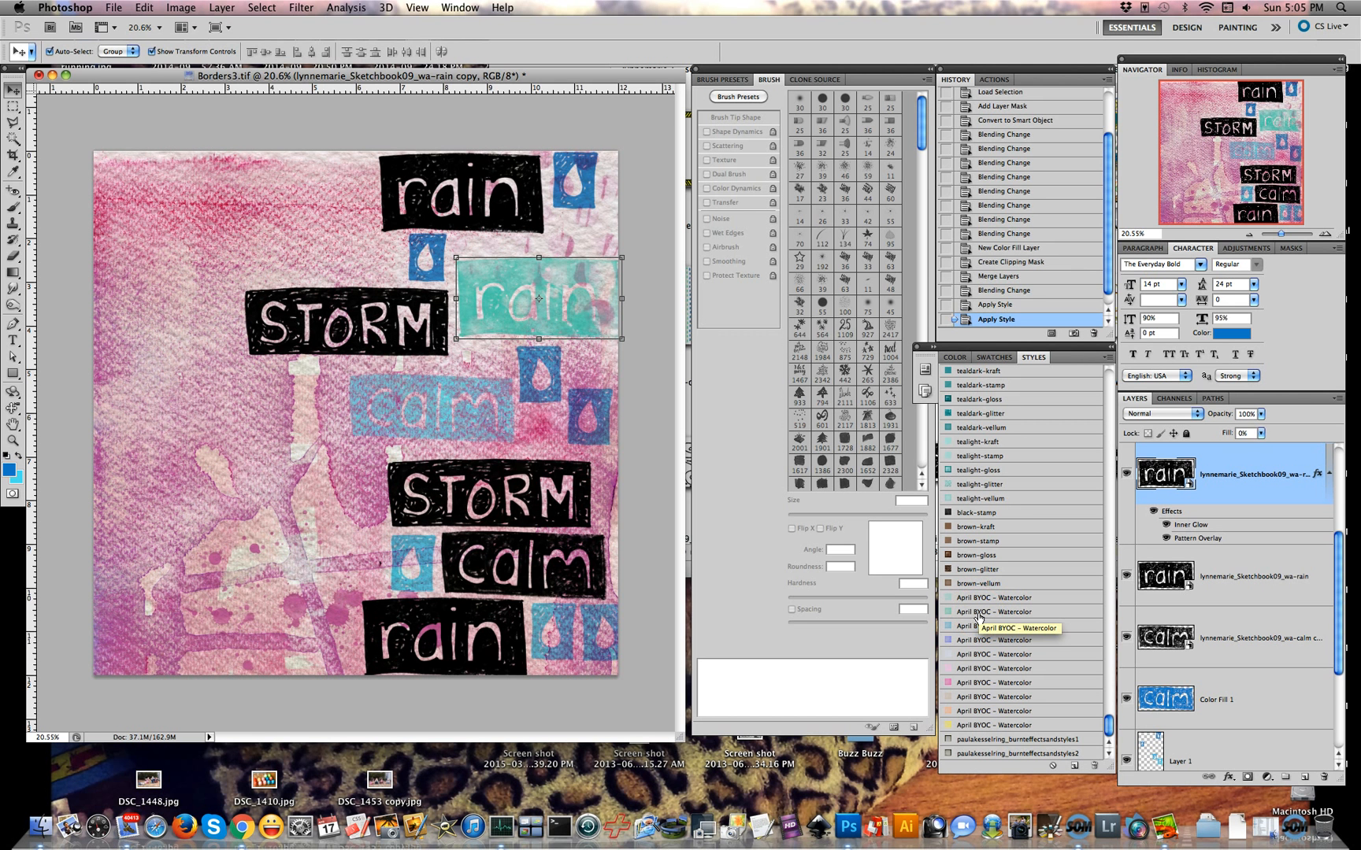
click(974, 624)
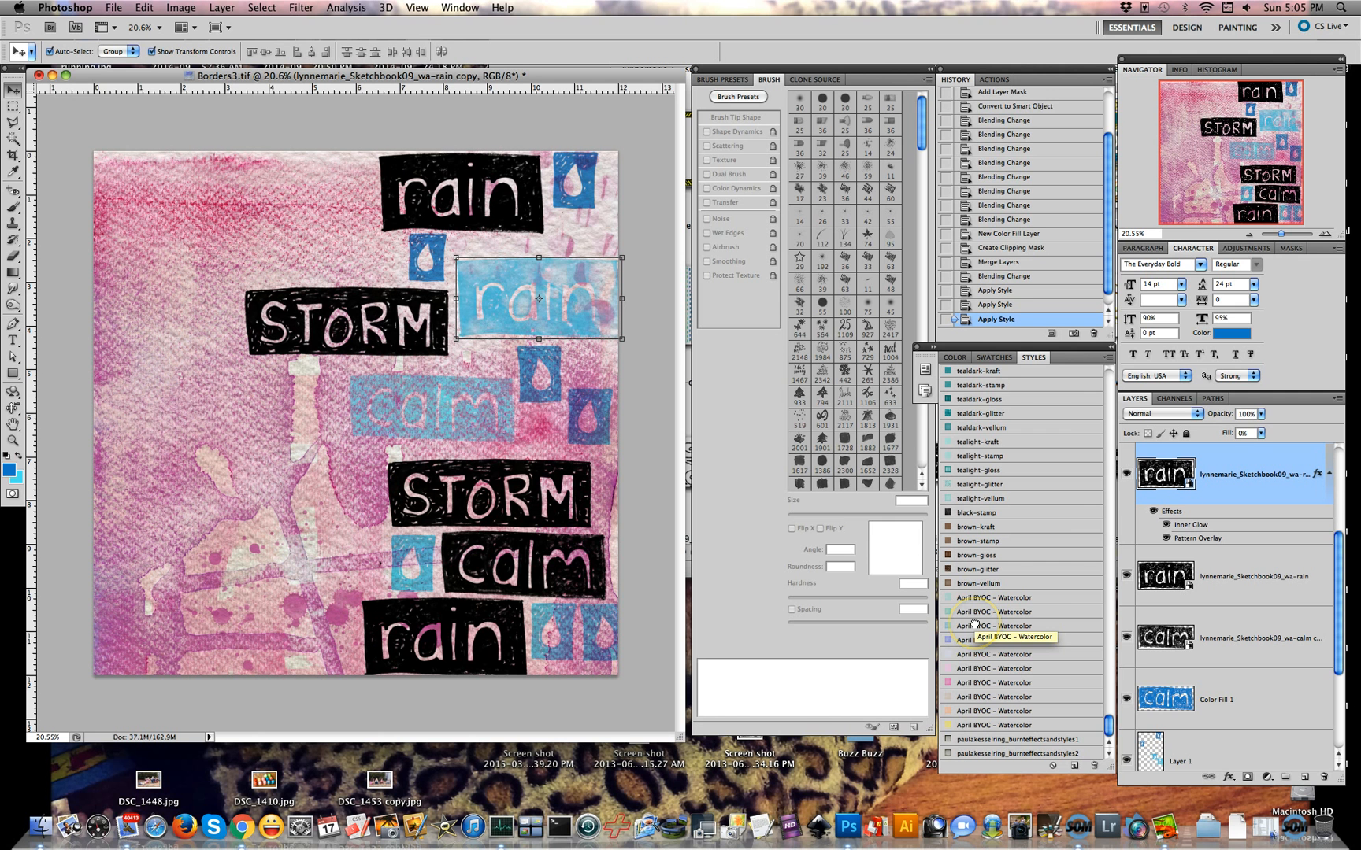
click(981, 652)
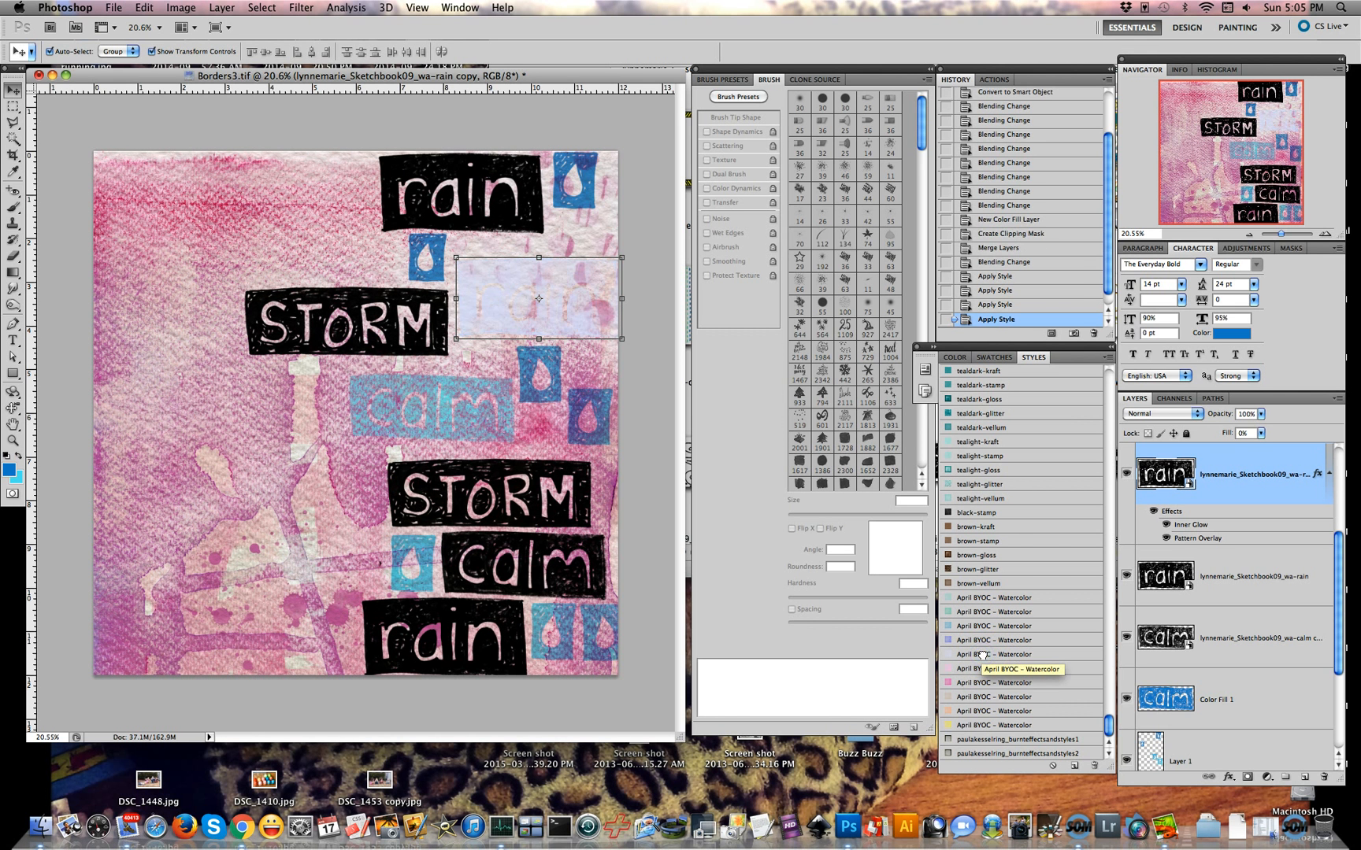
click(975, 667)
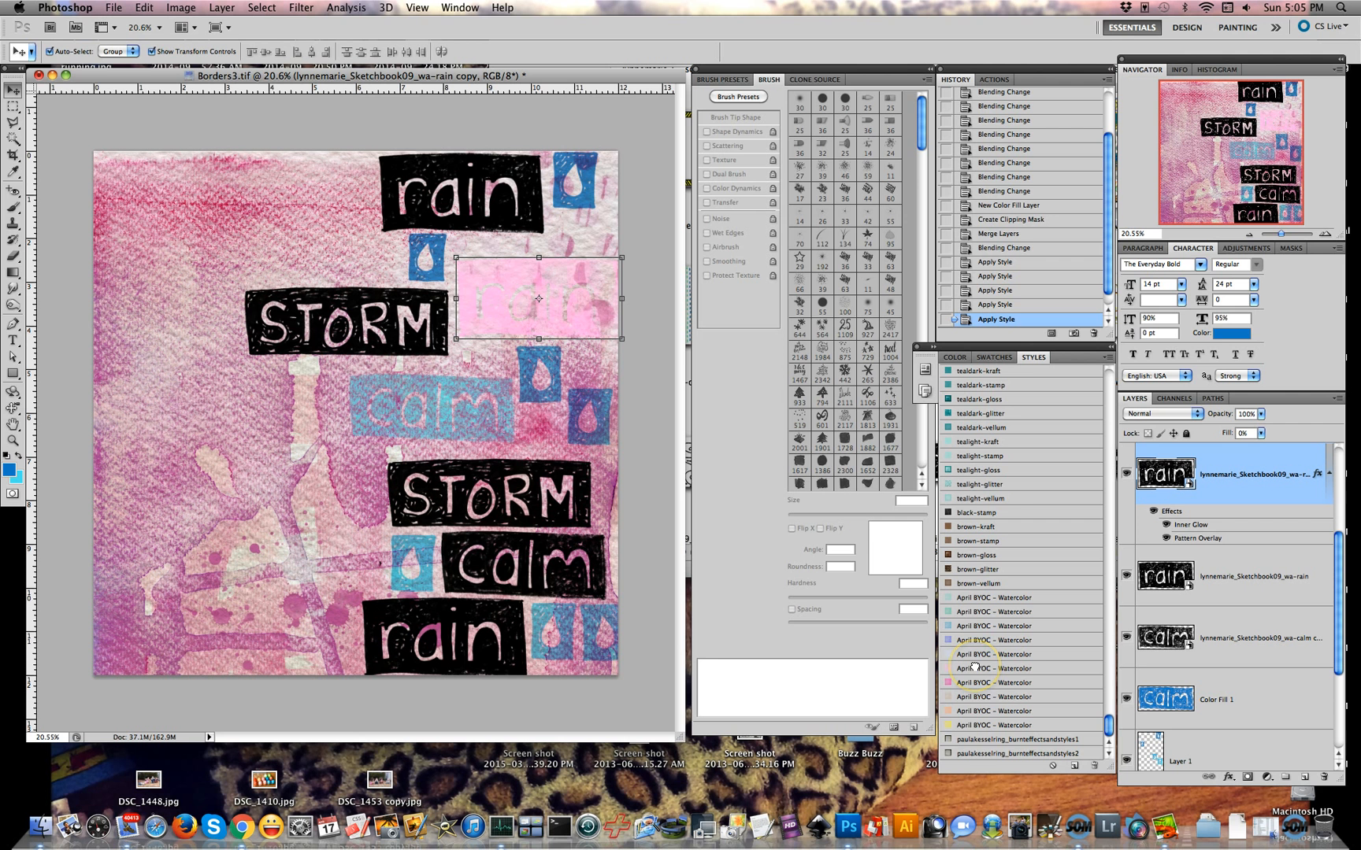
click(979, 725)
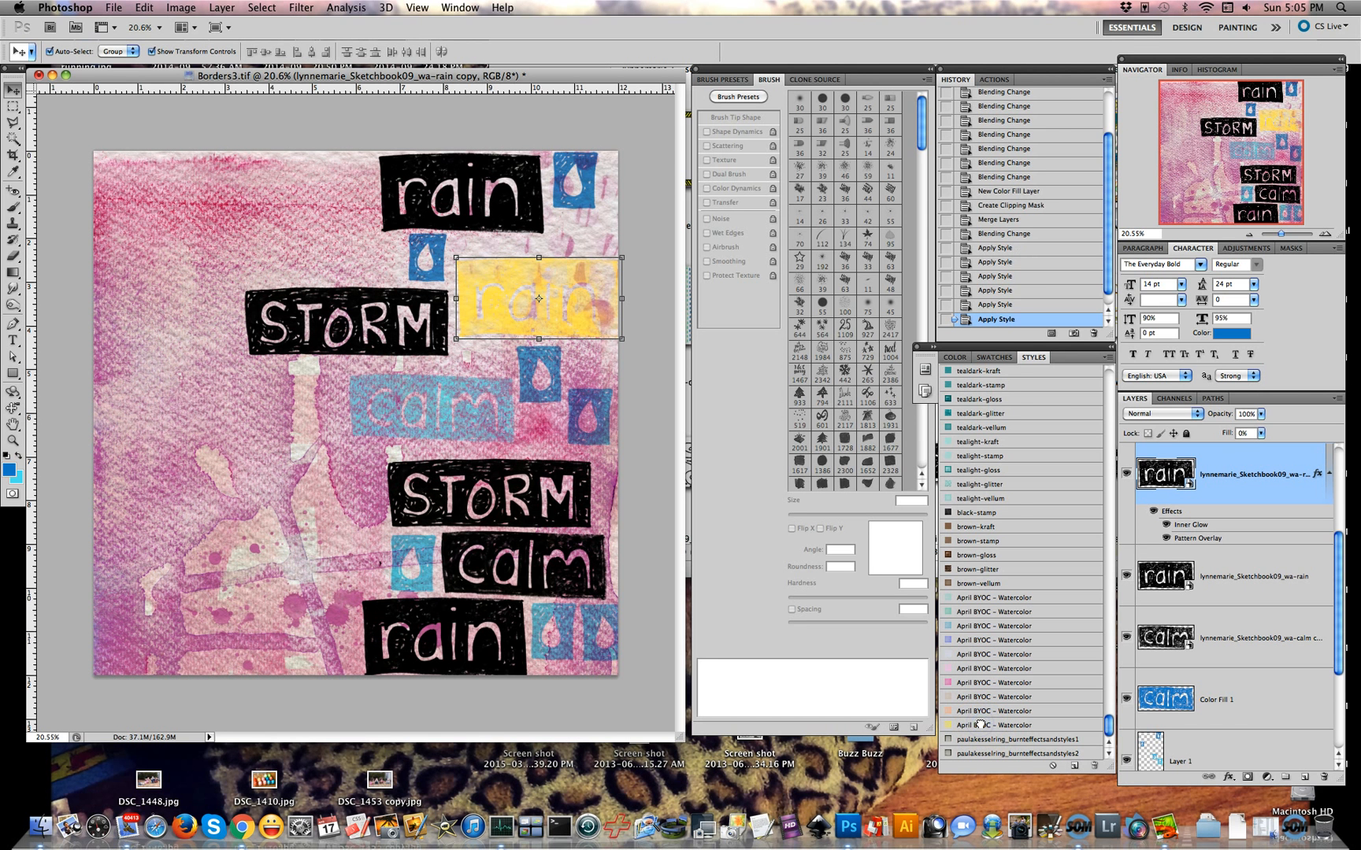
click(978, 596)
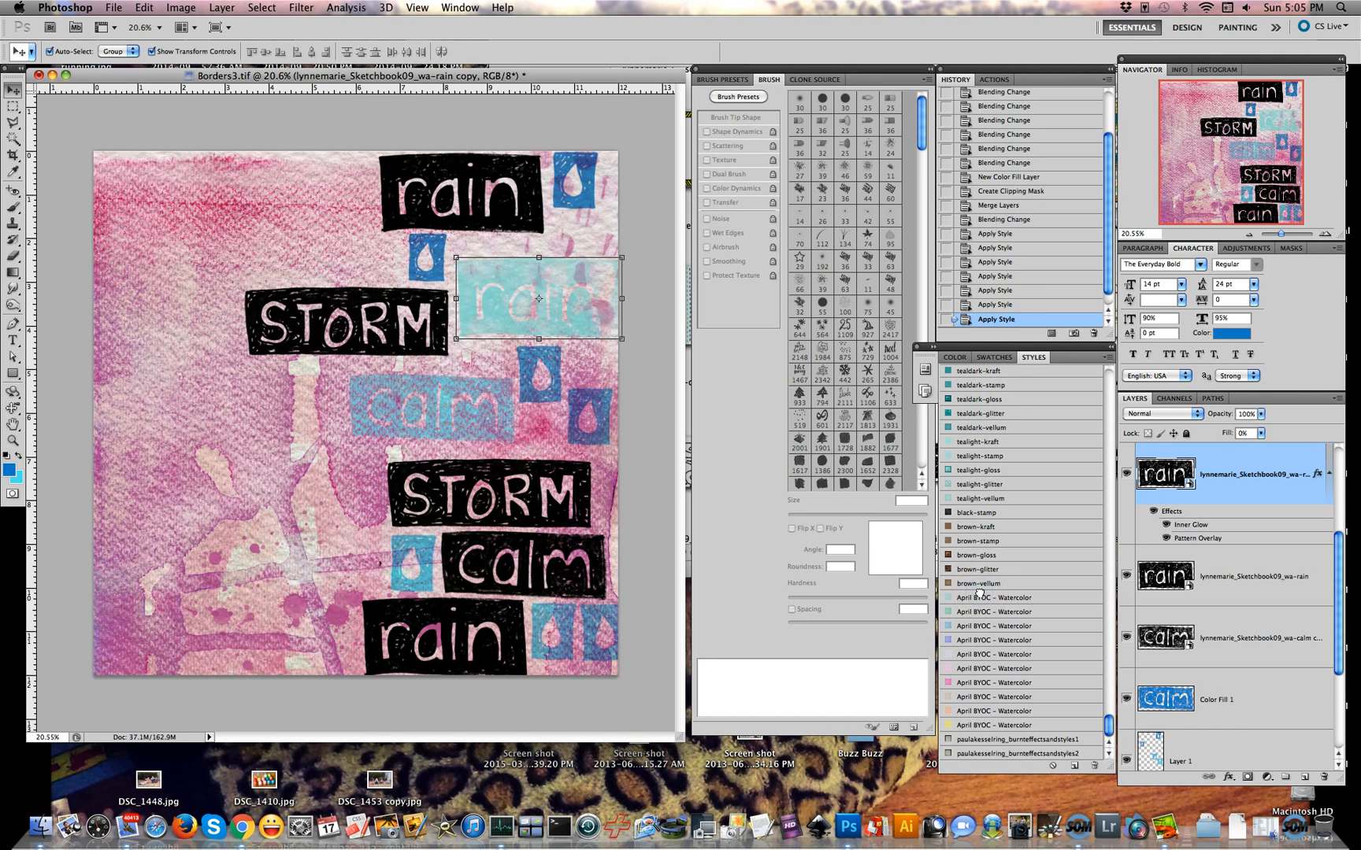
Apply the tealdark-glitter style to the lowest rain word art on the page
click(311, 441)
click(441, 613)
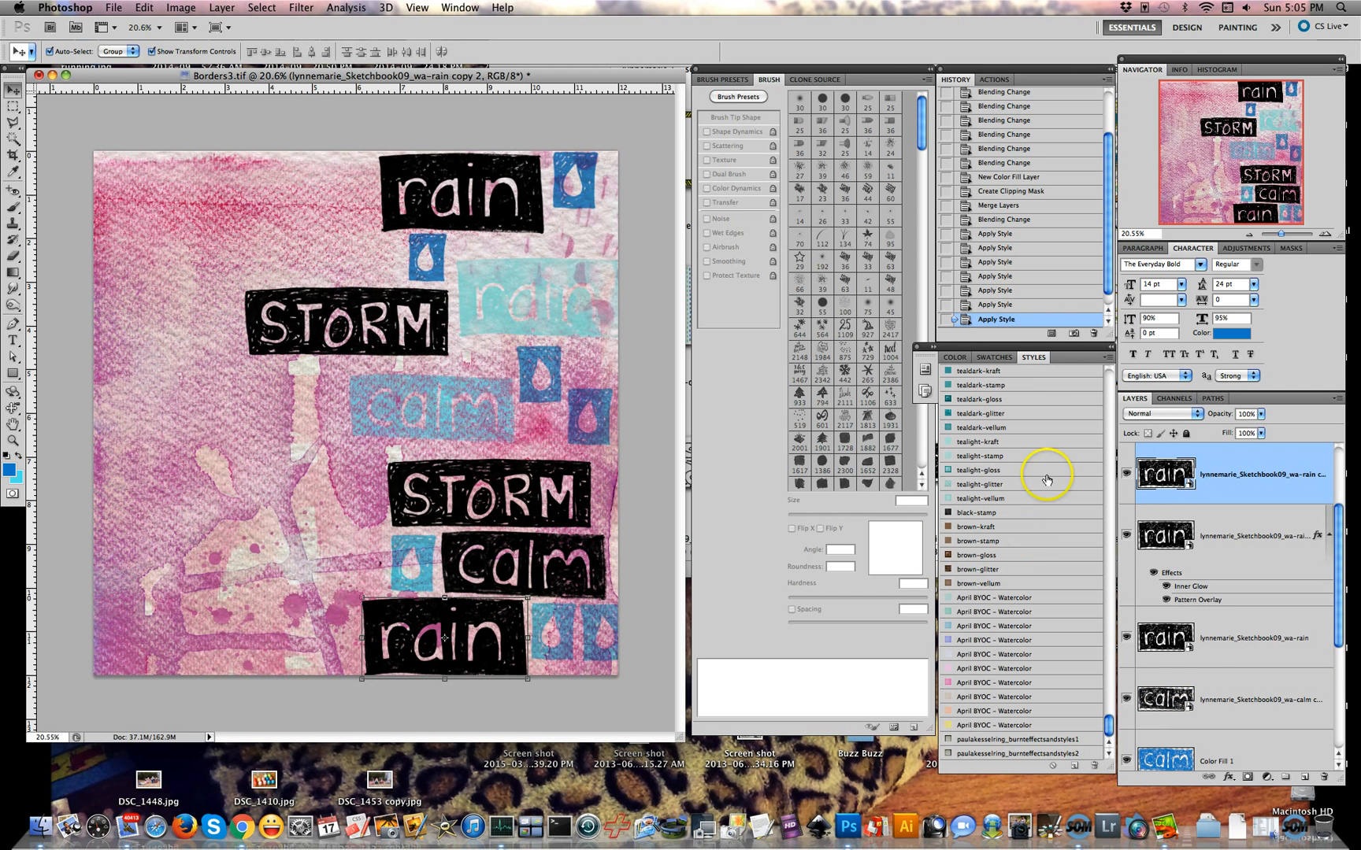
click(993, 414)
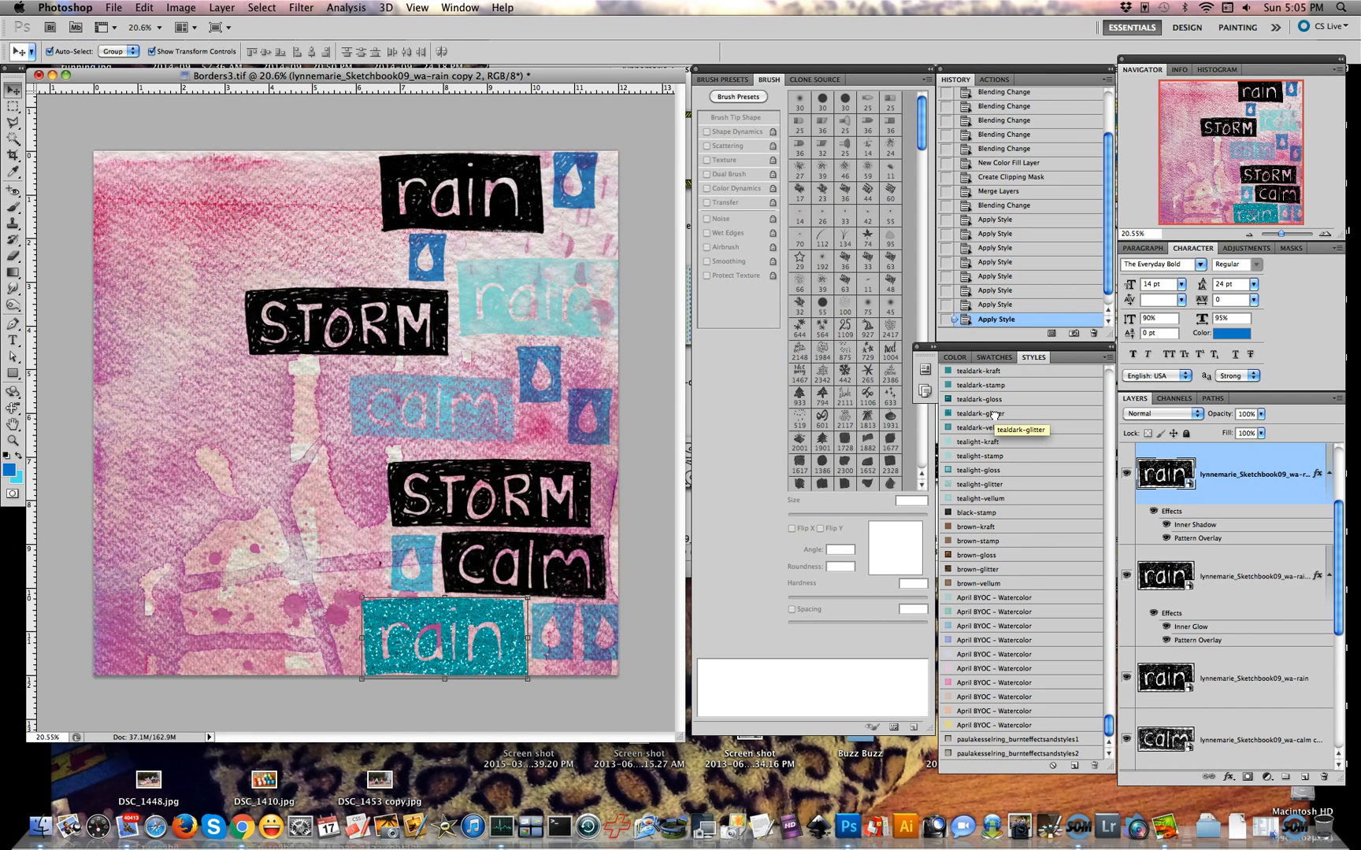
Try lightbrown-kraft and lightbrown-stamp on the topmost rain word art, and apply the tealdark-stamp style to it
click(1218, 672)
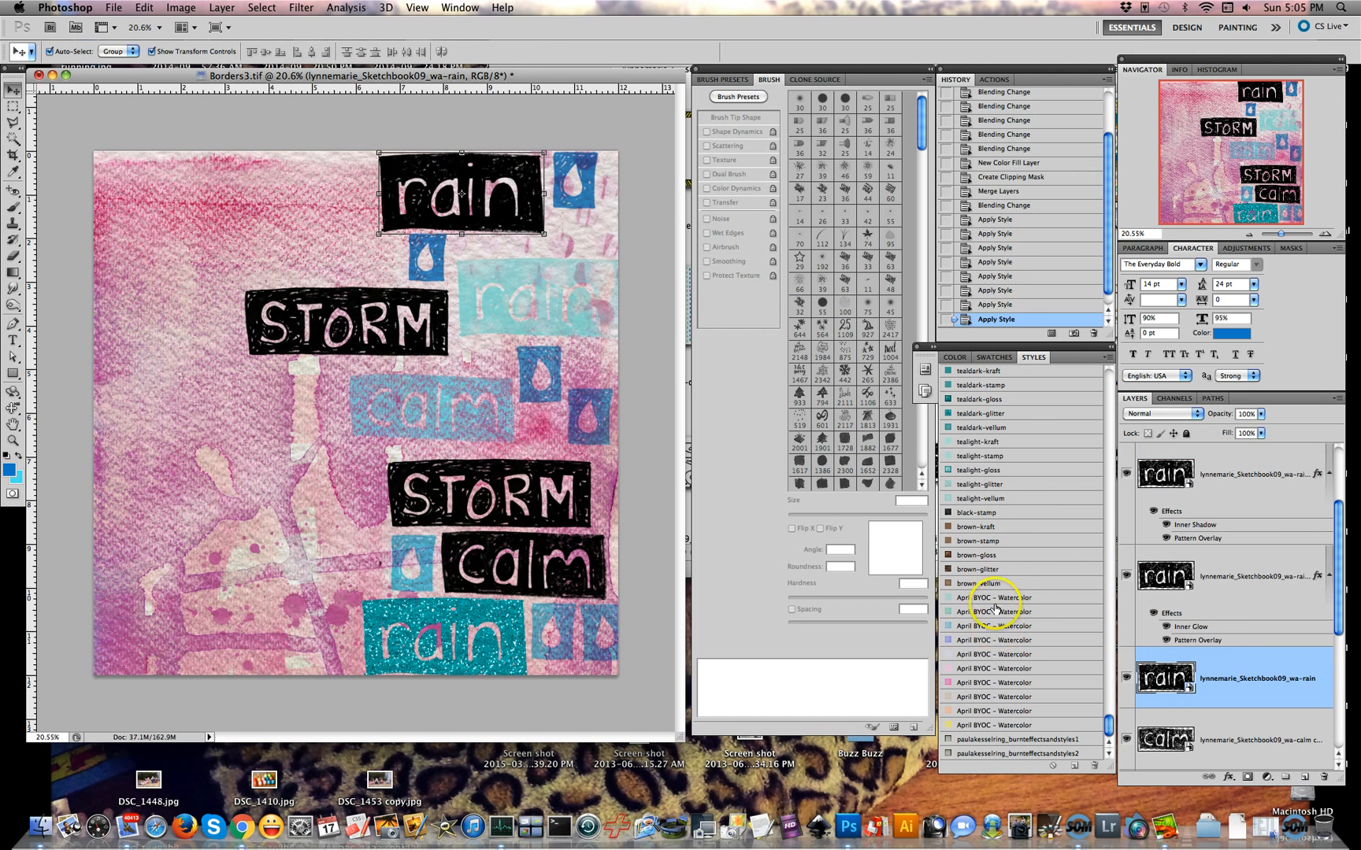
scroll(997, 499, up, 5)
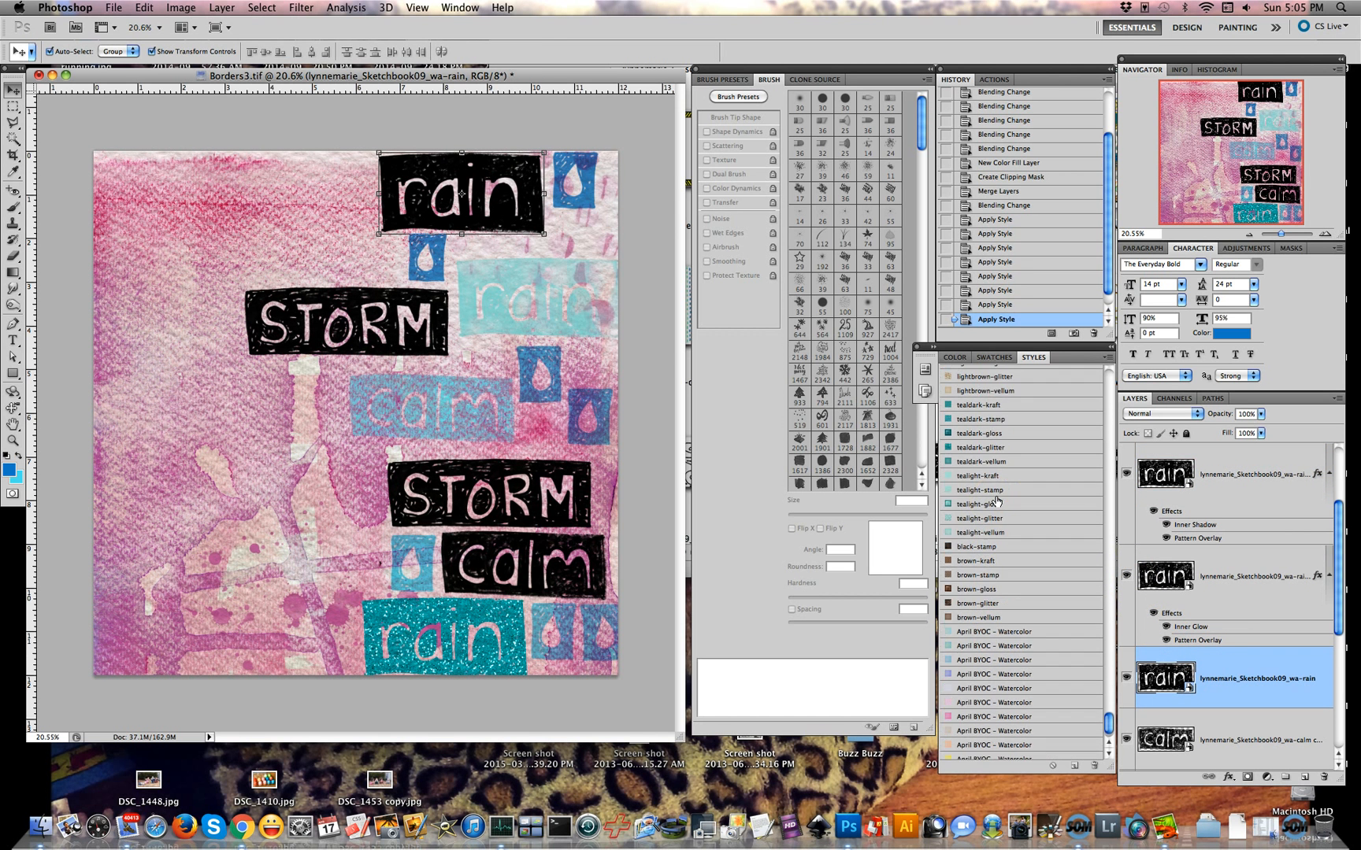
scroll(996, 500, up, 4)
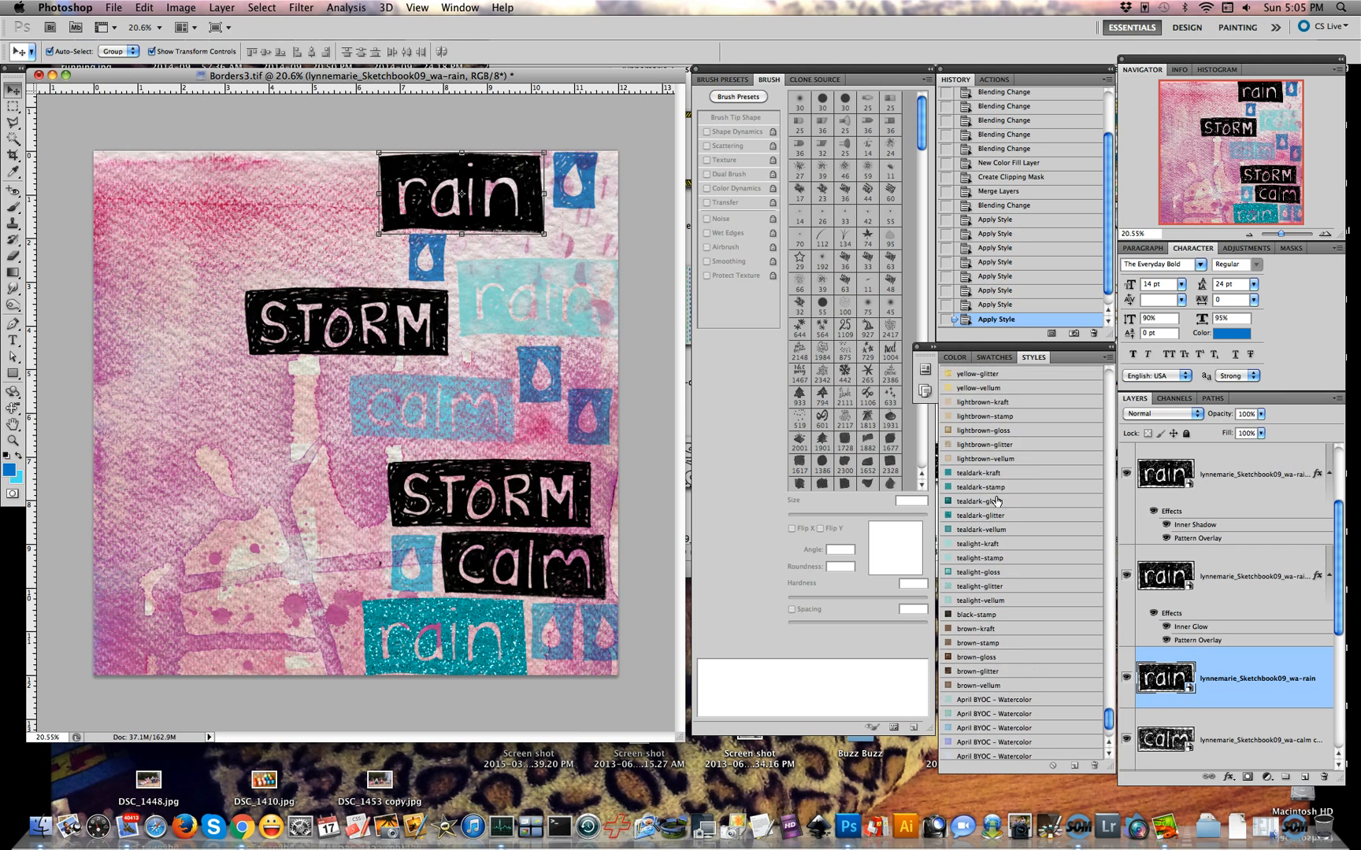
click(999, 448)
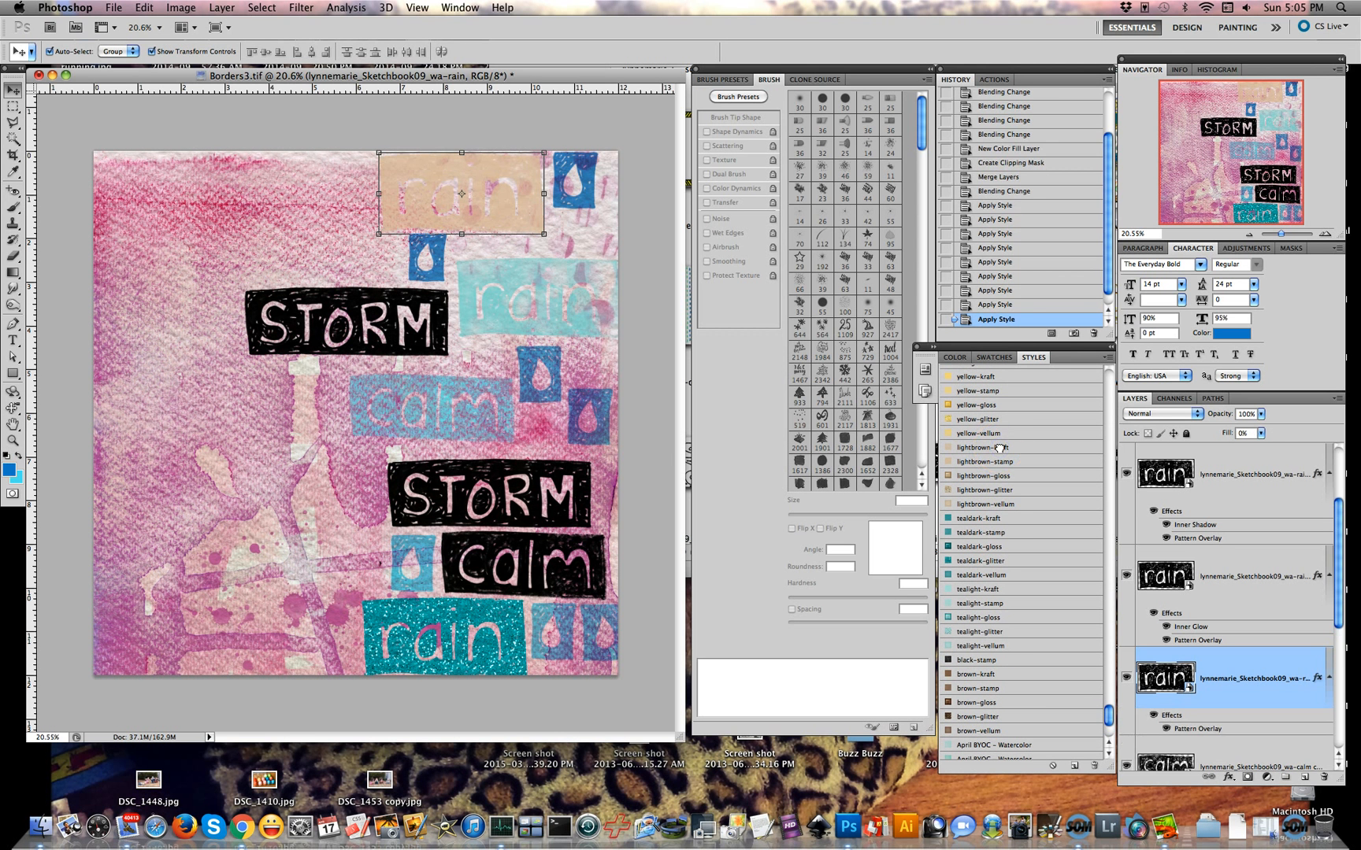
click(996, 462)
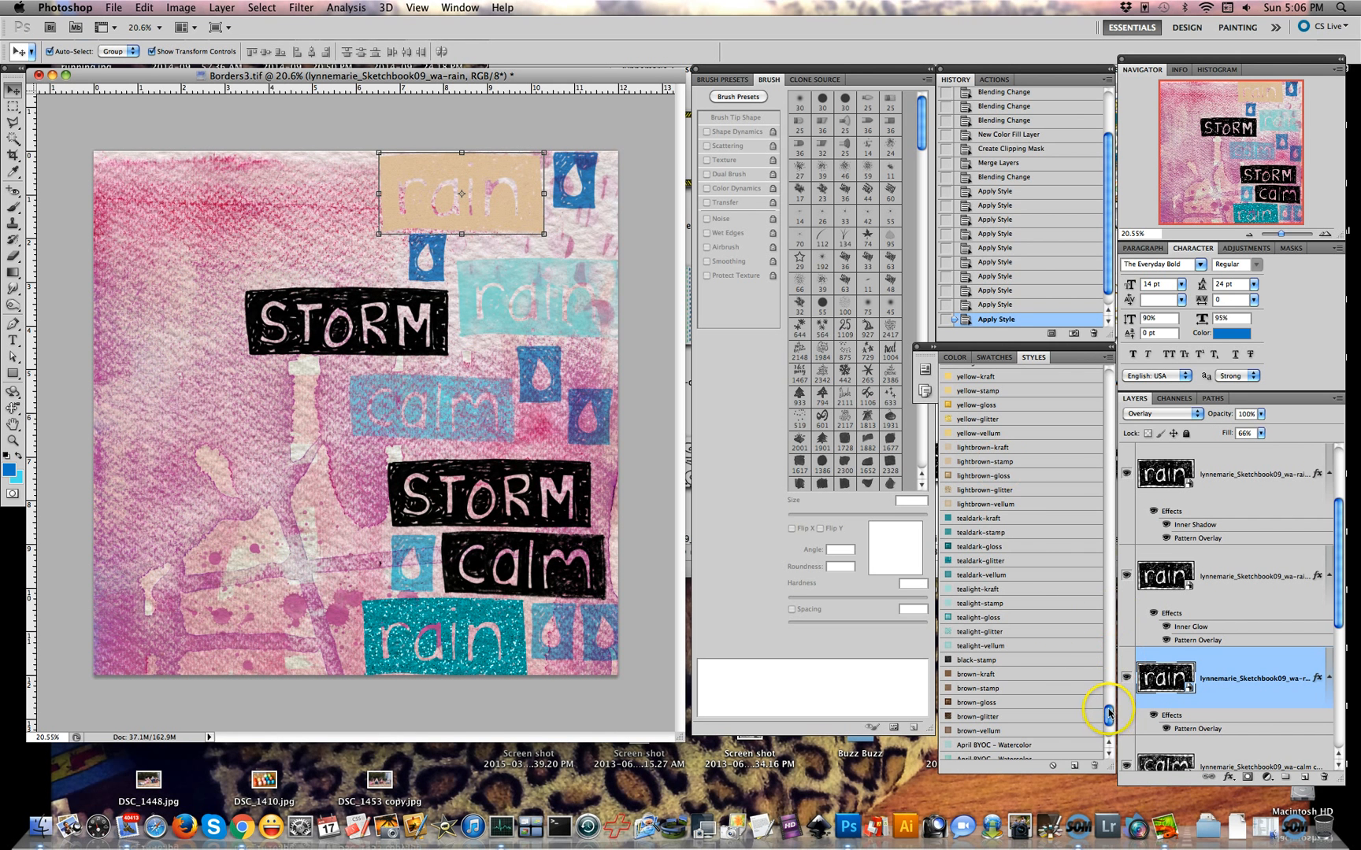
click(1003, 534)
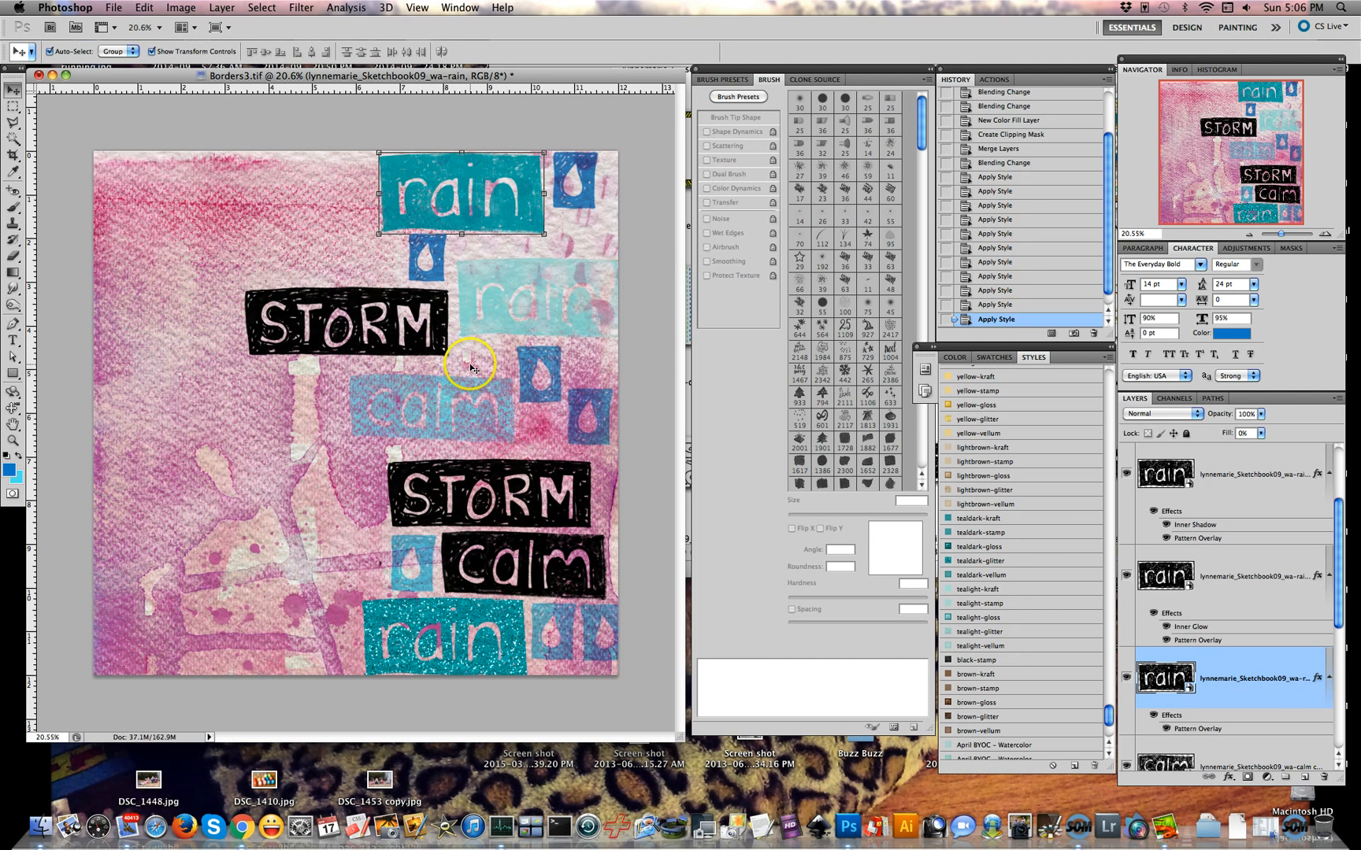
Apply the black-stamp style to the upper STORM word art
click(441, 341)
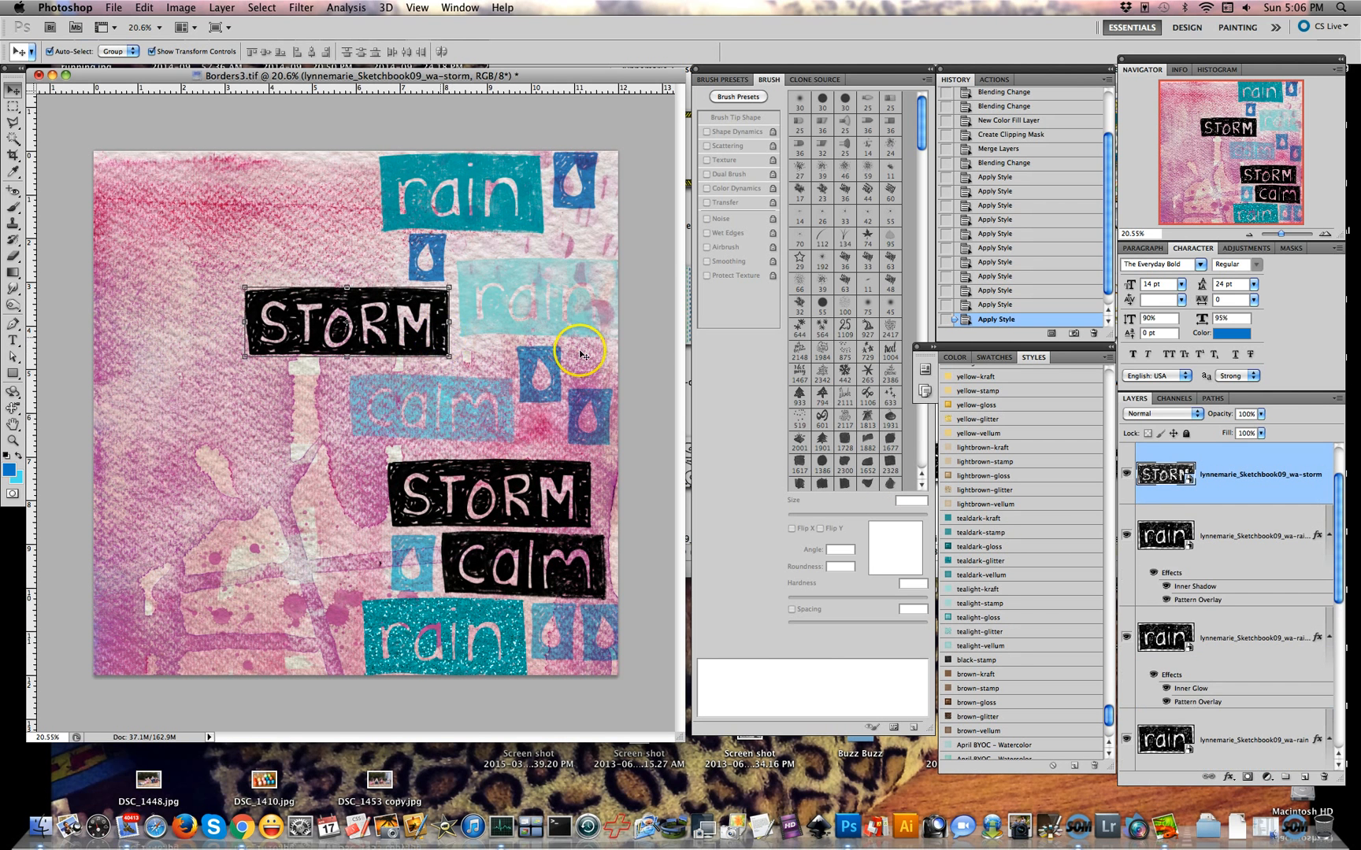
scroll(1055, 555, up, 3)
scroll(1054, 555, up, 3)
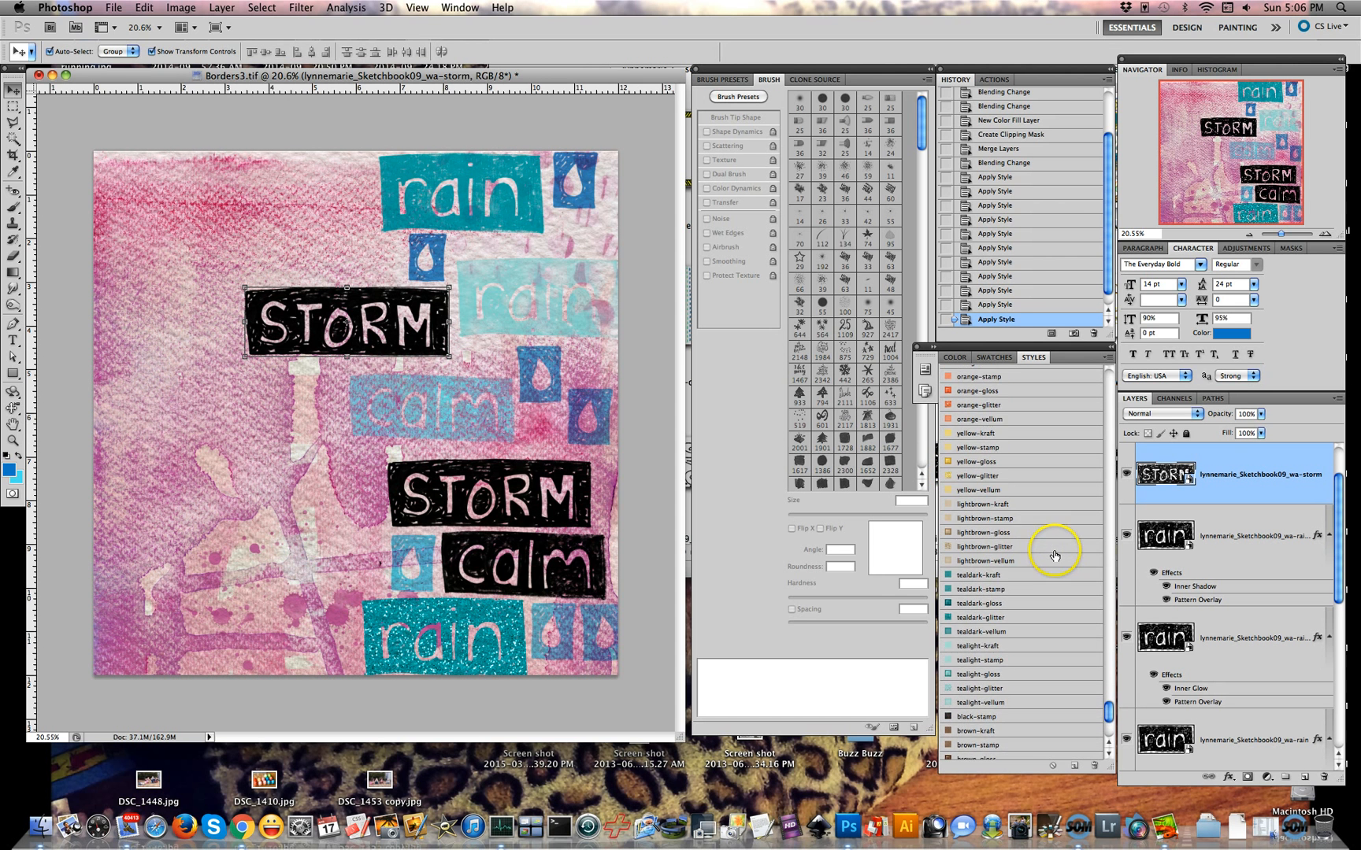
scroll(1054, 555, up, 4)
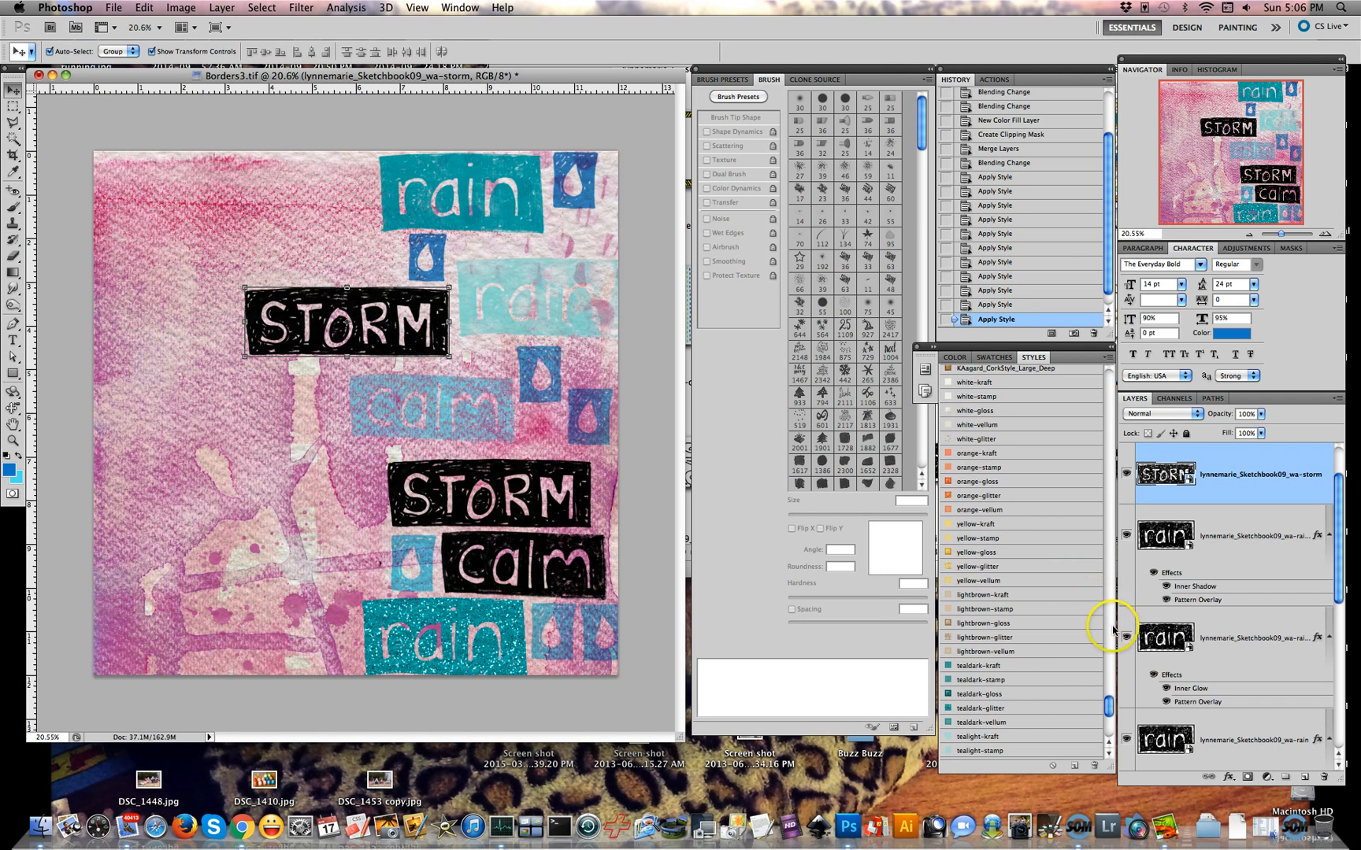
drag(1108, 701, 1107, 723)
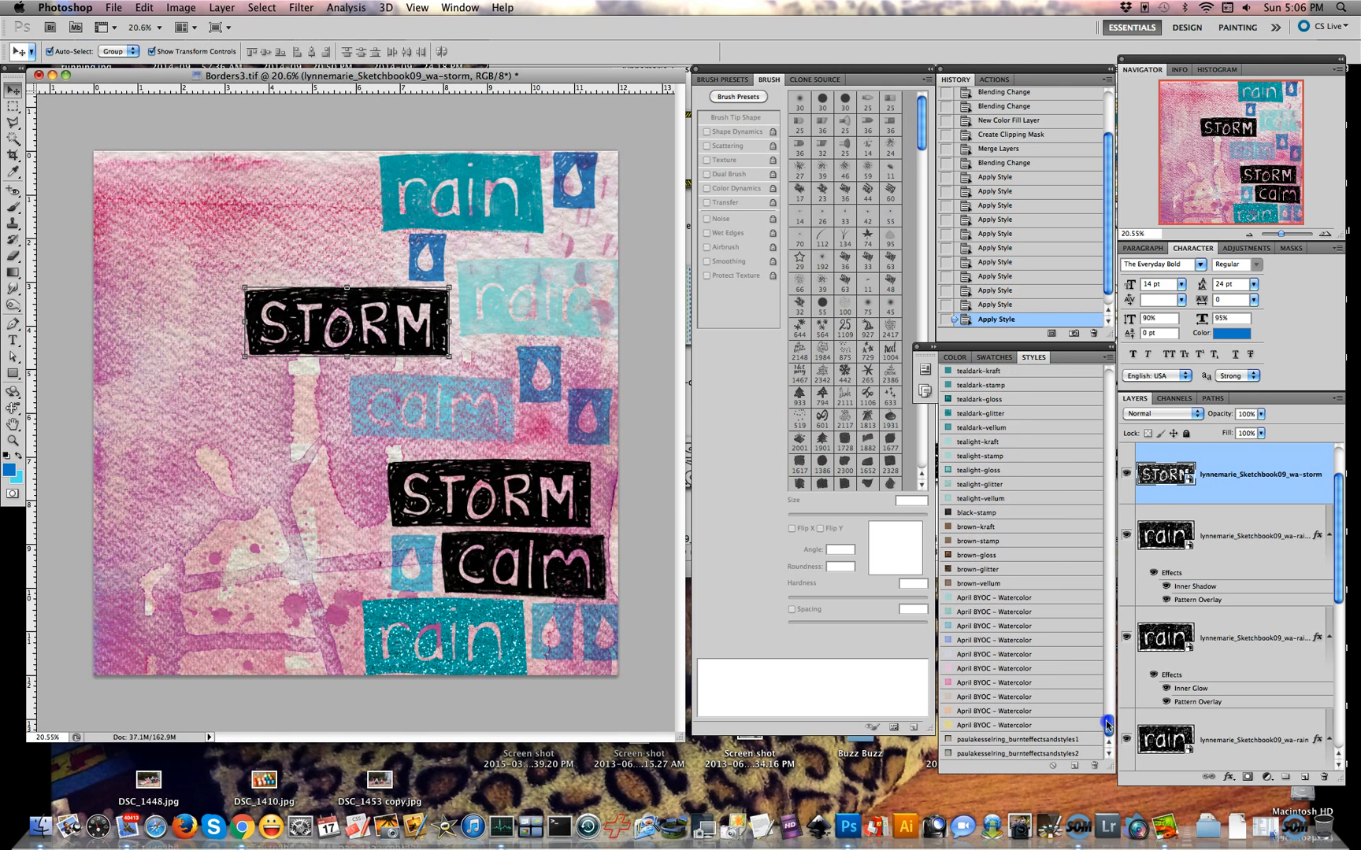
click(971, 513)
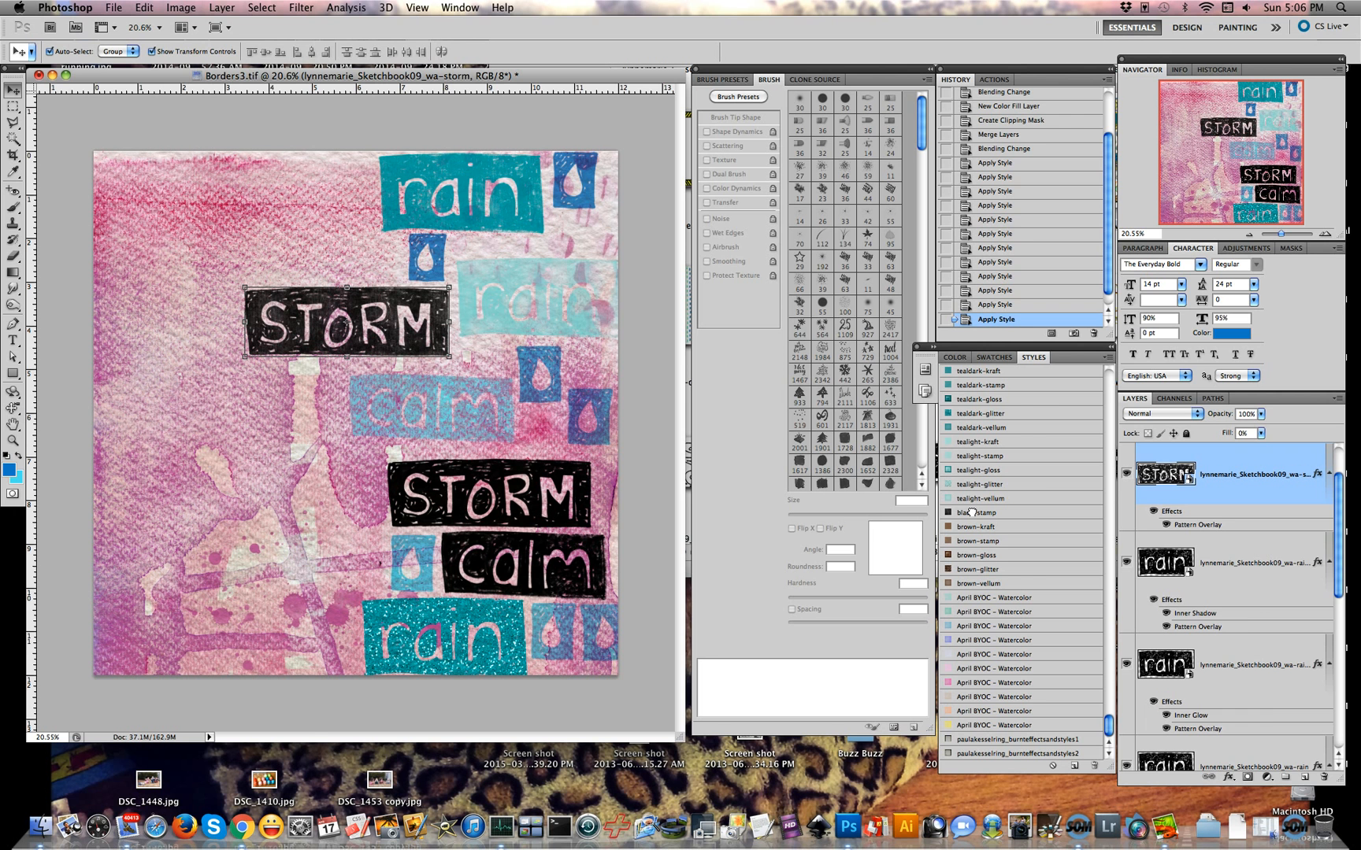
Apply the black-stamp style to the lower STORM word art and reduce its layer opacity to 66%
scroll(1236, 562, up, 3)
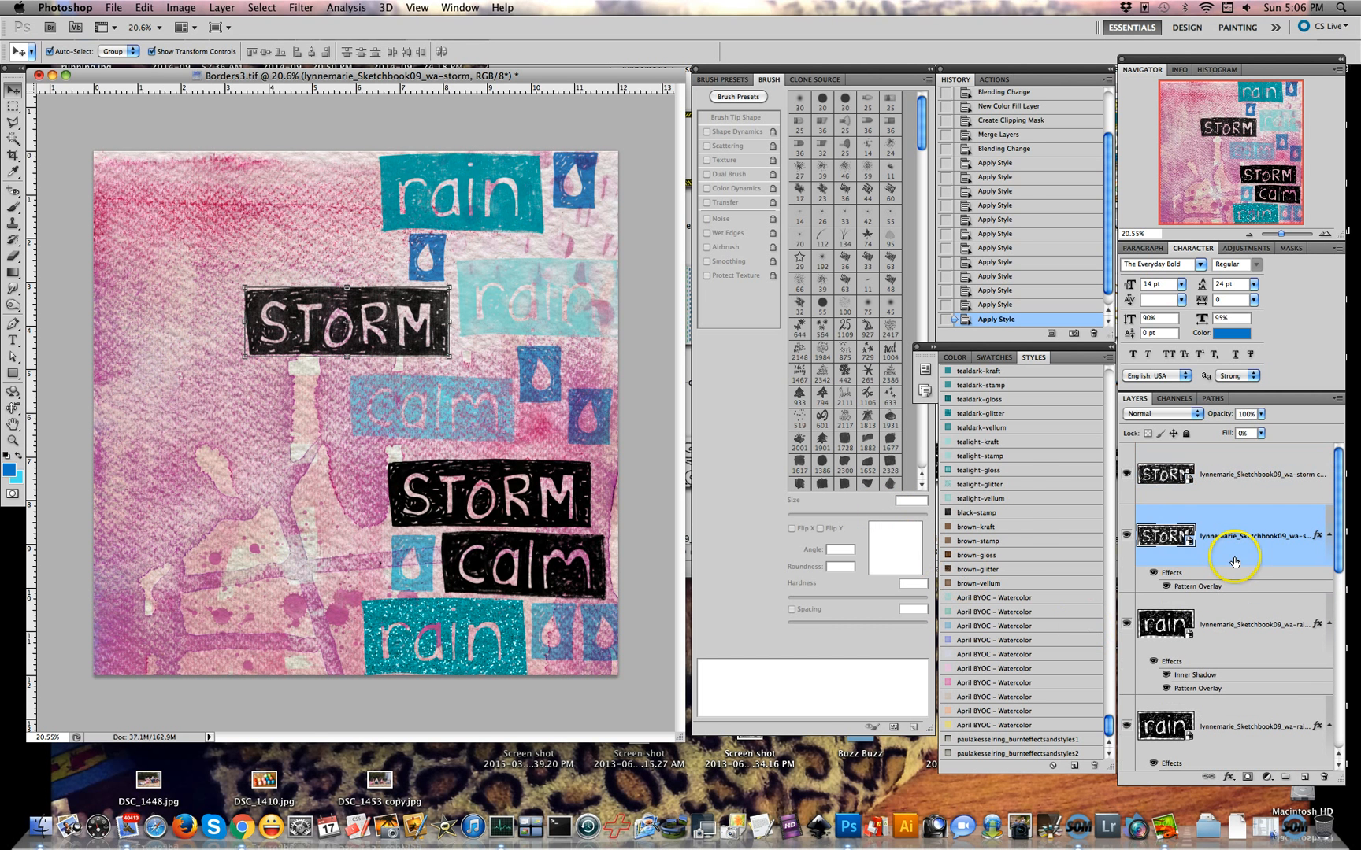
click(1215, 470)
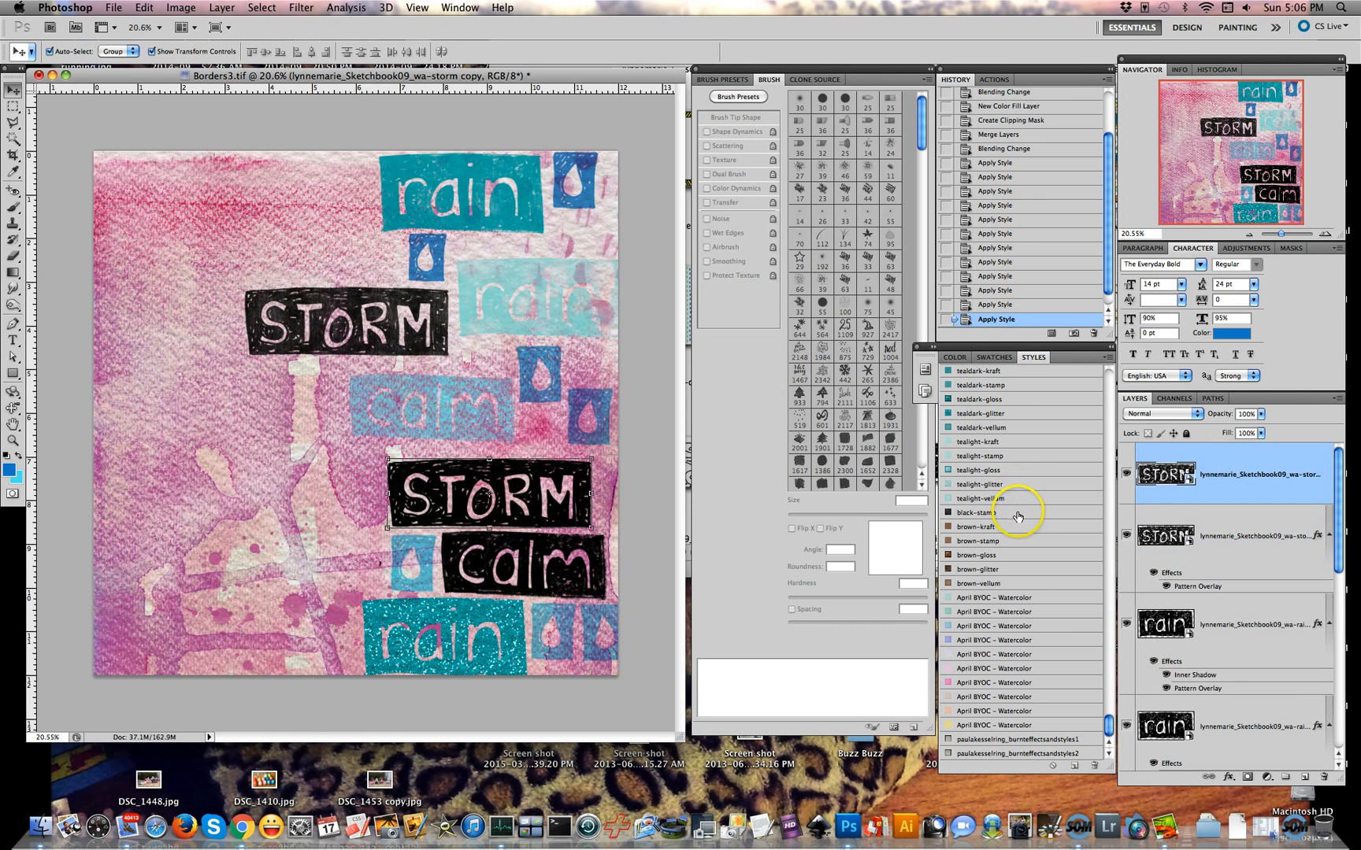
click(1017, 513)
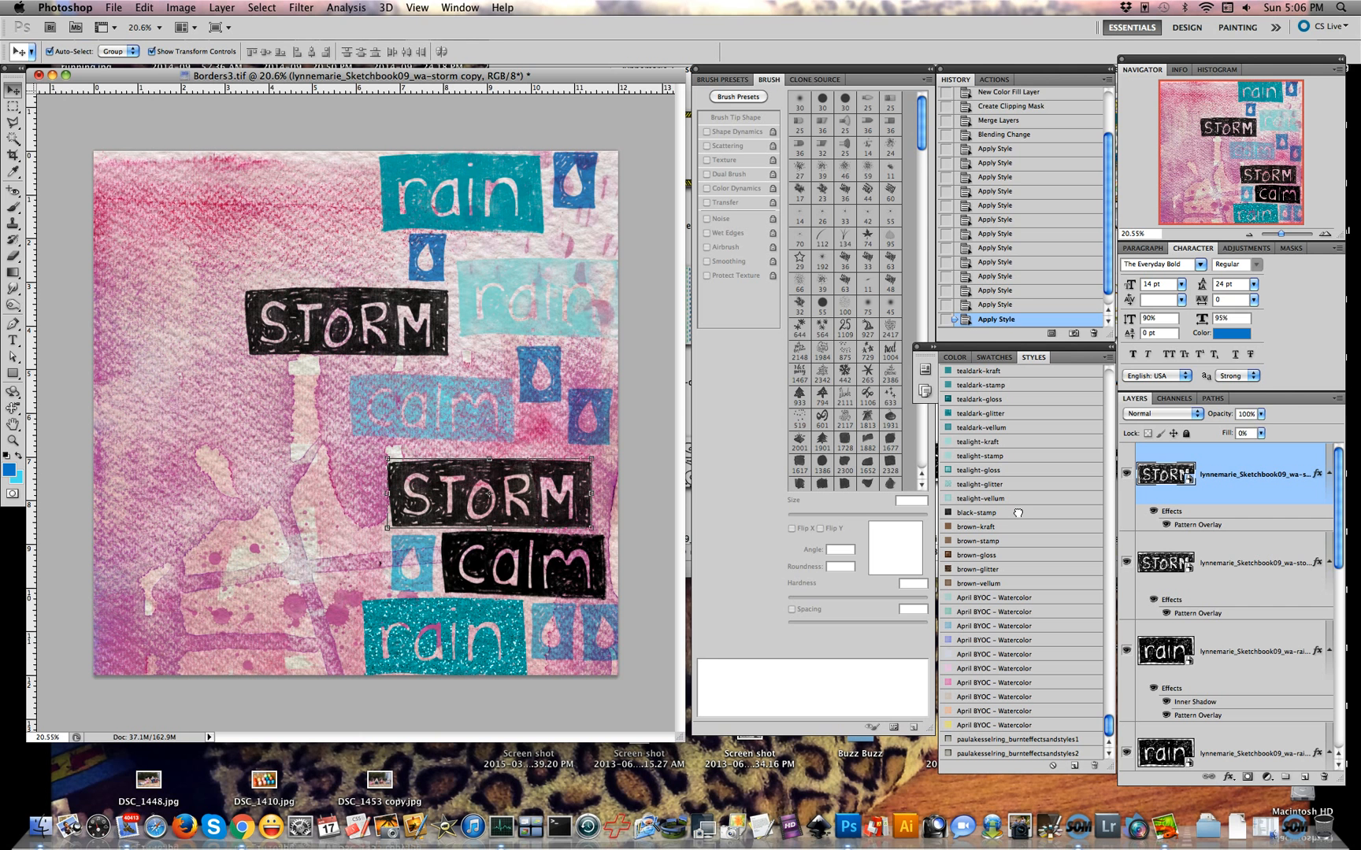
click(1262, 414)
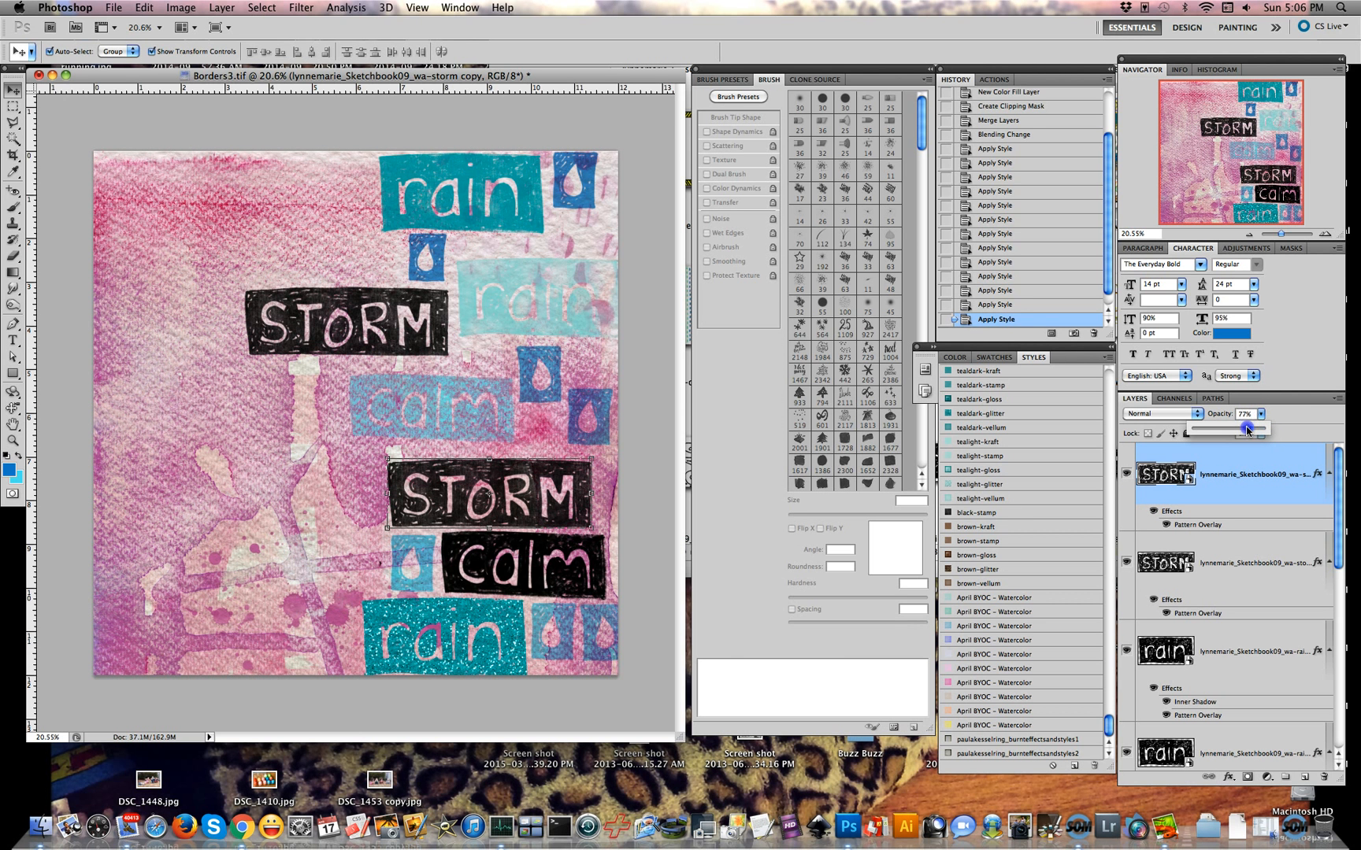
drag(1247, 430, 1239, 427)
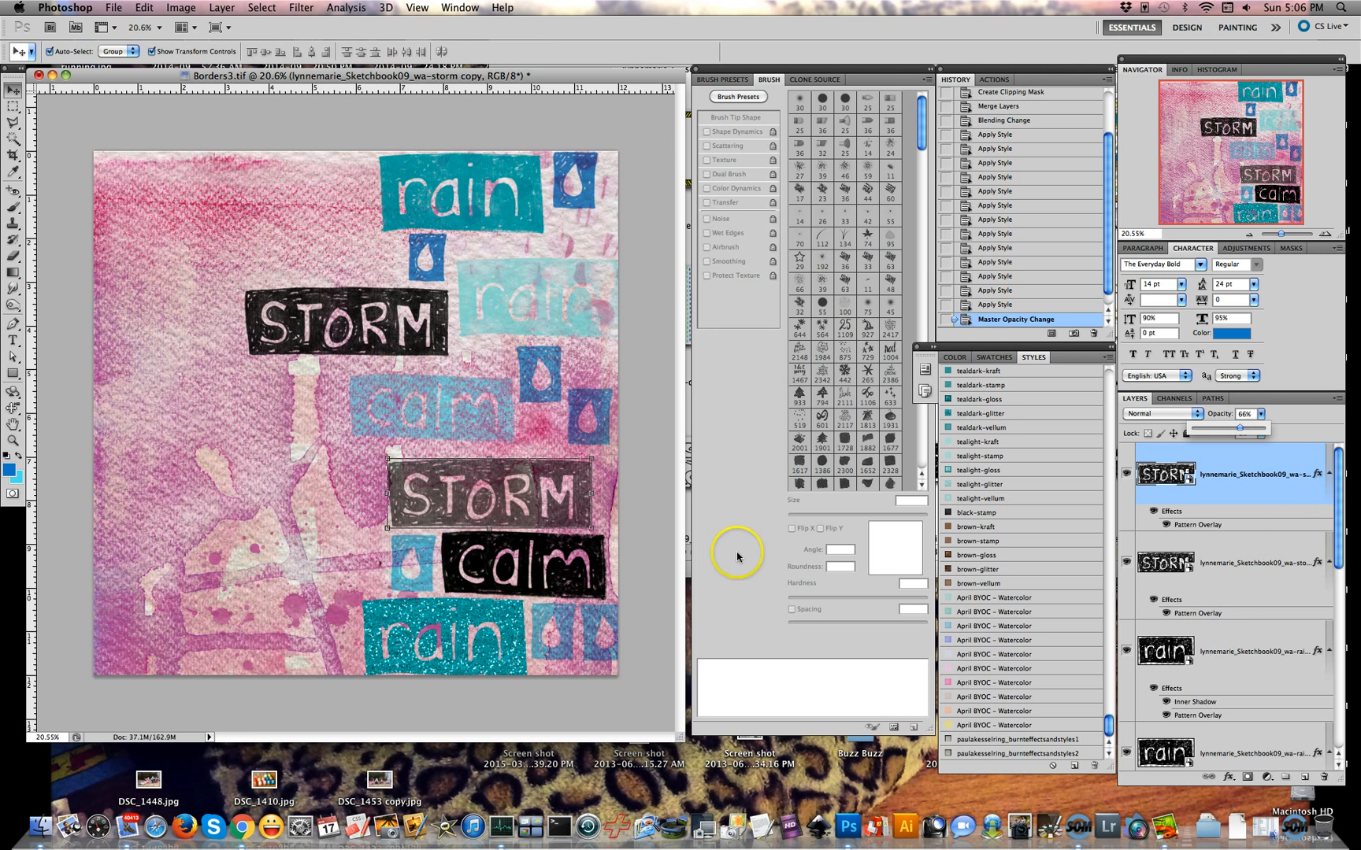
Apply the light aqua April BYOC - Watercolor style to the lower calm word art and deselect the layer to view the whole page
click(559, 556)
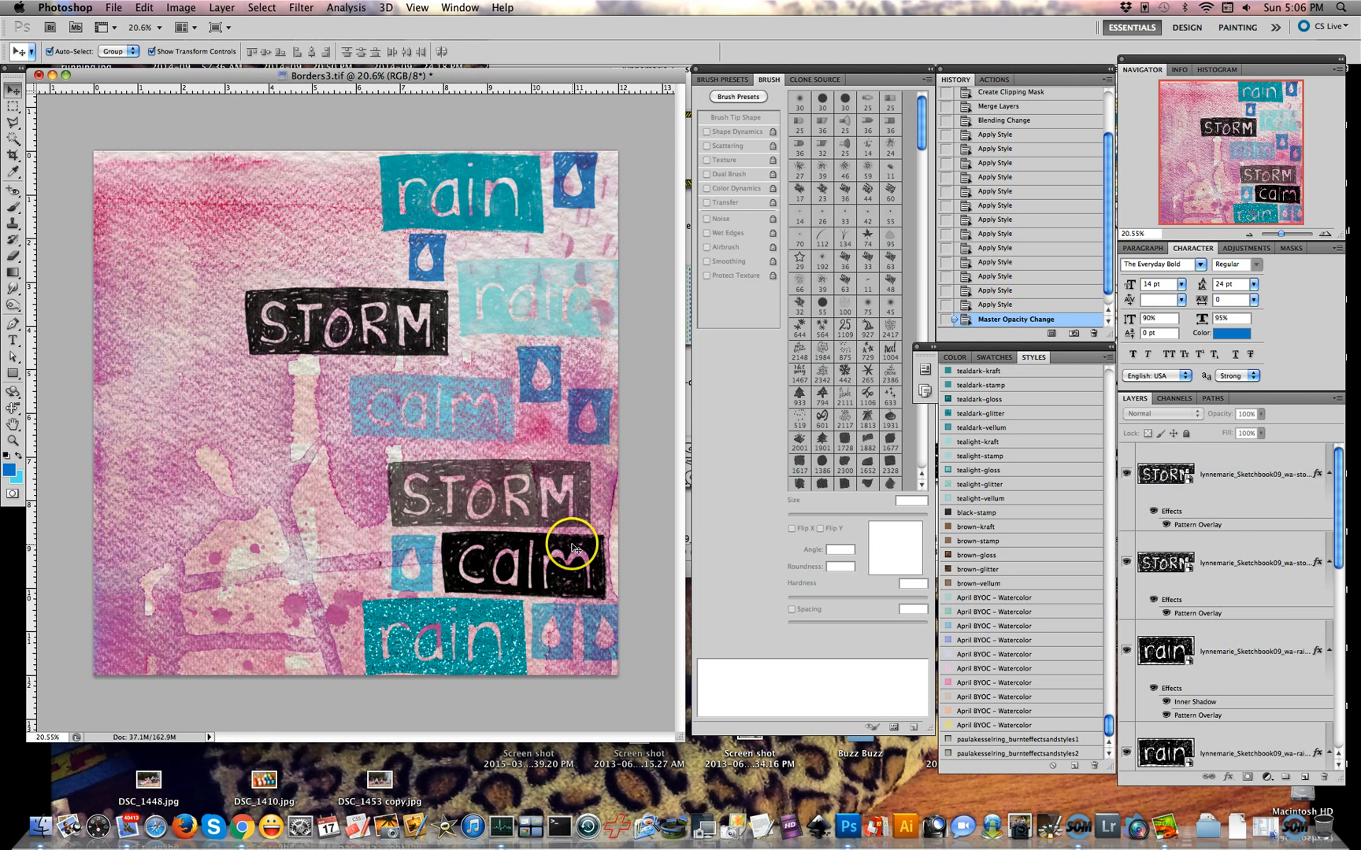
click(564, 554)
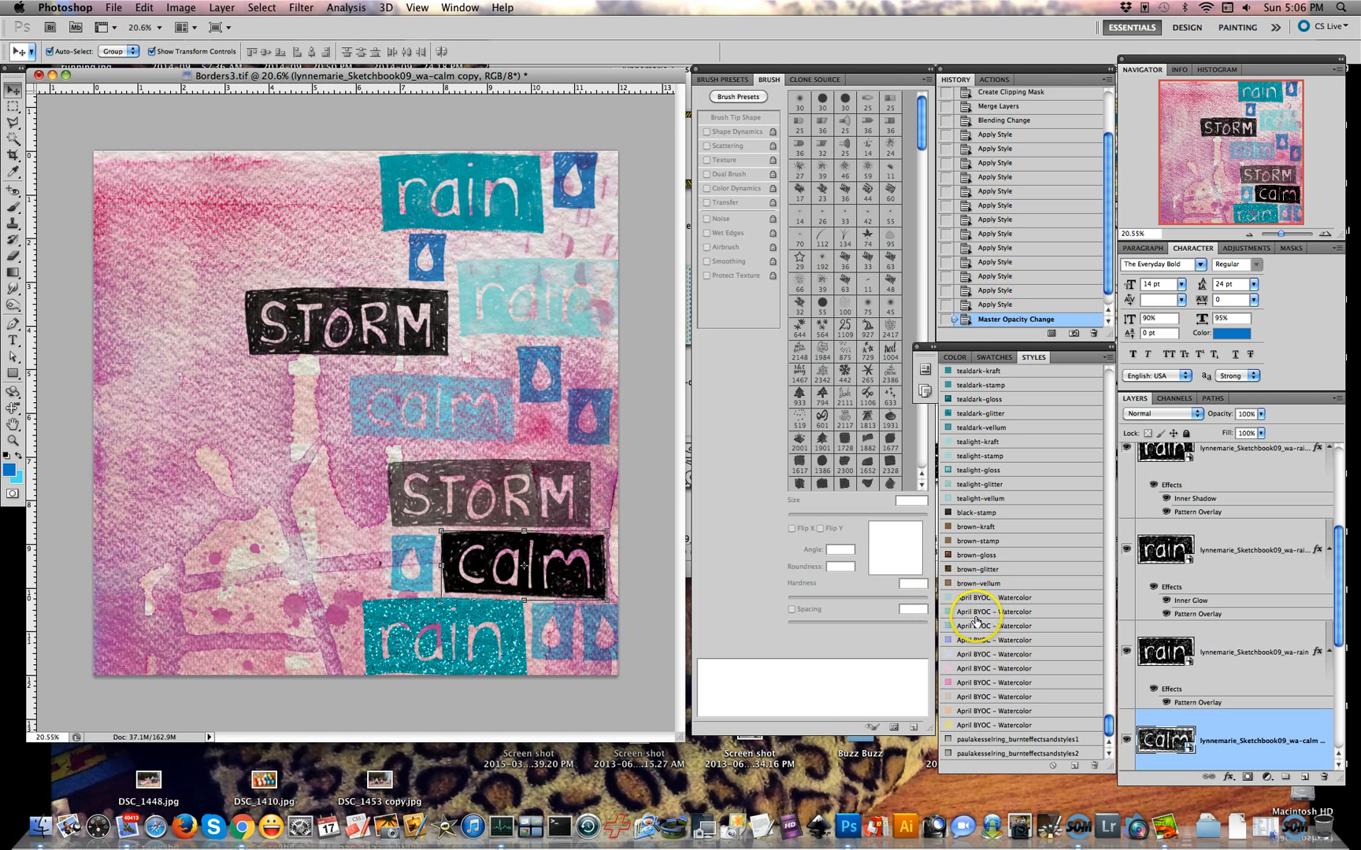
click(1003, 598)
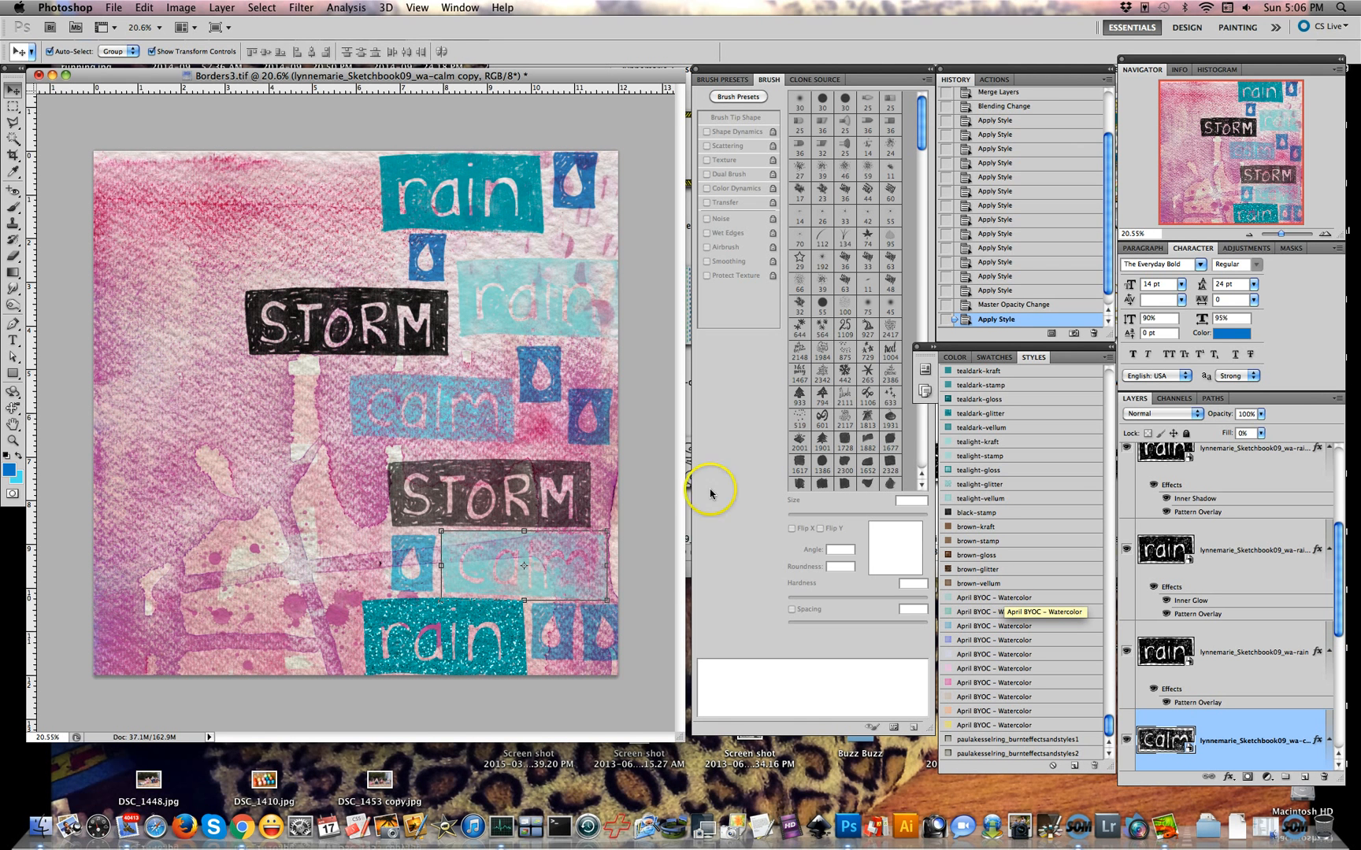
click(662, 474)
scroll(663, 474, down, 1)
scroll(662, 475, down, 2)
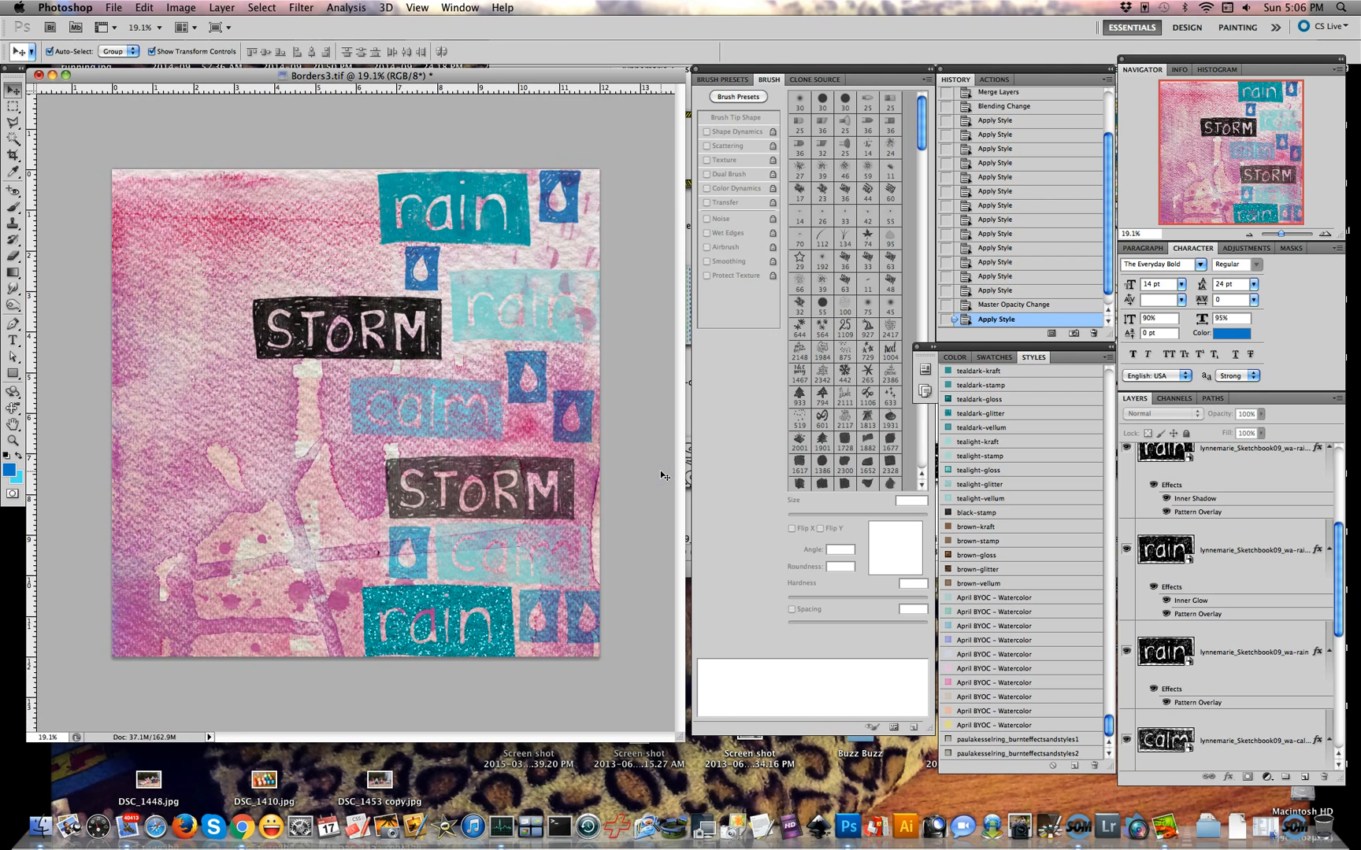
scroll(662, 474, down, 2)
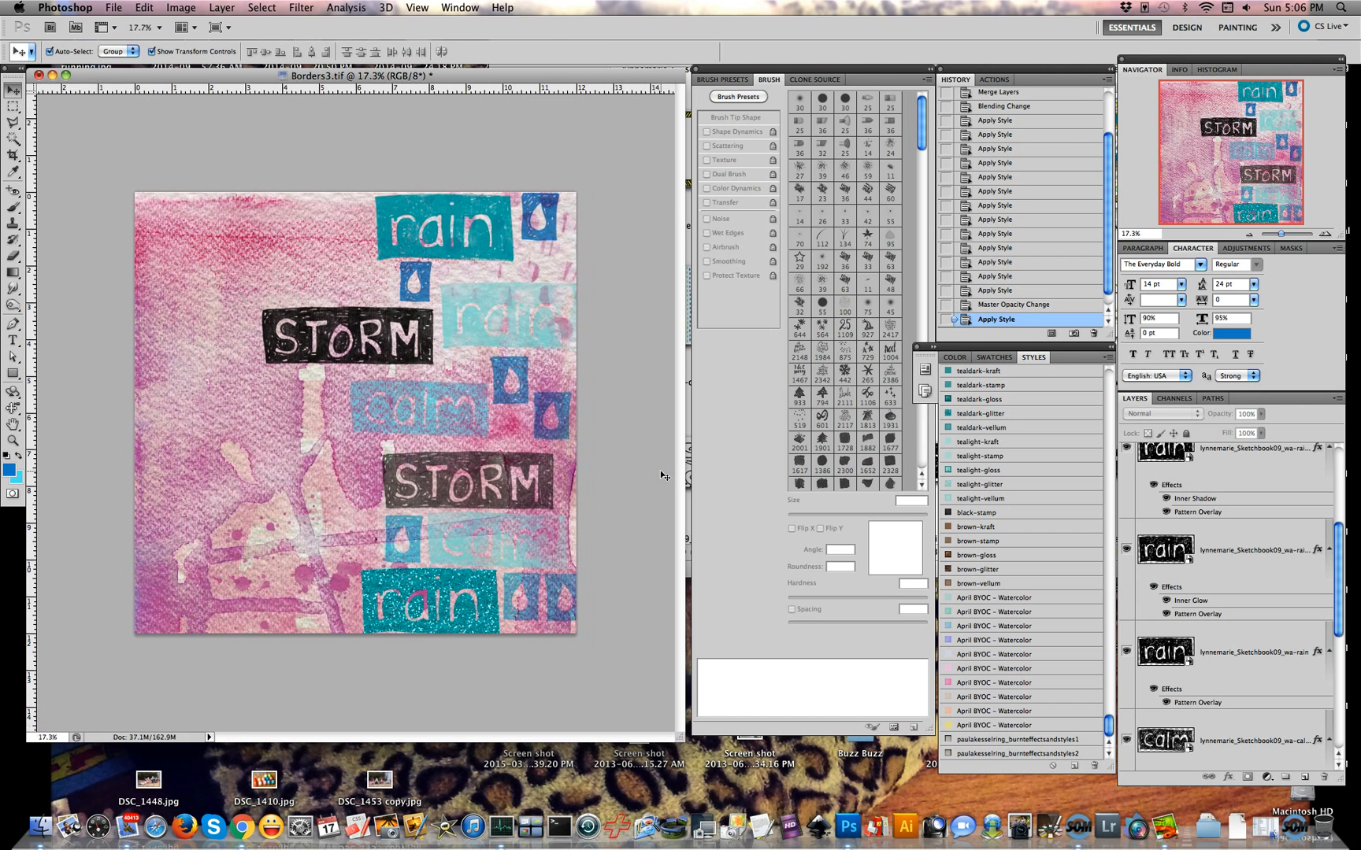